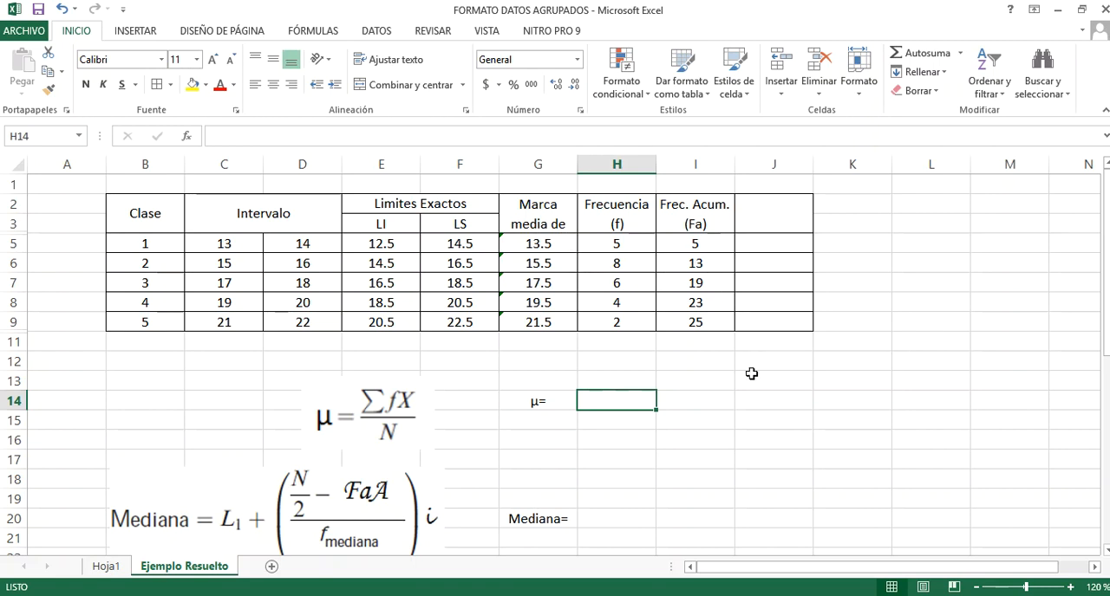
# Increase the height of row 2 so the full "Marca media de clase (x)" heading fits in its cell
pyautogui.scroll(-2, 751, 373)
pyautogui.scroll(-1, 731, 359)
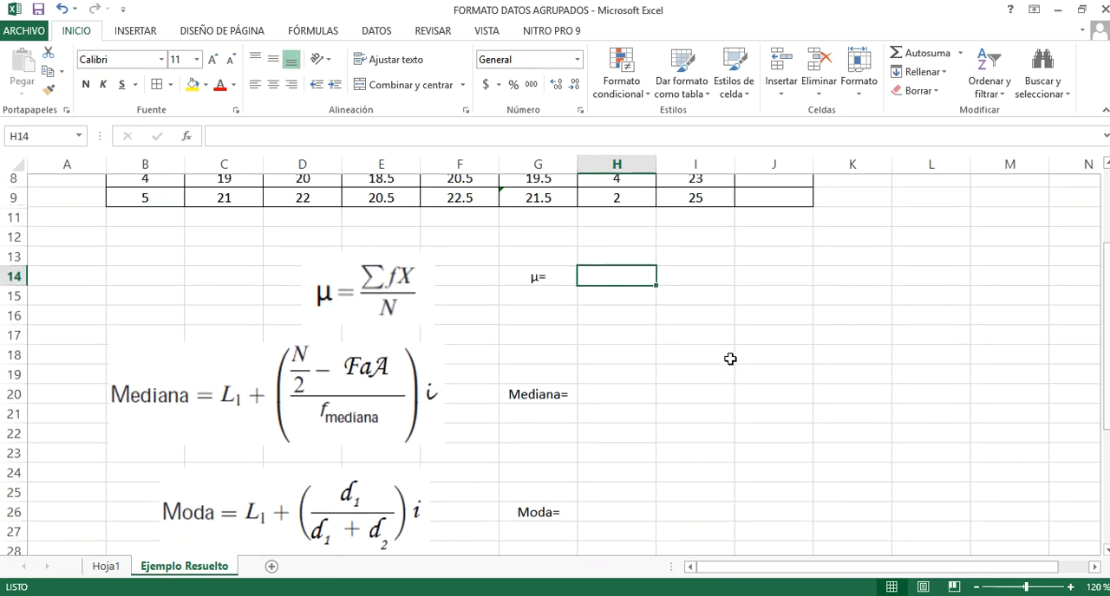
pyautogui.scroll(4, 731, 359)
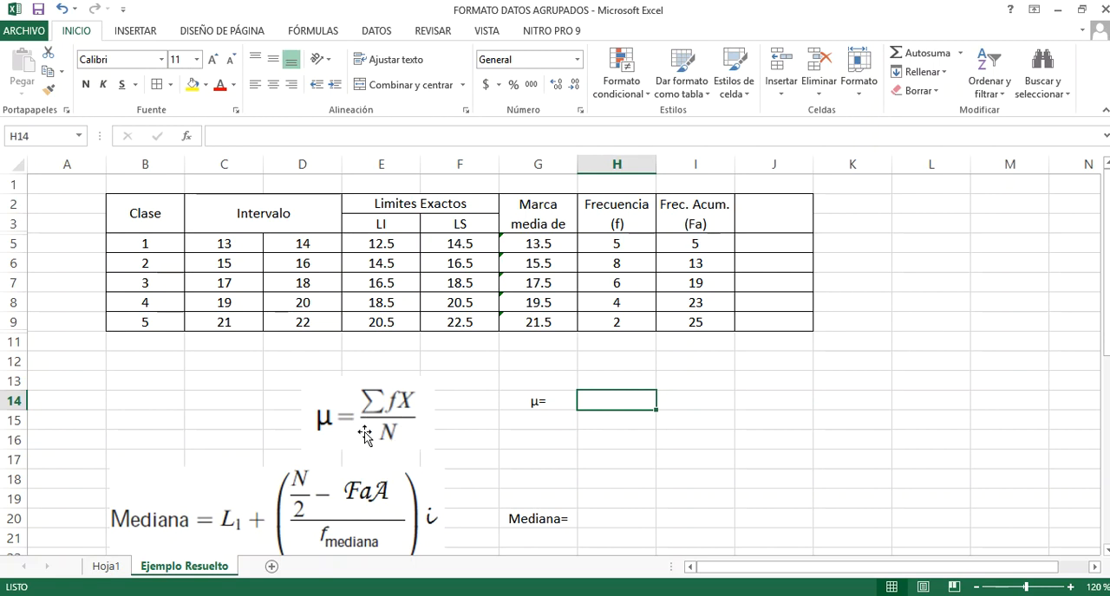
pyautogui.click(536, 246)
pyautogui.moveTo(16, 211); pyautogui.dragTo(15, 230)
pyautogui.click(522, 235)
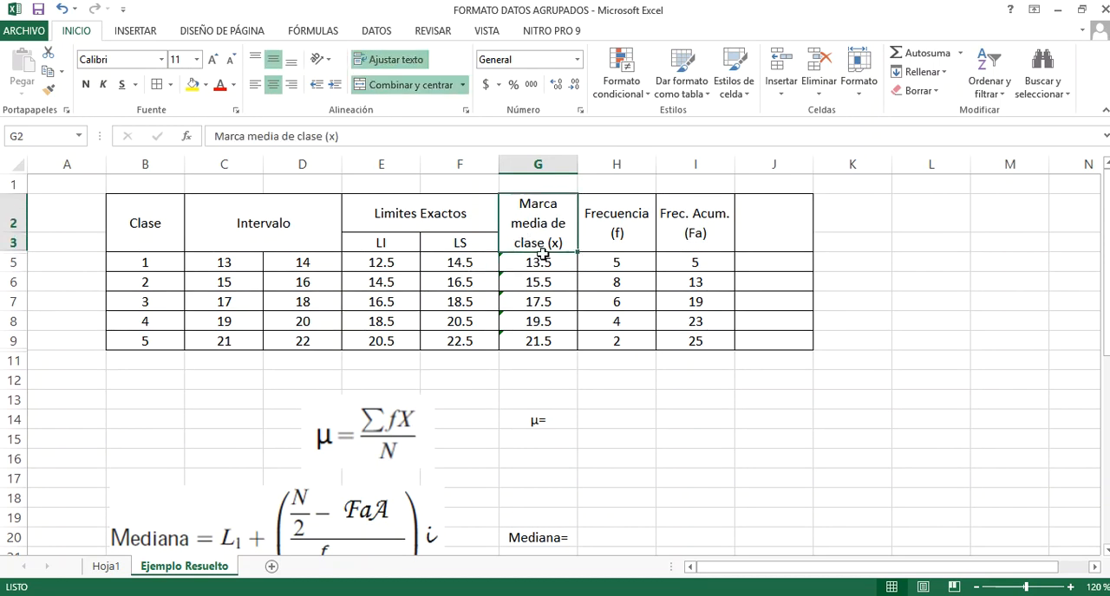
# Begin the mean formula in H14 with an opening parenthesis and the first two frequency-by-midpoint products, +(H5*G5+H6*G6
pyautogui.click(606, 419)
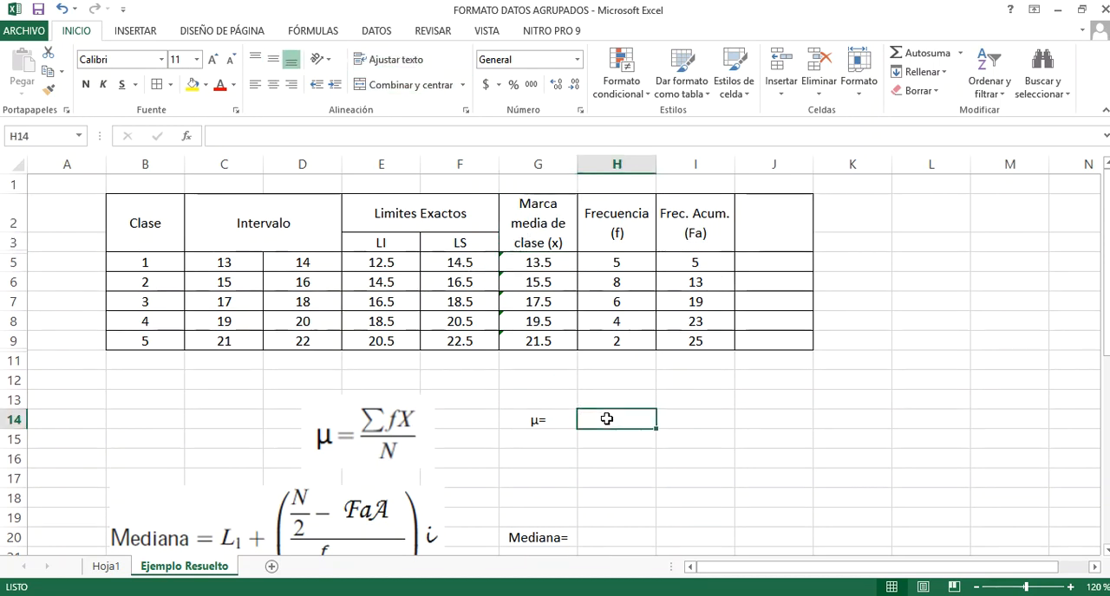
pyautogui.write('+(')
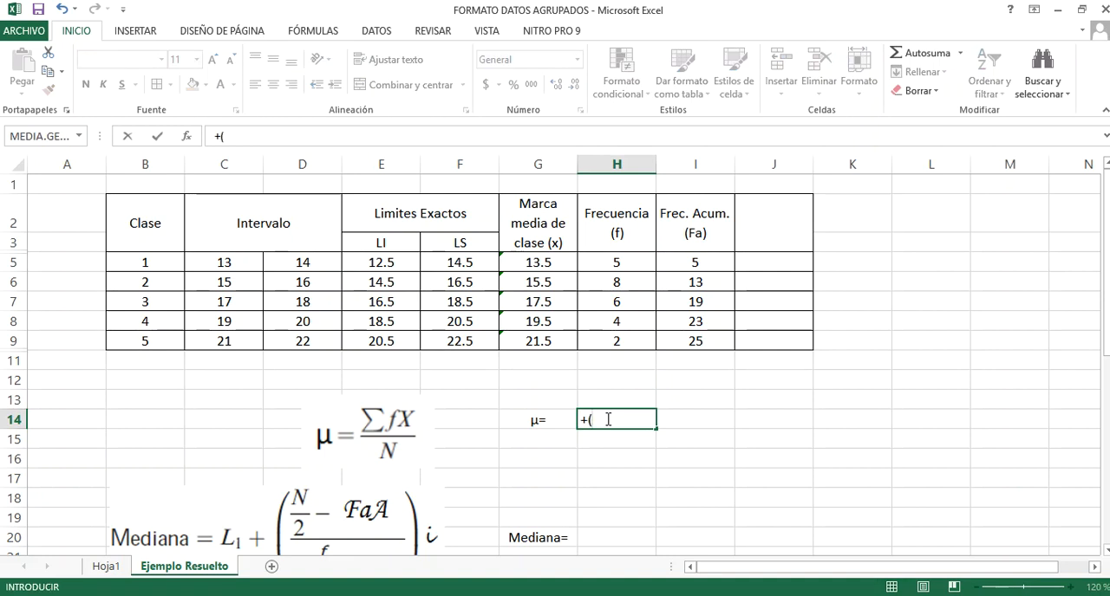
pyautogui.click(615, 261)
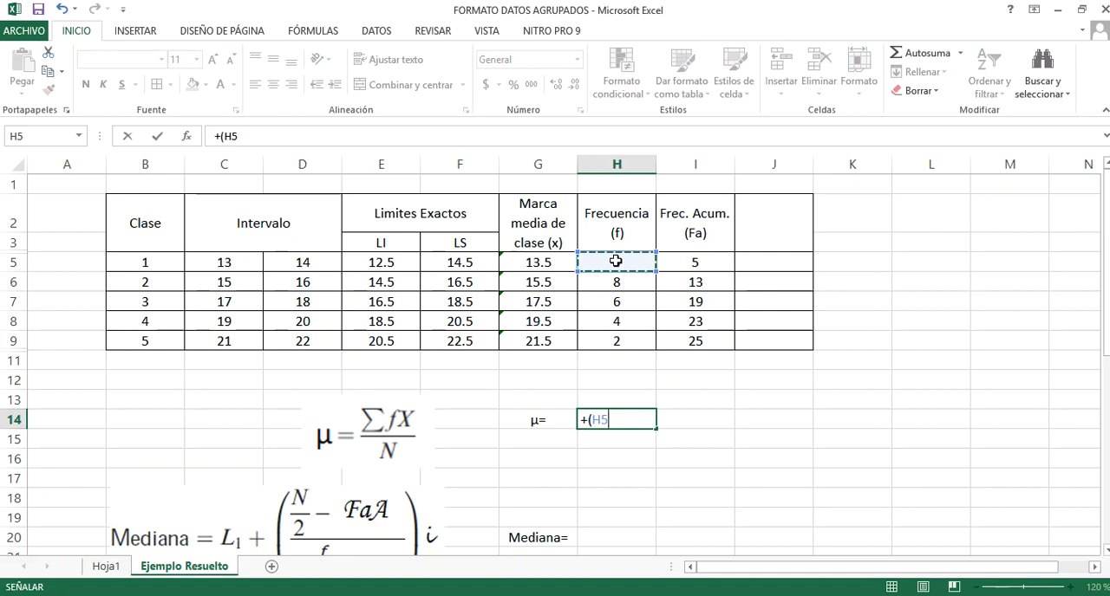
pyautogui.write('*')
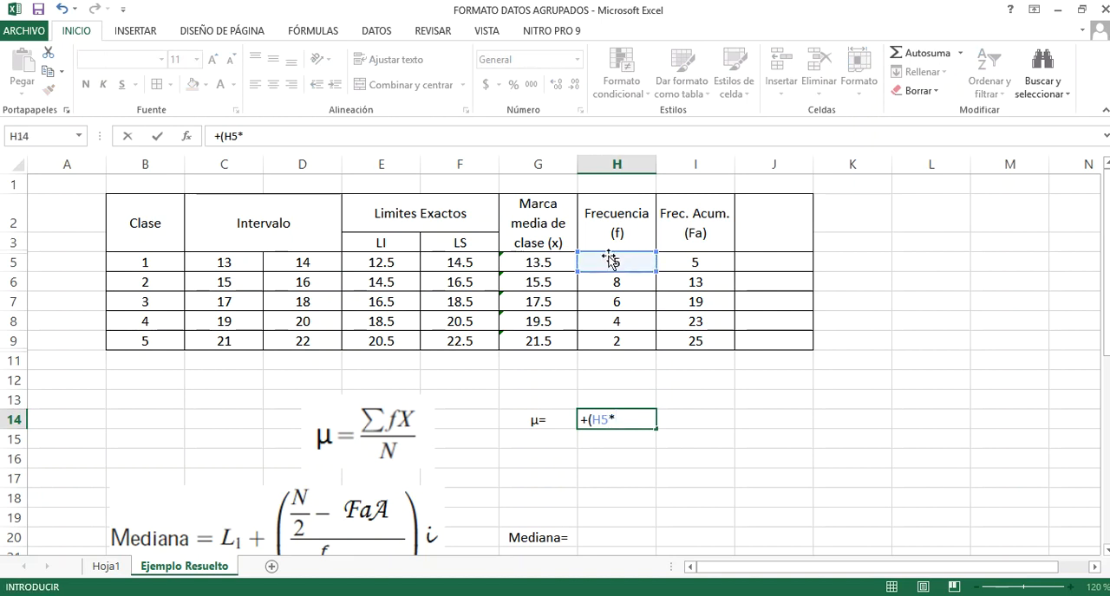
pyautogui.click(541, 266)
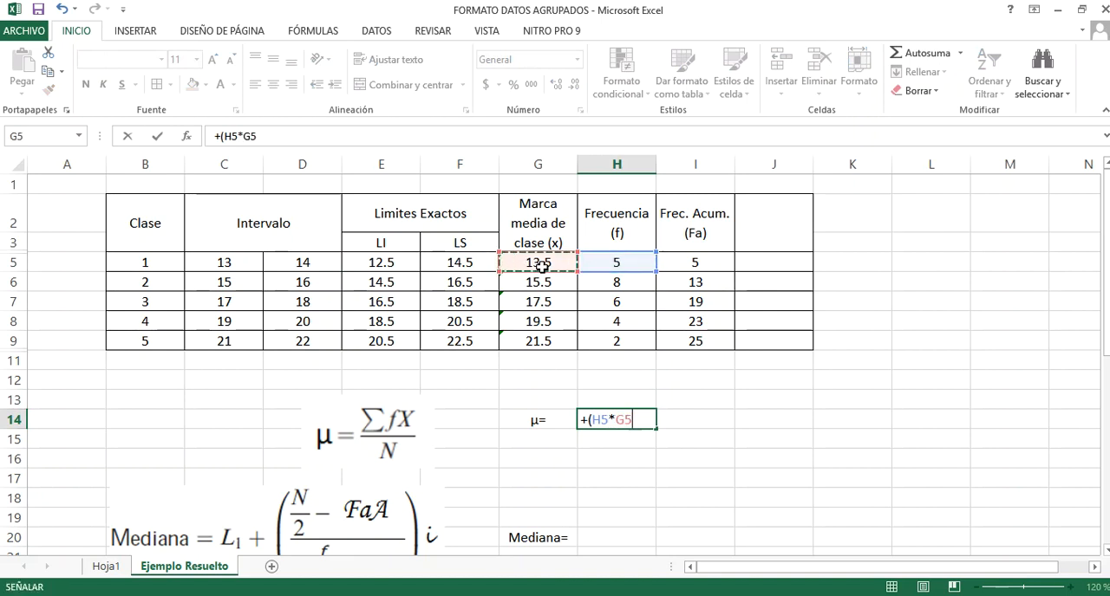
pyautogui.write('+')
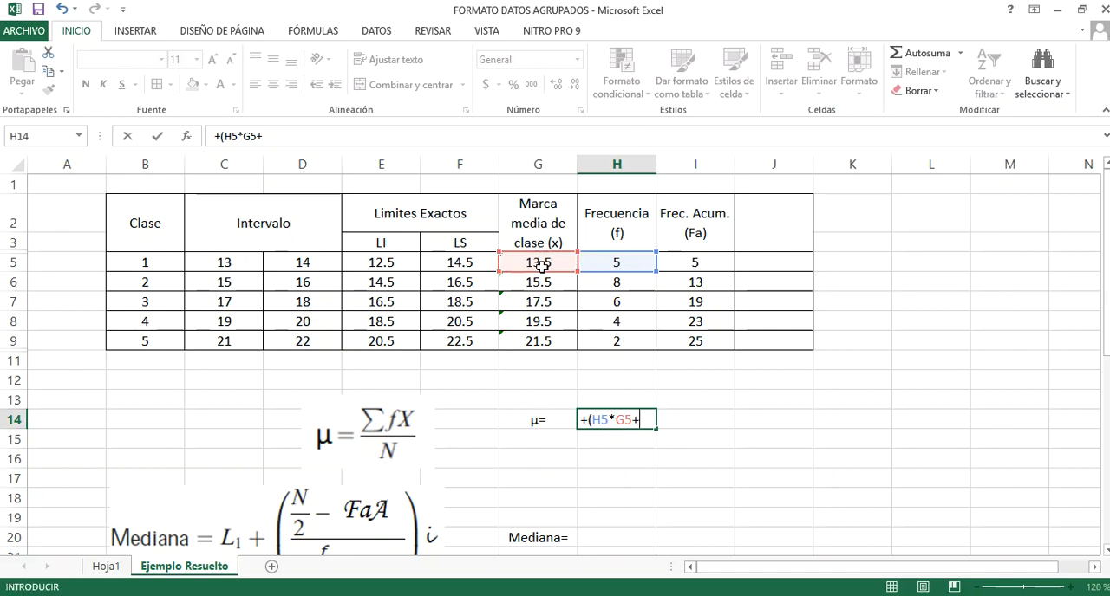
pyautogui.click(597, 282)
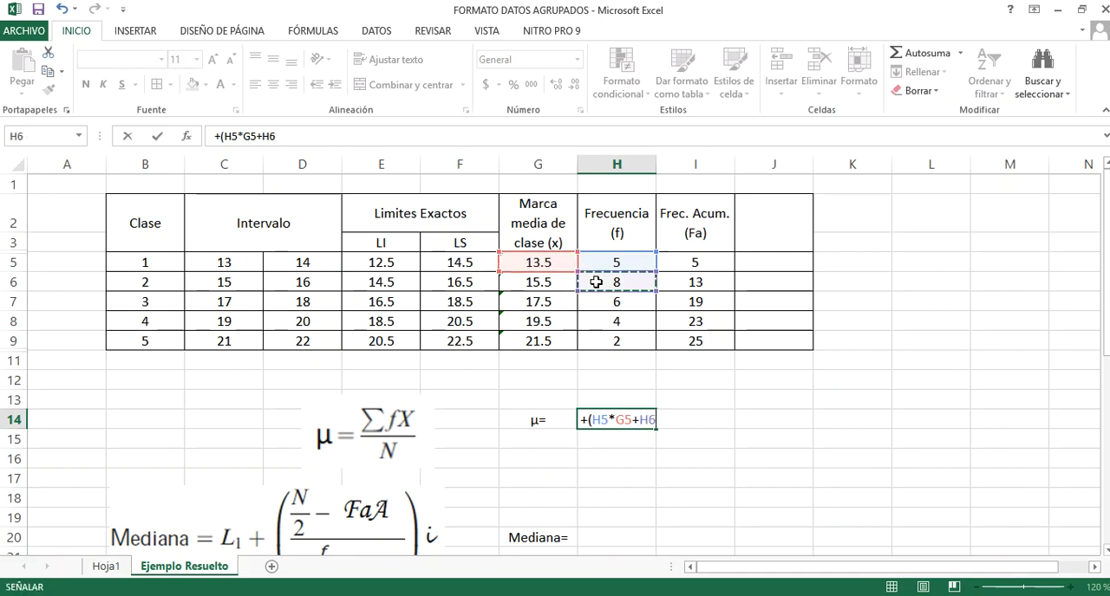
pyautogui.write('*')
pyautogui.click(555, 277)
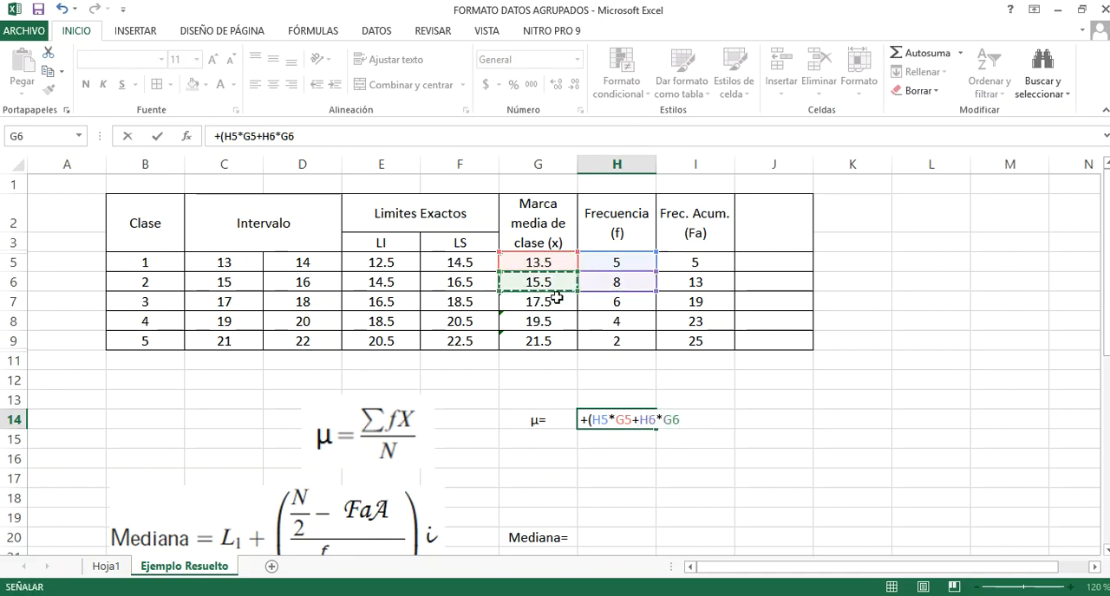
# Extend the mean formula with the products for classes 3 to 5, +H7*G7+H8*G8+H9*G9, and close the parenthesis
pyautogui.write('+')
pyautogui.click(608, 303)
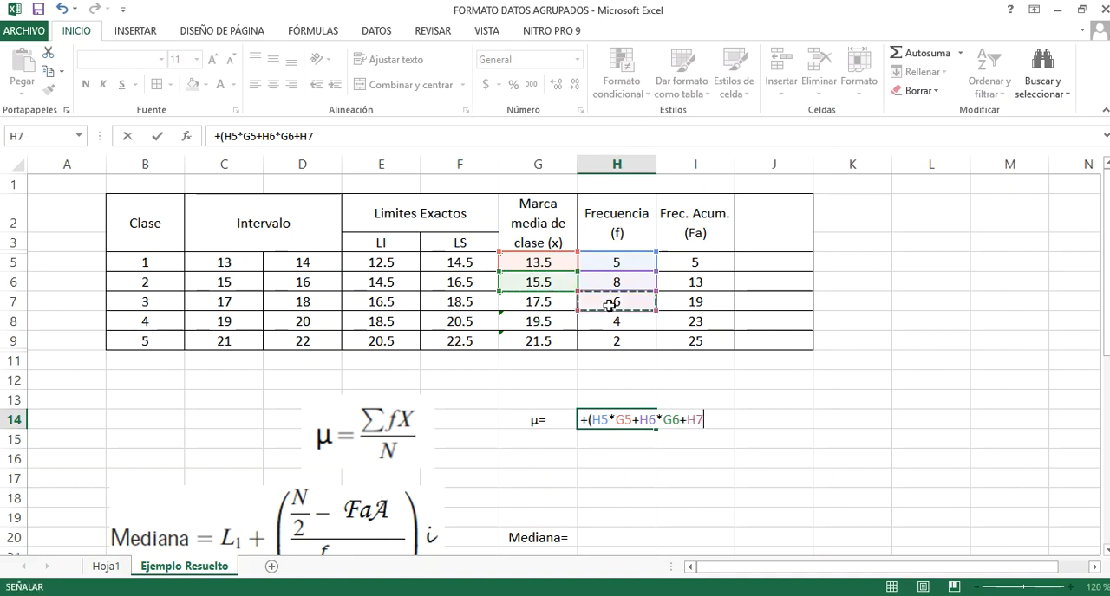
pyautogui.write('*')
pyautogui.click(541, 305)
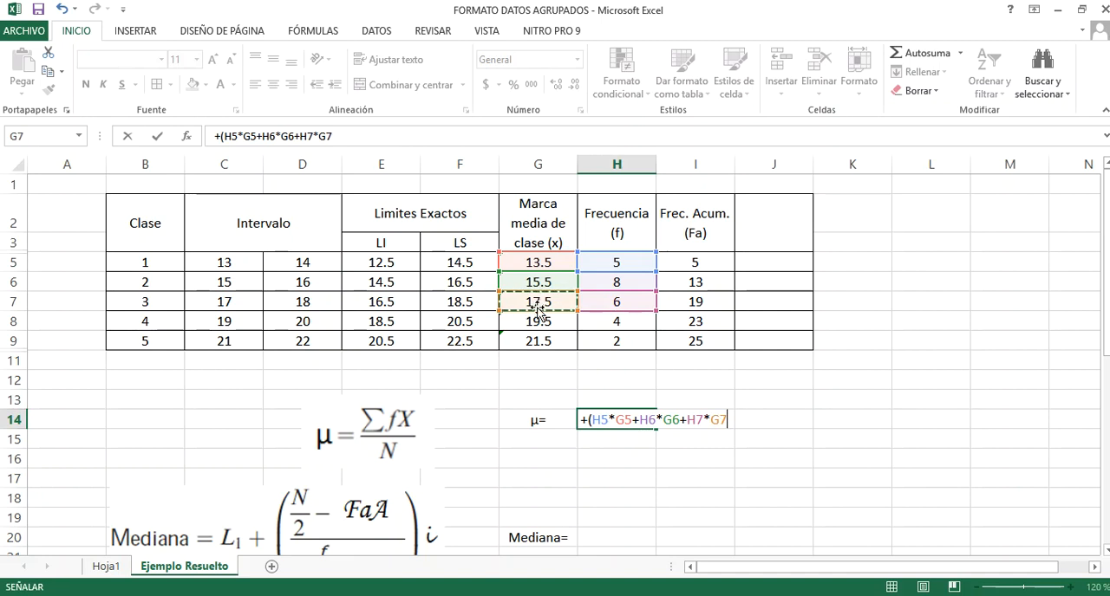
pyautogui.write('+')
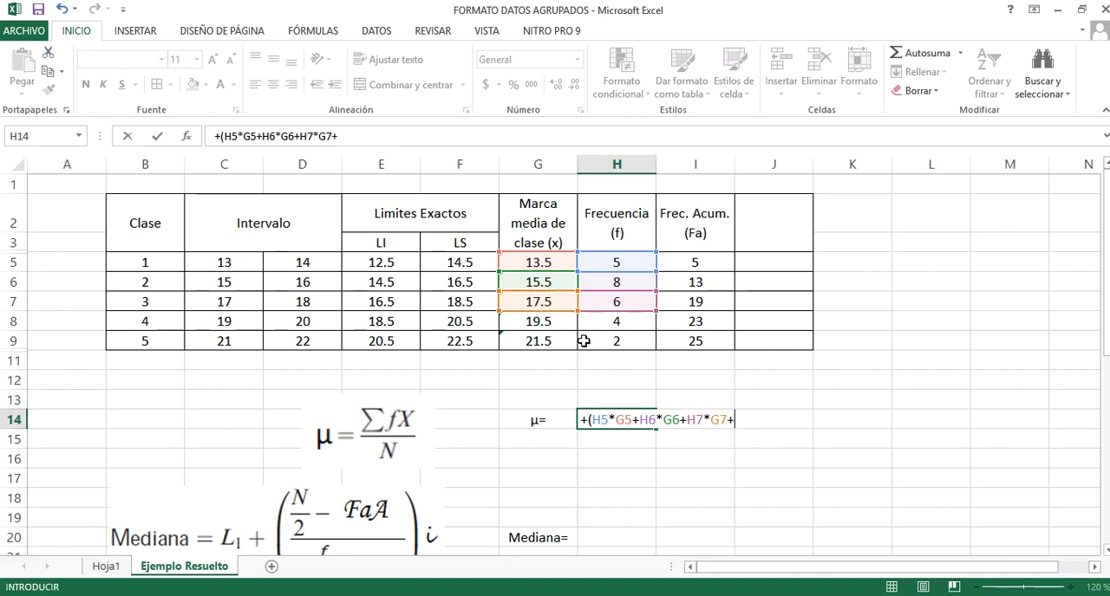
pyautogui.click(607, 325)
pyautogui.write('*')
pyautogui.click(559, 327)
pyautogui.write('+')
pyautogui.click(598, 343)
pyautogui.write('*')
pyautogui.click(560, 345)
pyautogui.write(')')
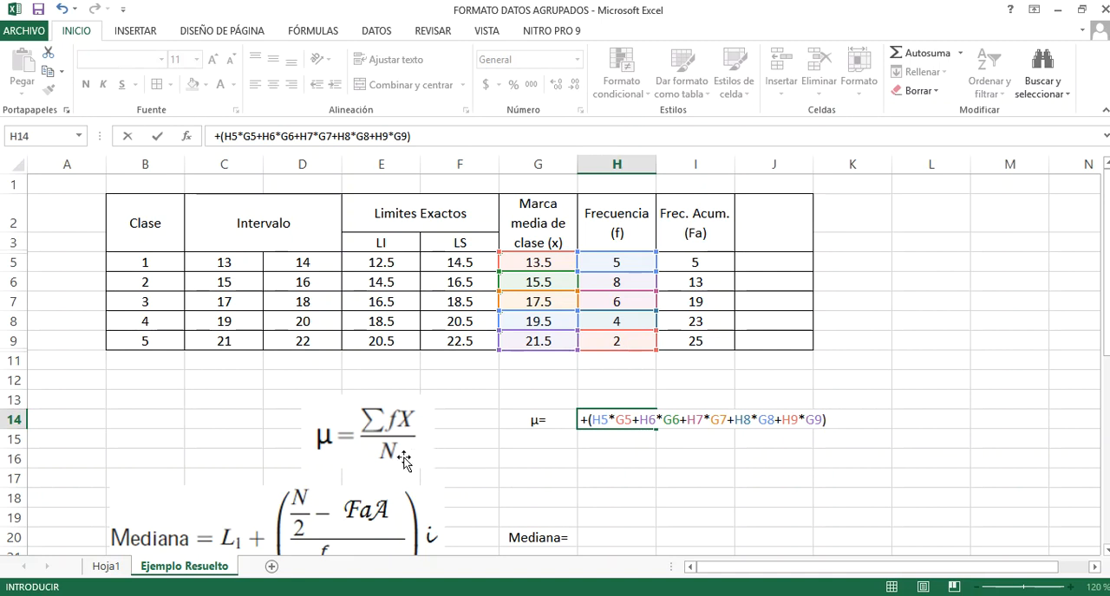
# Finish the mean formula by dividing the sum by the last cumulative frequency, I9, and centre the result in H14
pyautogui.write('/')
pyautogui.click(686, 343)
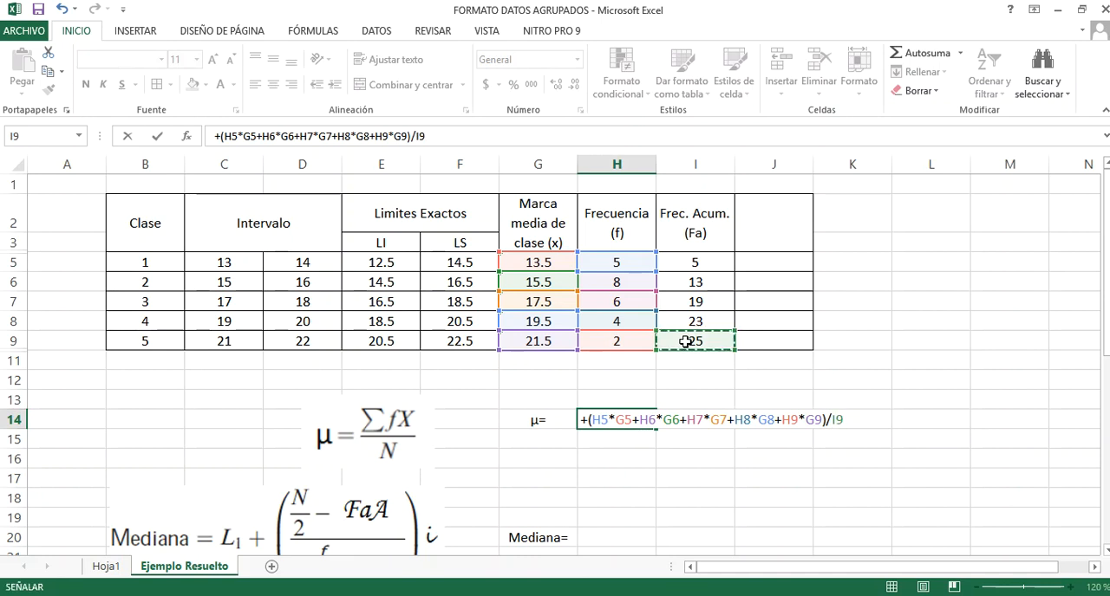
pyautogui.press('Return')
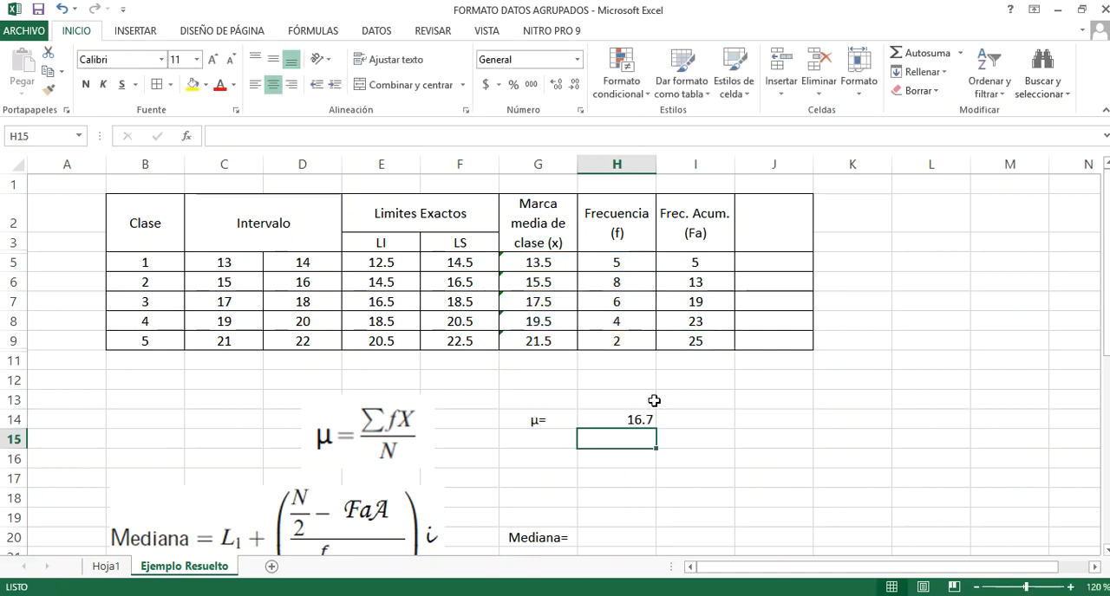
pyautogui.click(621, 419)
pyautogui.click(273, 84)
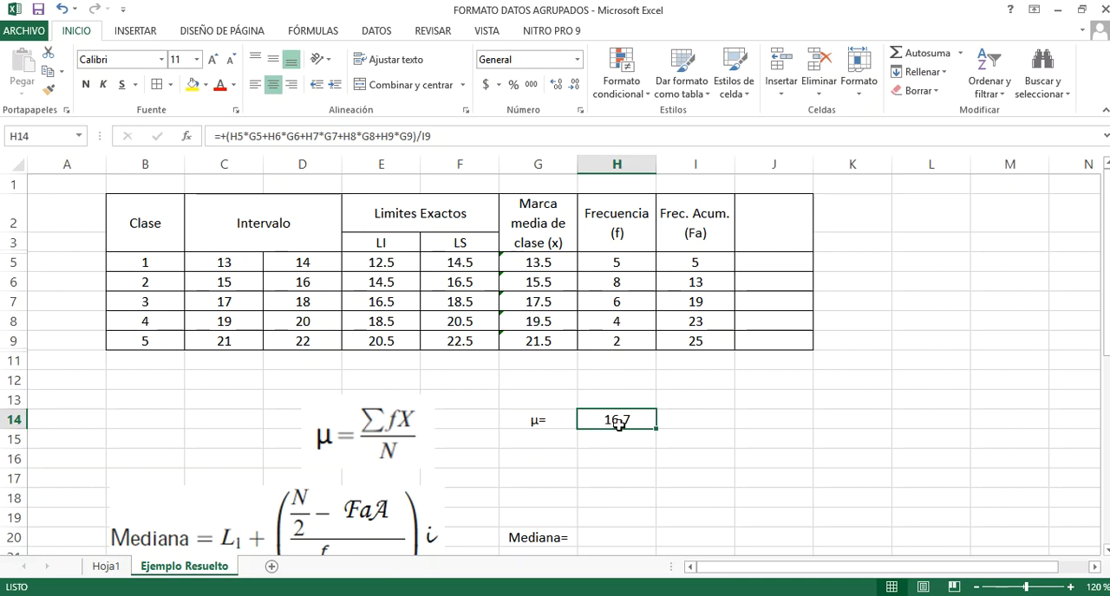
# Check the total of the frequency column with an AutoSum in H11, and clear that cell again
pyautogui.click(641, 356)
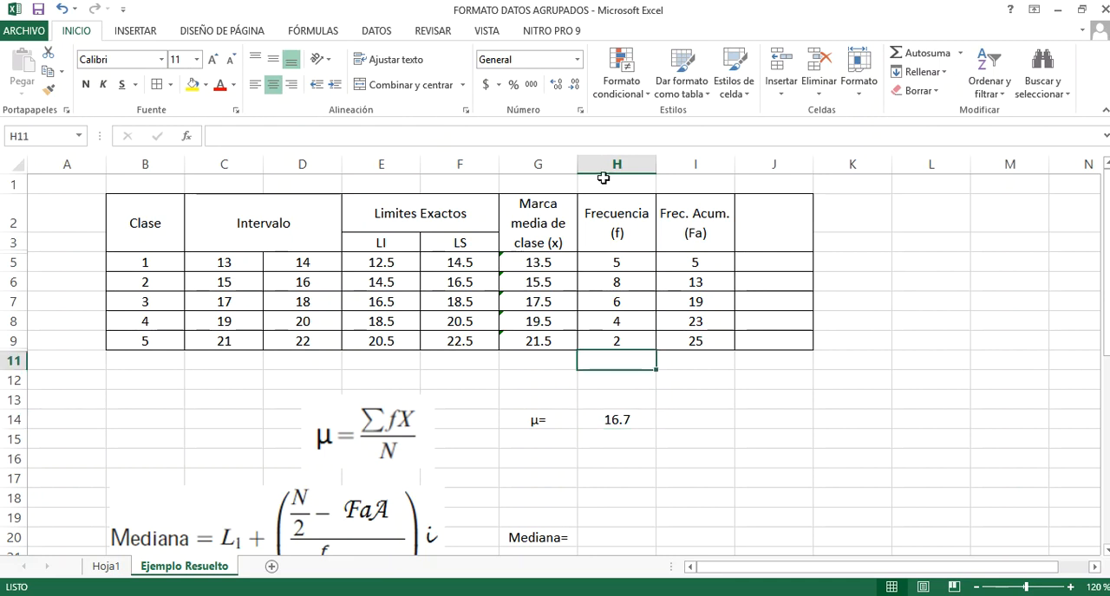
pyautogui.click(906, 55)
pyautogui.click(906, 56)
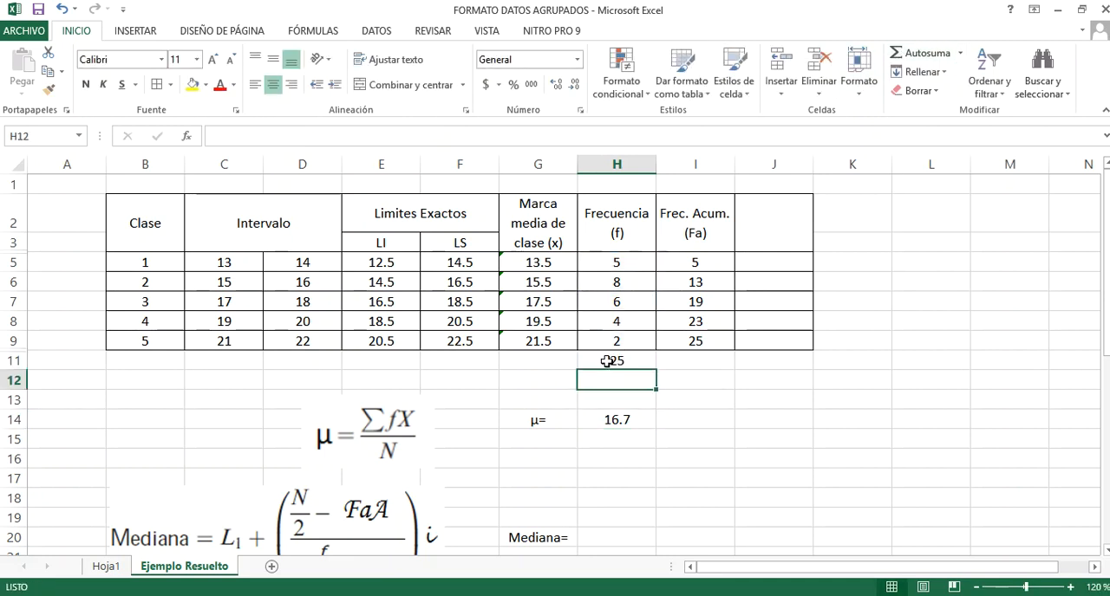
pyautogui.press('Delete')
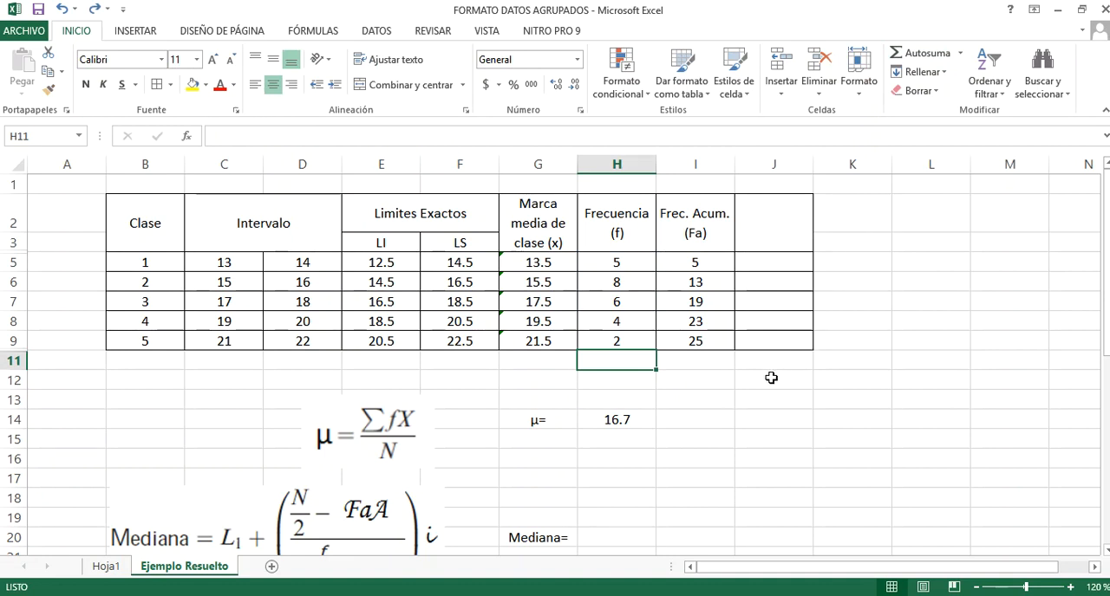
pyautogui.click(709, 364)
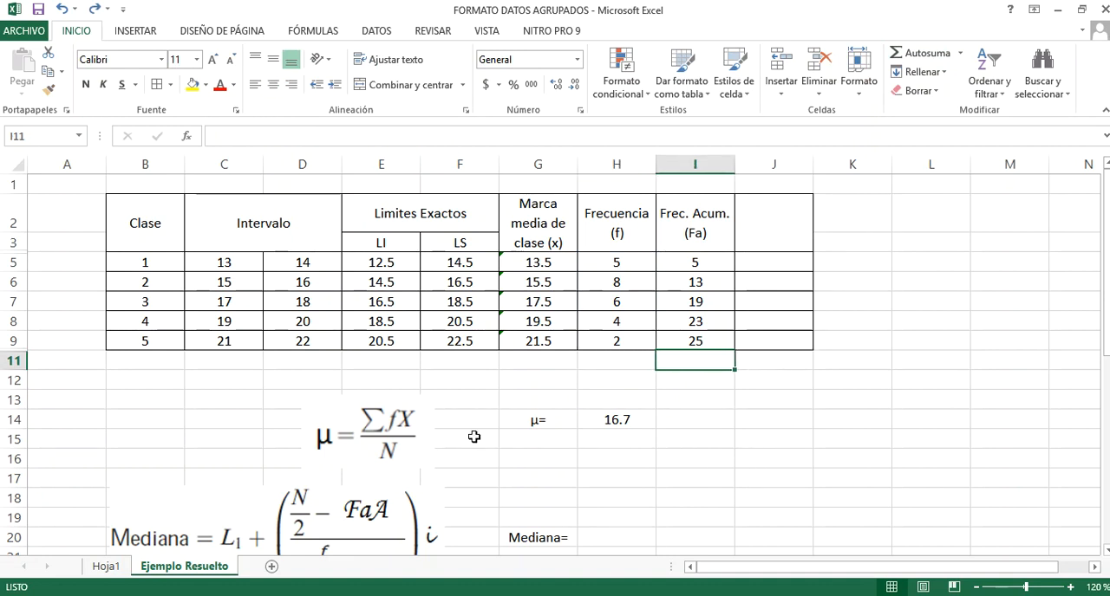
# Examine the median and mode formulas alongside the frequency table to see which values they require
pyautogui.scroll(-1, 474, 437)
pyautogui.scroll(-2, 474, 437)
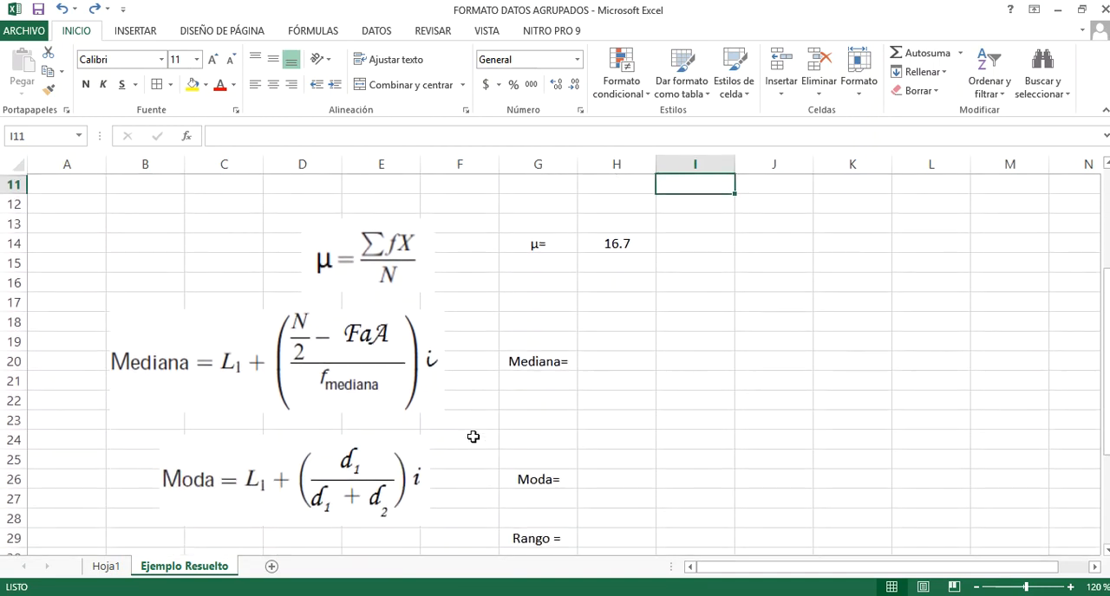
pyautogui.scroll(3, 474, 437)
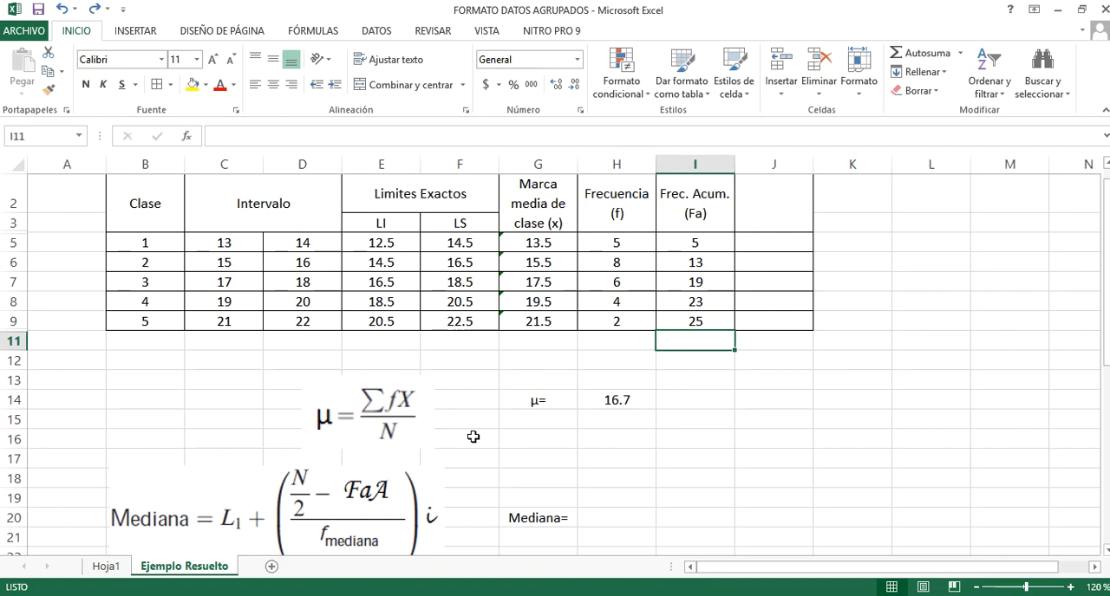
pyautogui.click(513, 343)
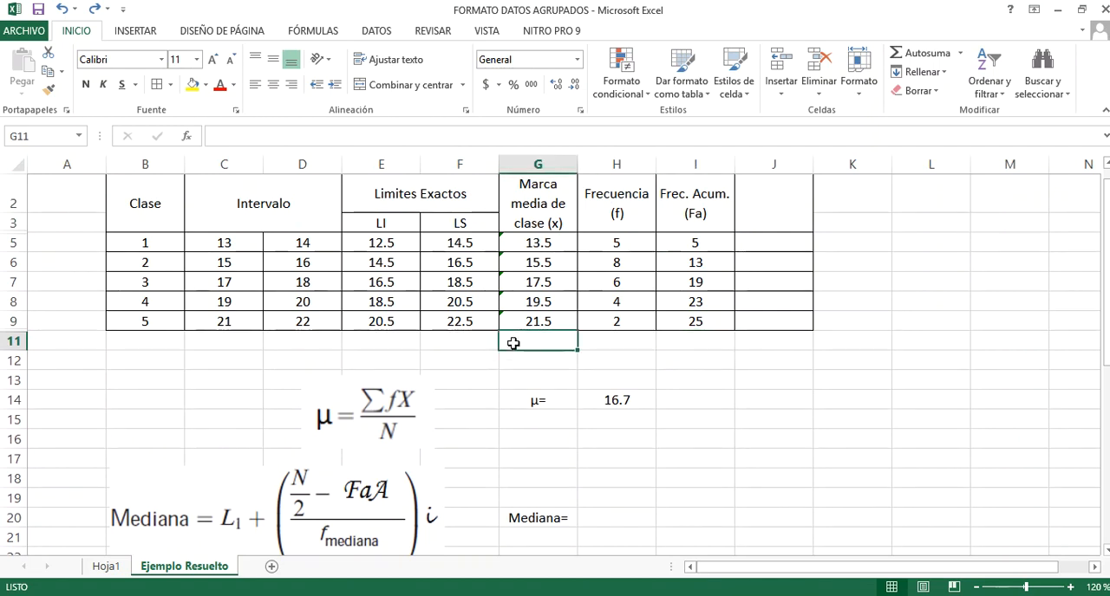
pyautogui.click(482, 363)
pyautogui.scroll(-2, 434, 399)
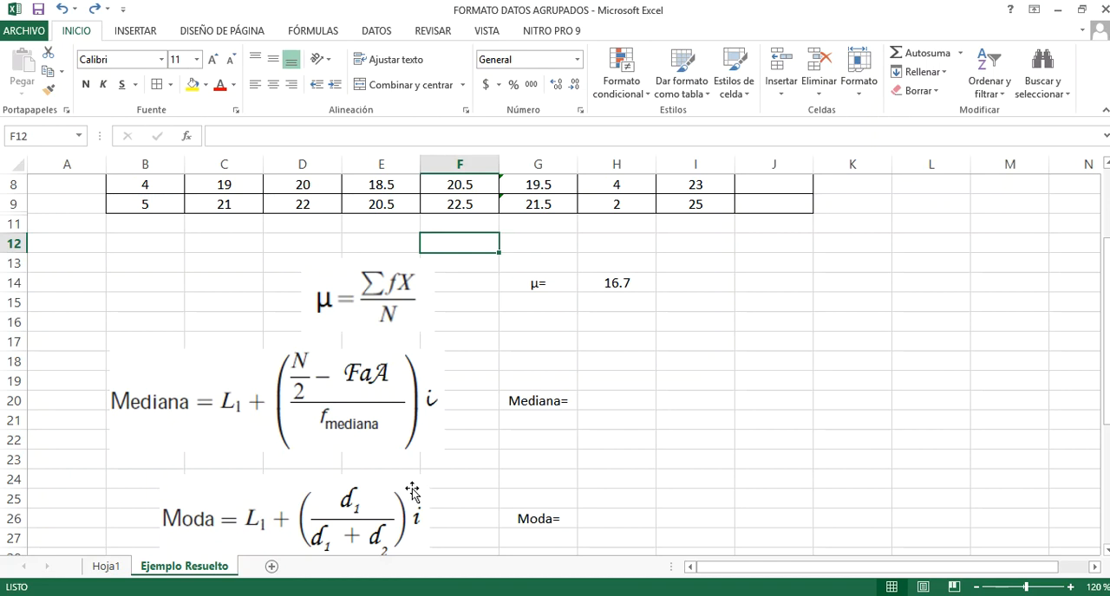
pyautogui.scroll(1, 470, 472)
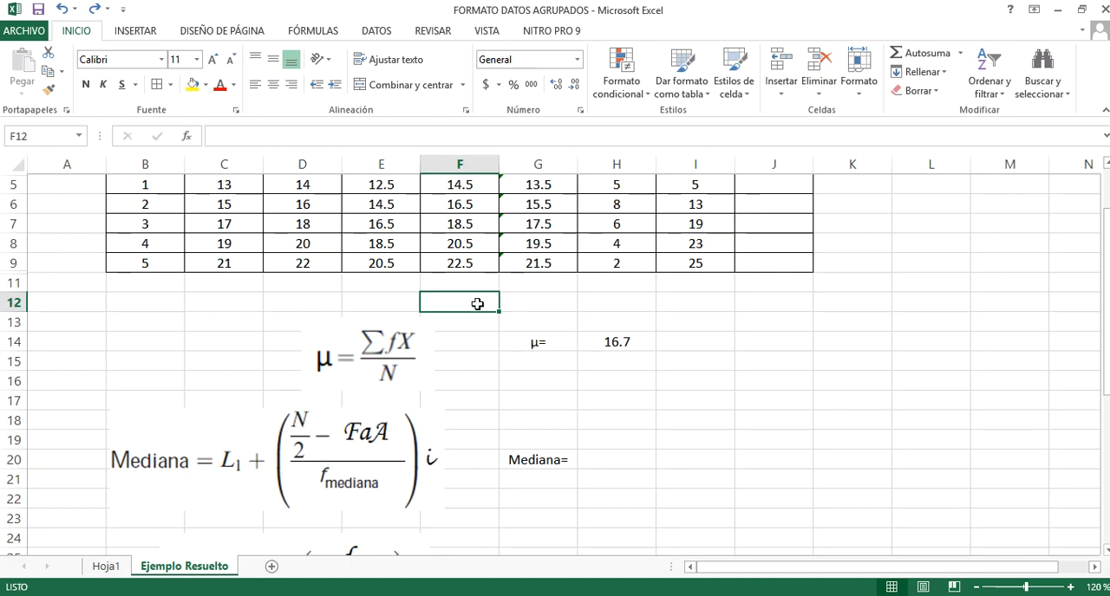
pyautogui.scroll(1, 486, 304)
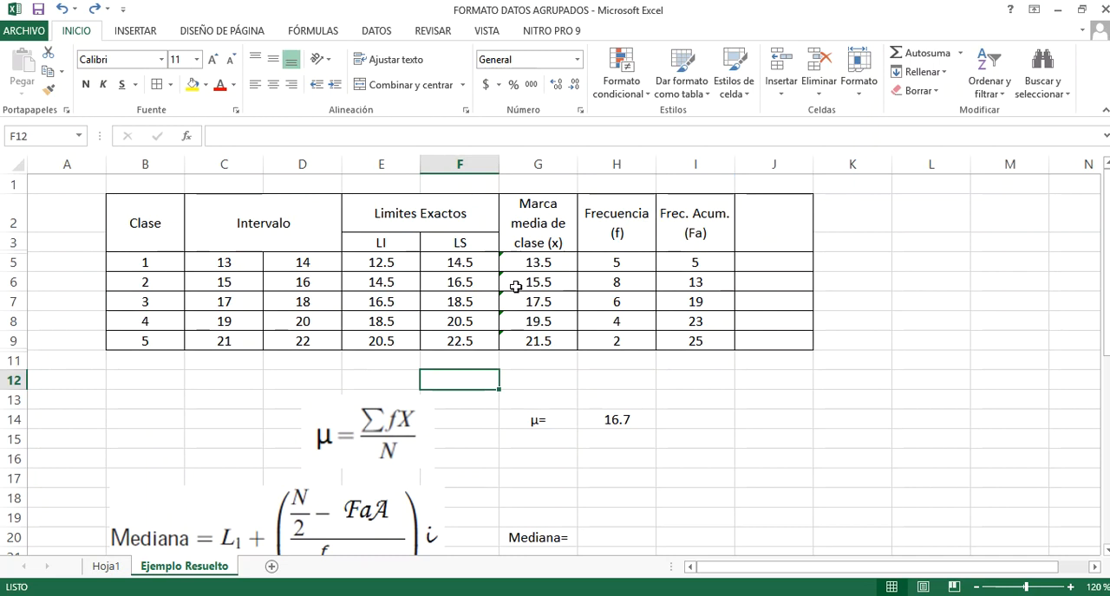
pyautogui.click(540, 385)
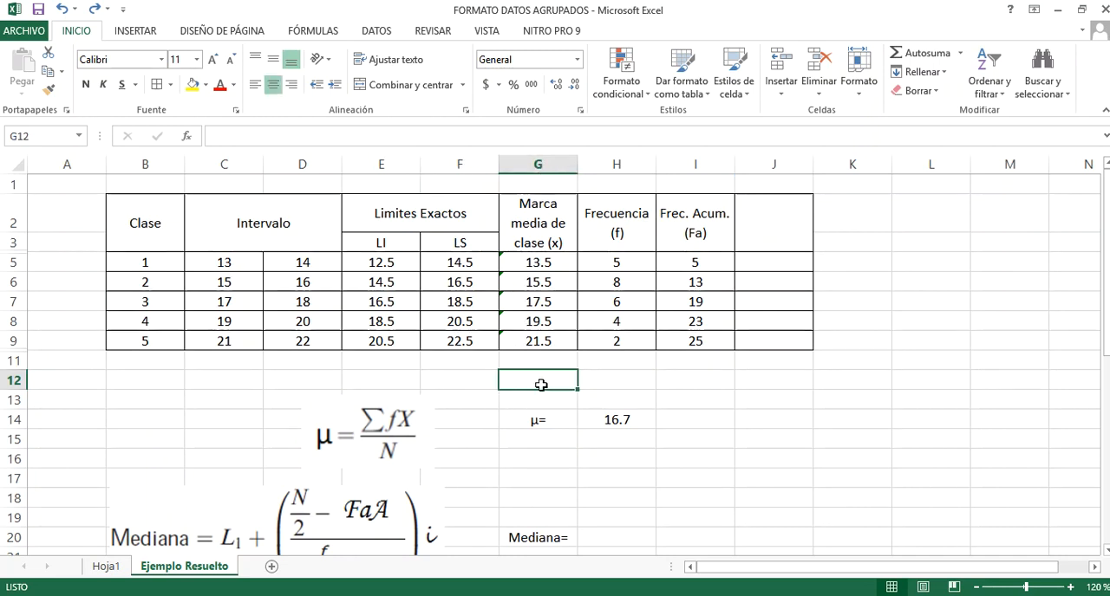
# Enter the label "i=" in cell F12 and centre it
pyautogui.click(488, 378)
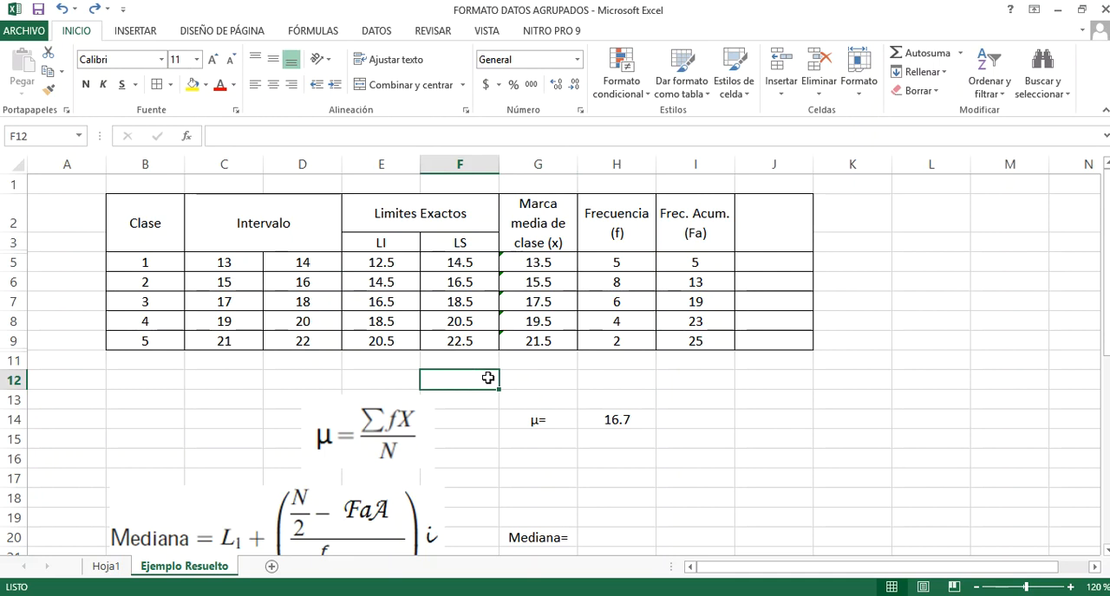
pyautogui.write('I')
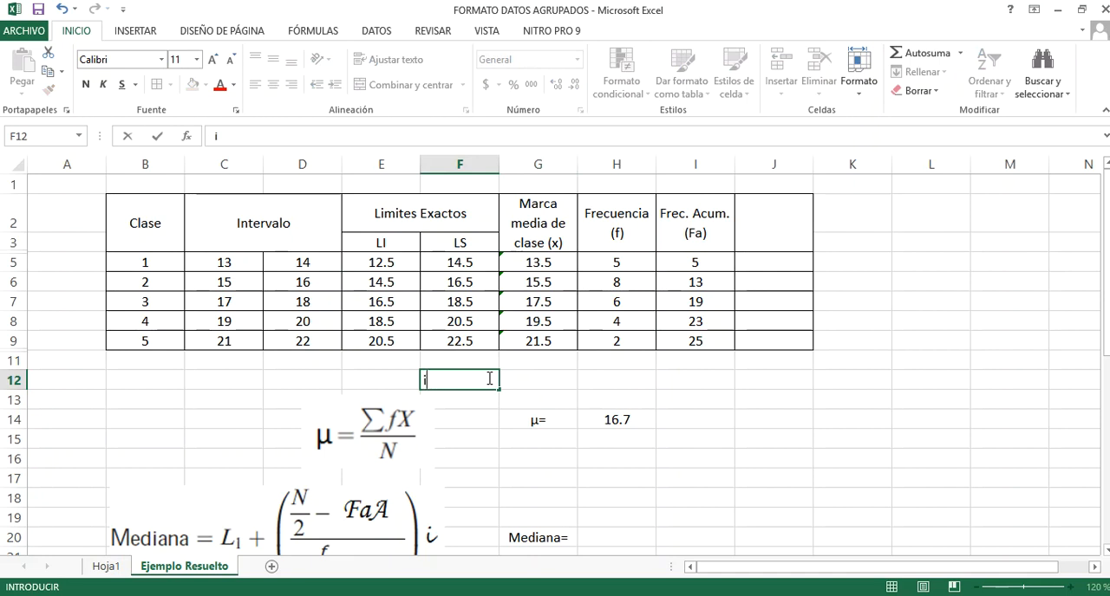
pyautogui.click(528, 381)
pyautogui.click(470, 380)
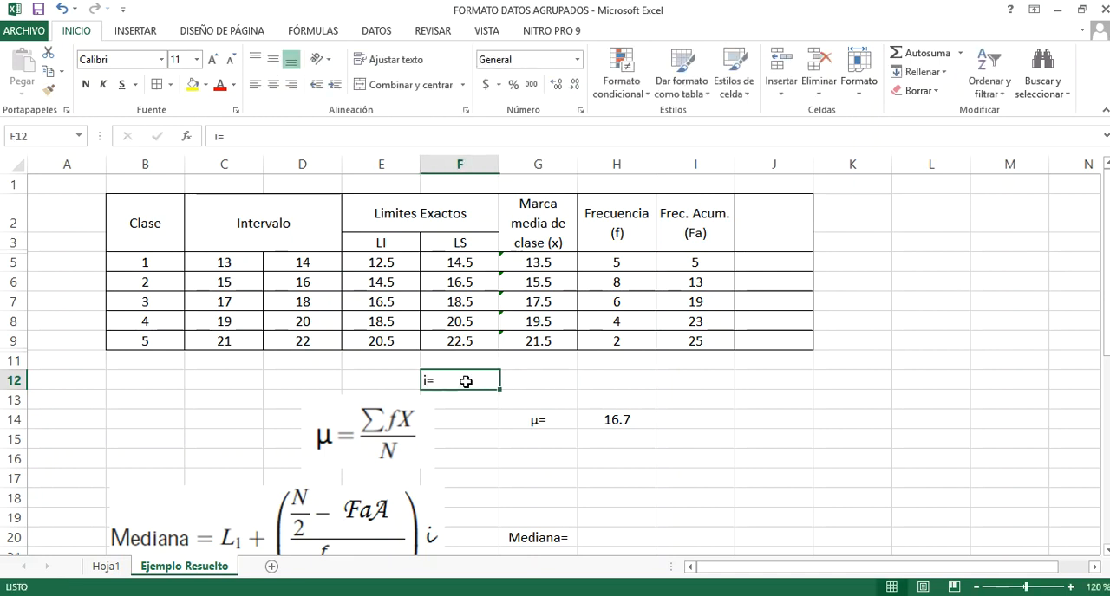
pyautogui.click(274, 85)
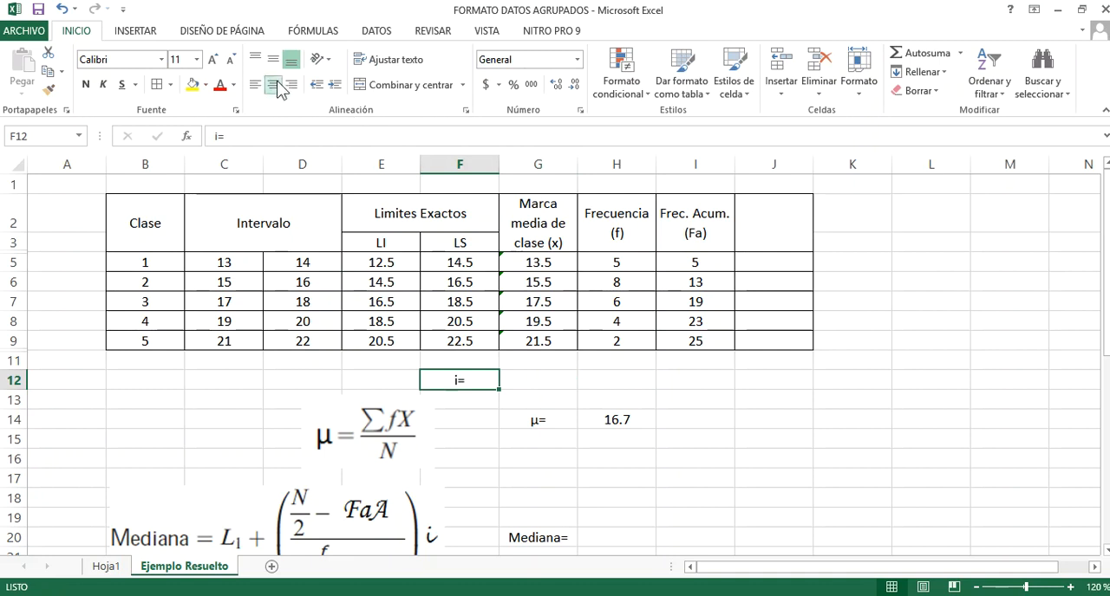
# Calculate the class interval in G12 by subtracting the class mark in G8 from the one in G9
pyautogui.click(539, 387)
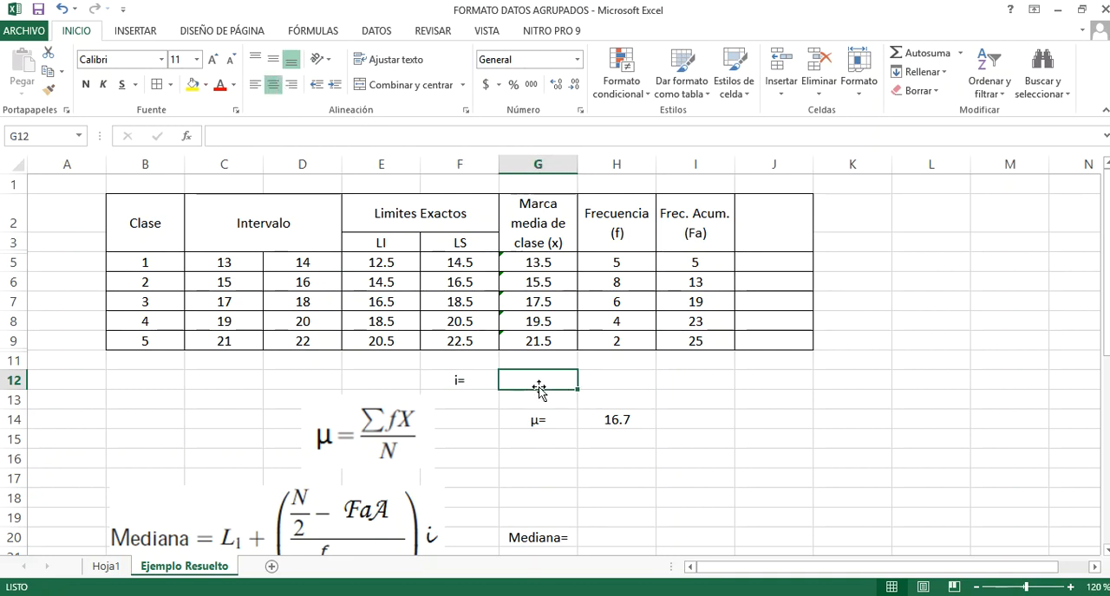
pyautogui.write('+')
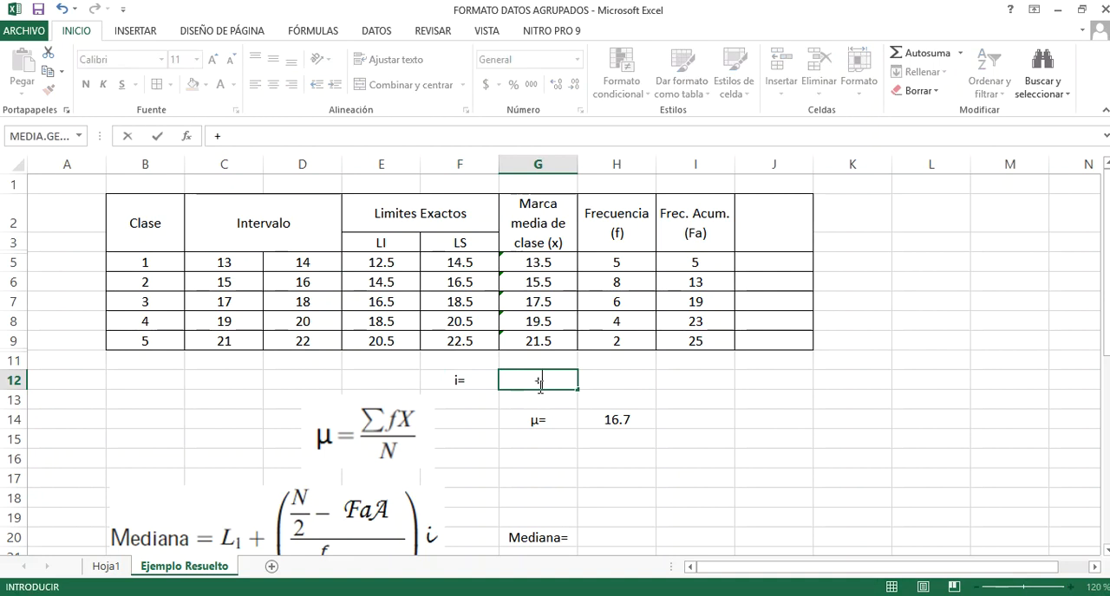
pyautogui.click(530, 347)
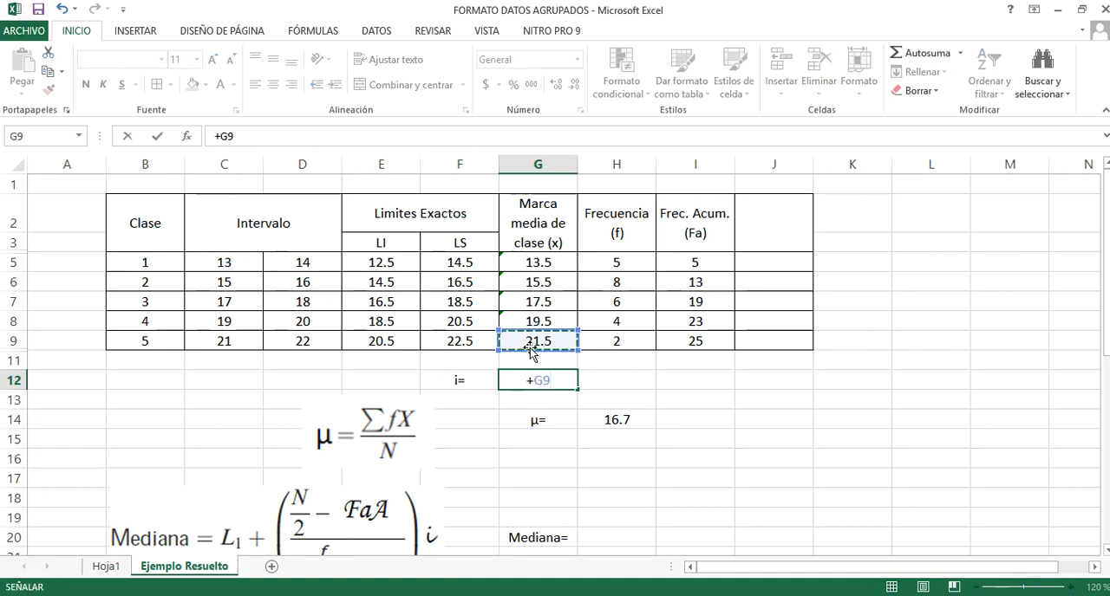
pyautogui.write('-')
pyautogui.click(537, 320)
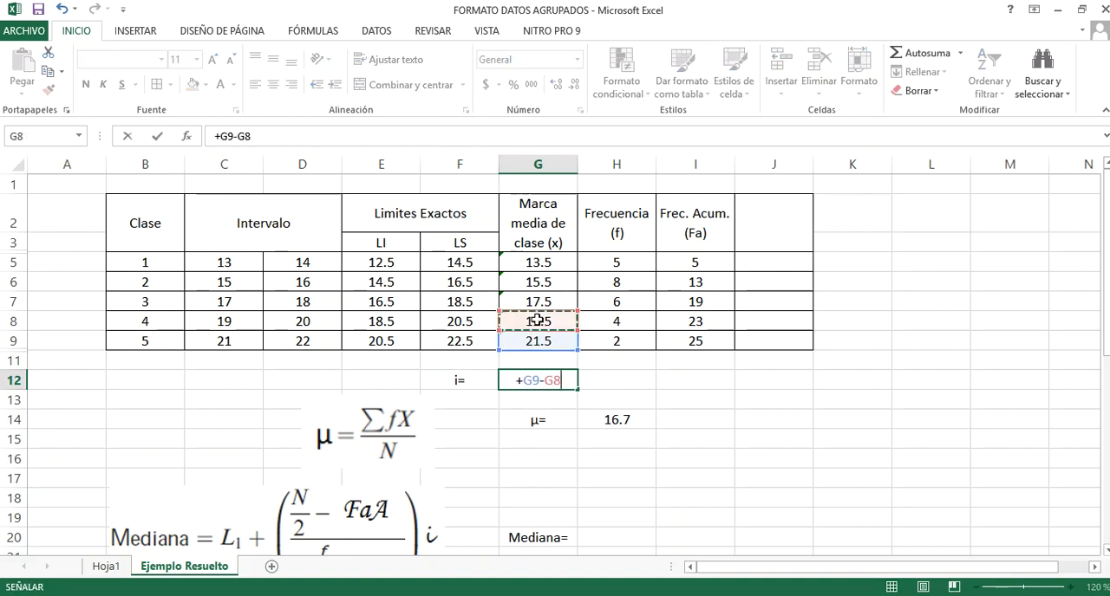
pyautogui.press('Return')
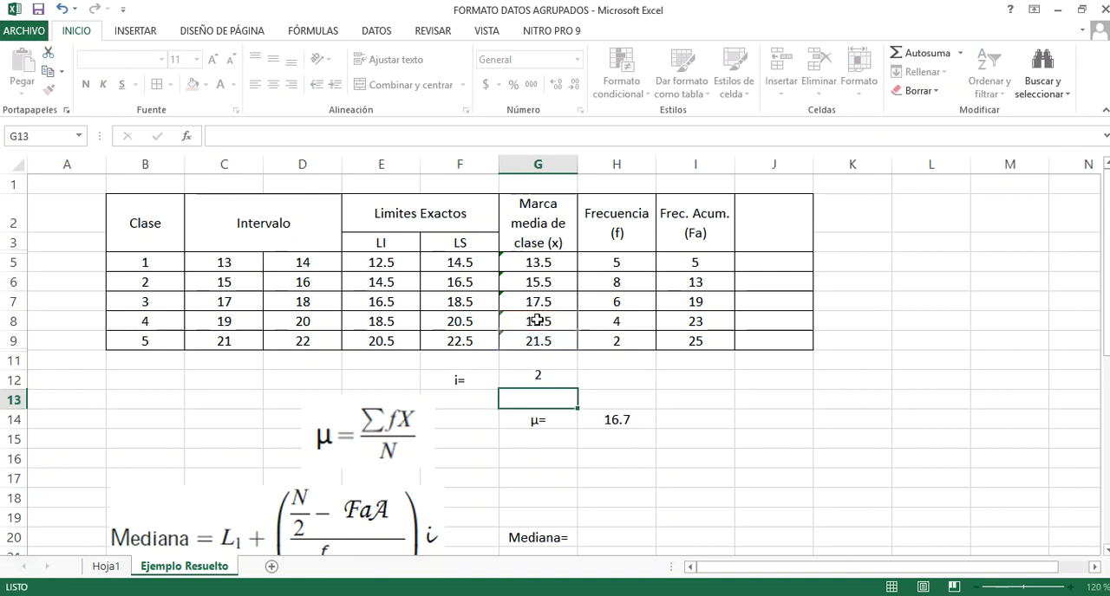
# Replace the class interval formula in G12 with the last class mark minus the first, divided by 4: (G9-G5)/4
pyautogui.click(539, 380)
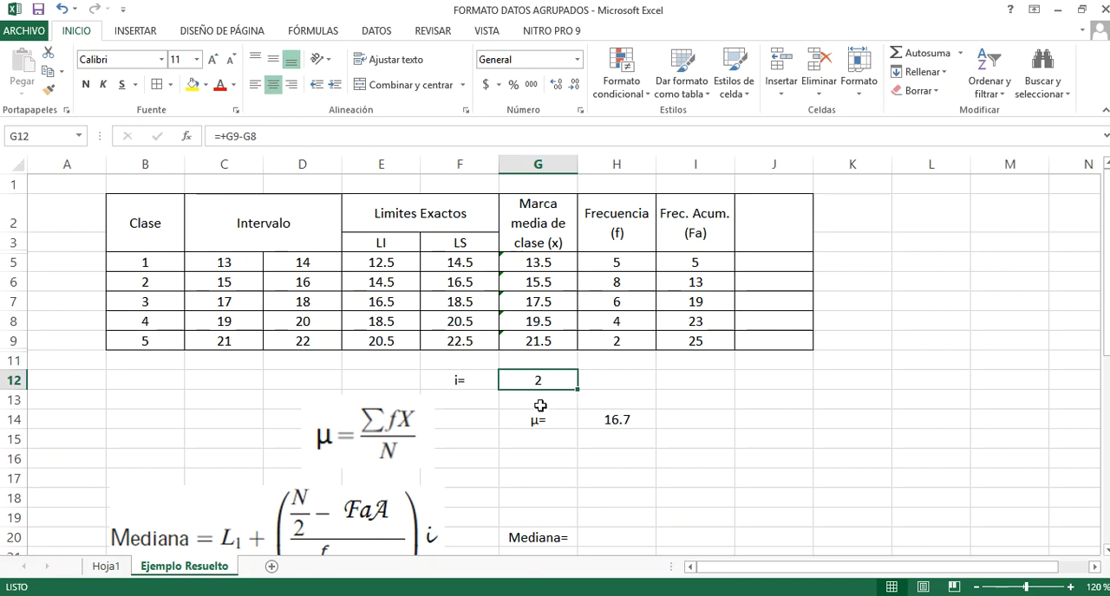
pyautogui.press('Delete')
pyautogui.write('+')
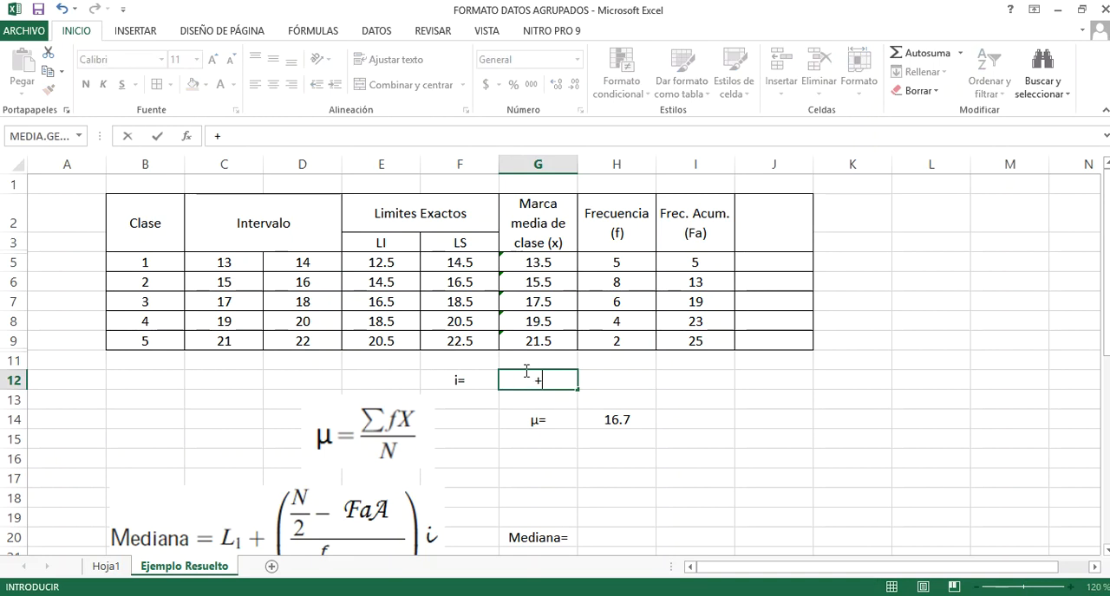
pyautogui.click(535, 340)
pyautogui.write('-')
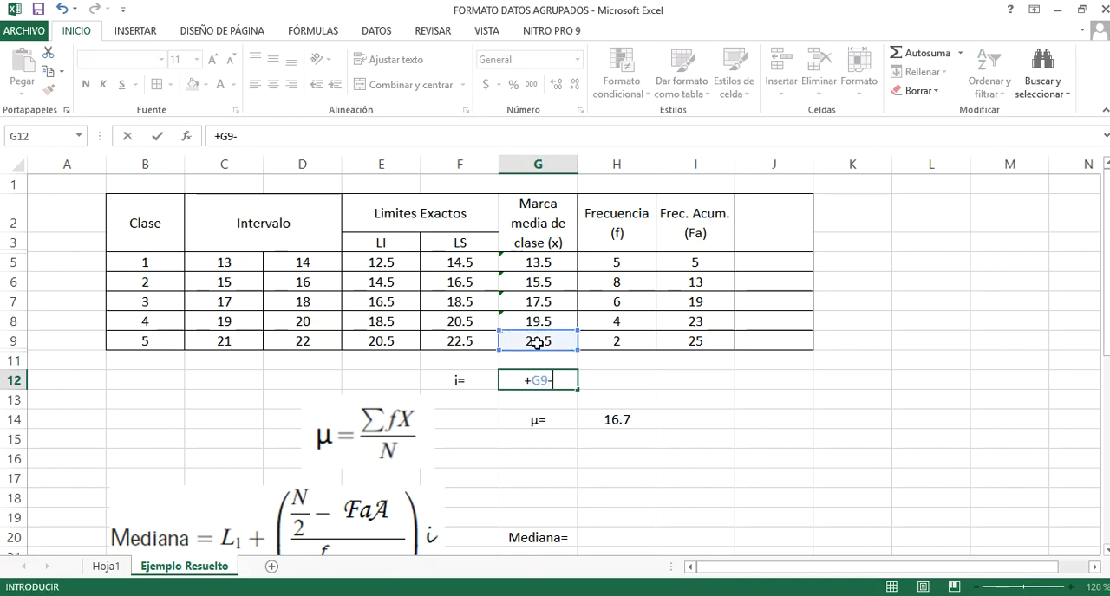
pyautogui.click(526, 264)
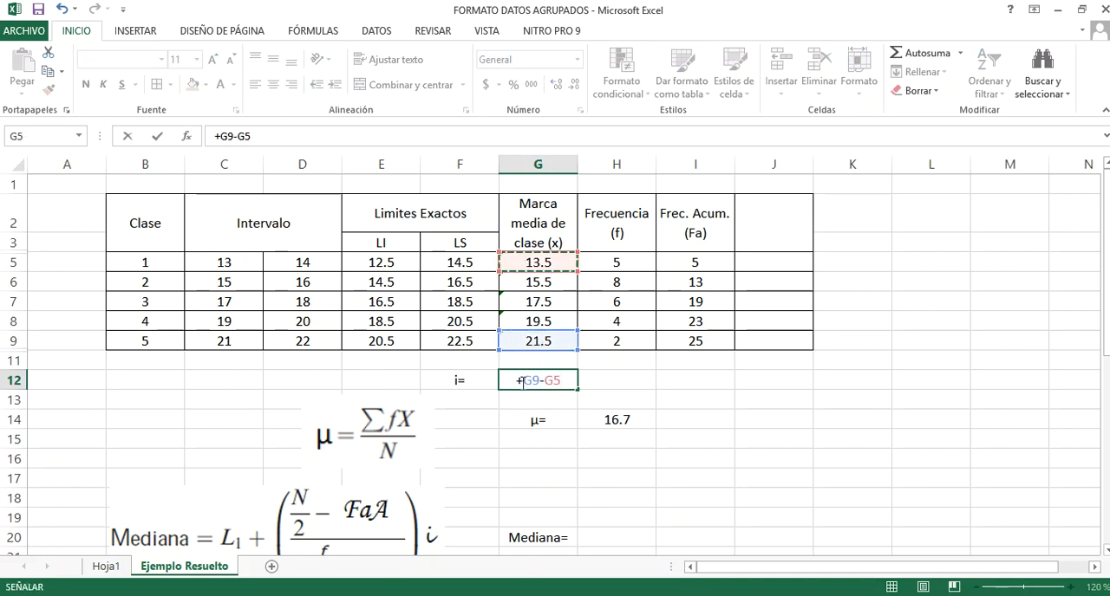
pyautogui.write(')')
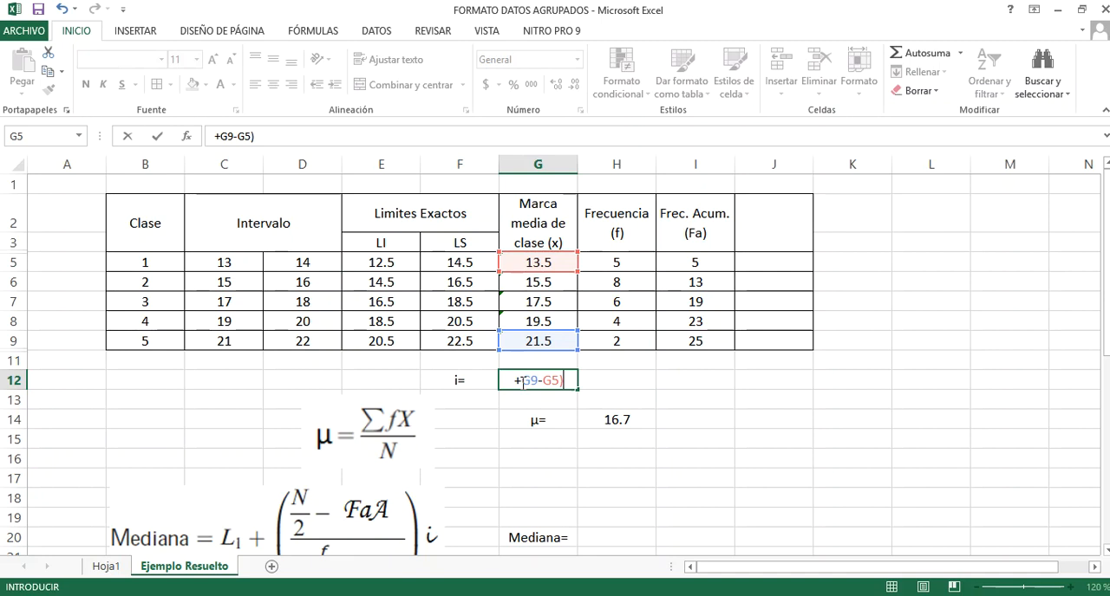
pyautogui.click(524, 382)
pyautogui.write('(')
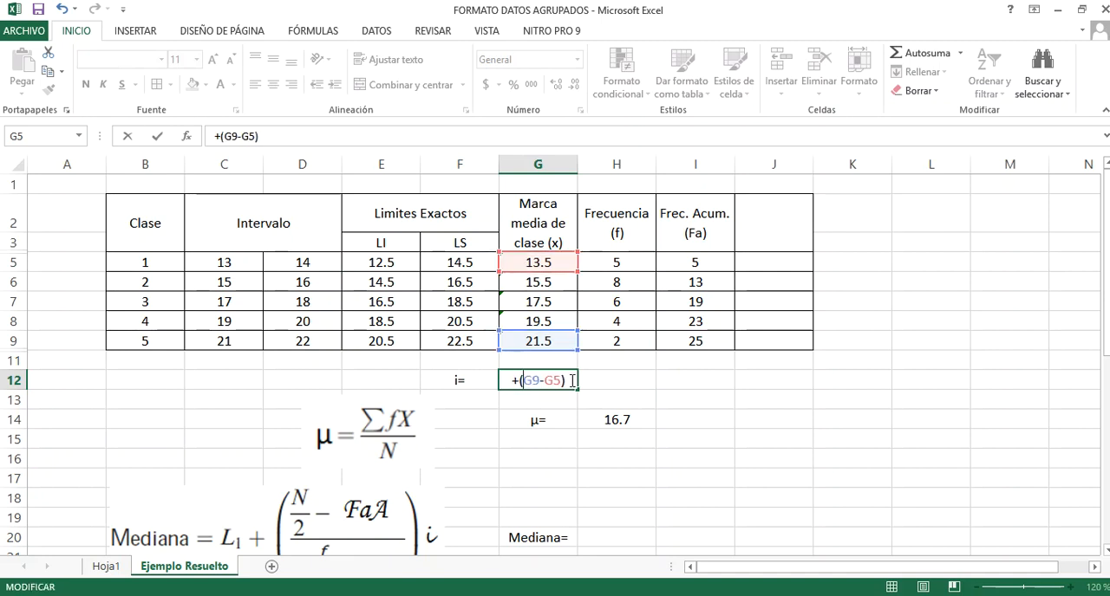
pyautogui.write('/')
pyautogui.press('BackSpace')
pyautogui.write('/4')
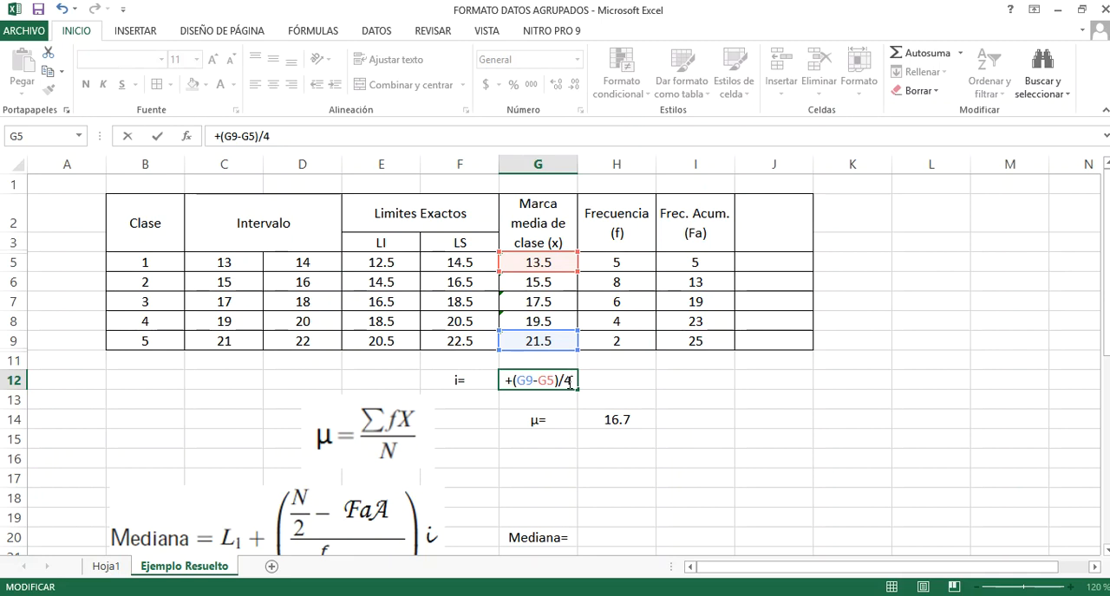
pyautogui.press('Return')
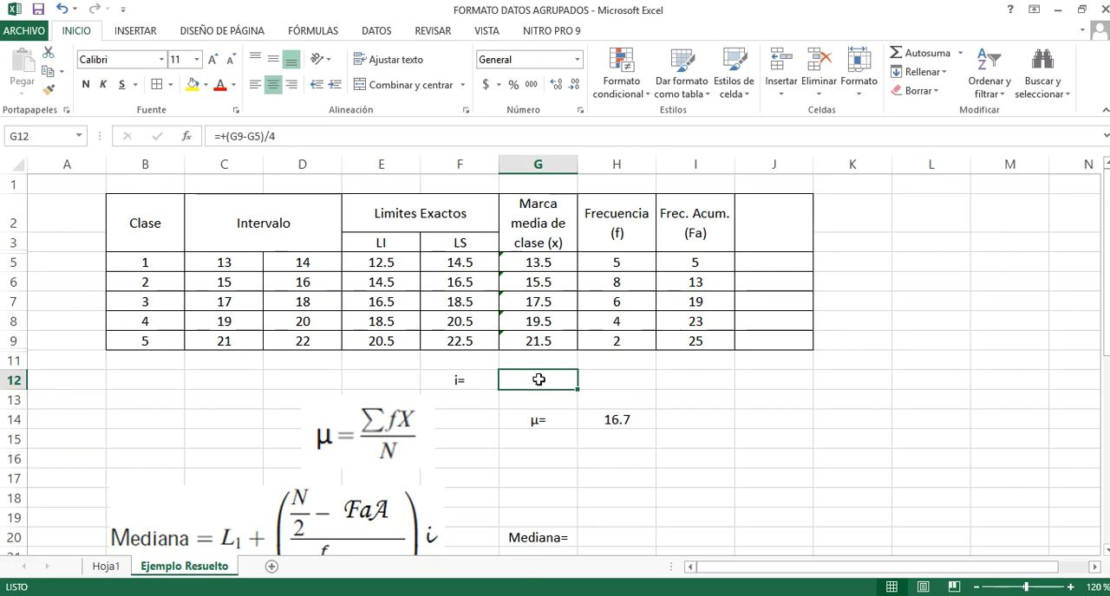
# Change the formula in G12 back to the difference between the last two class marks, G9-G8
pyautogui.write('+')
pyautogui.click(537, 344)
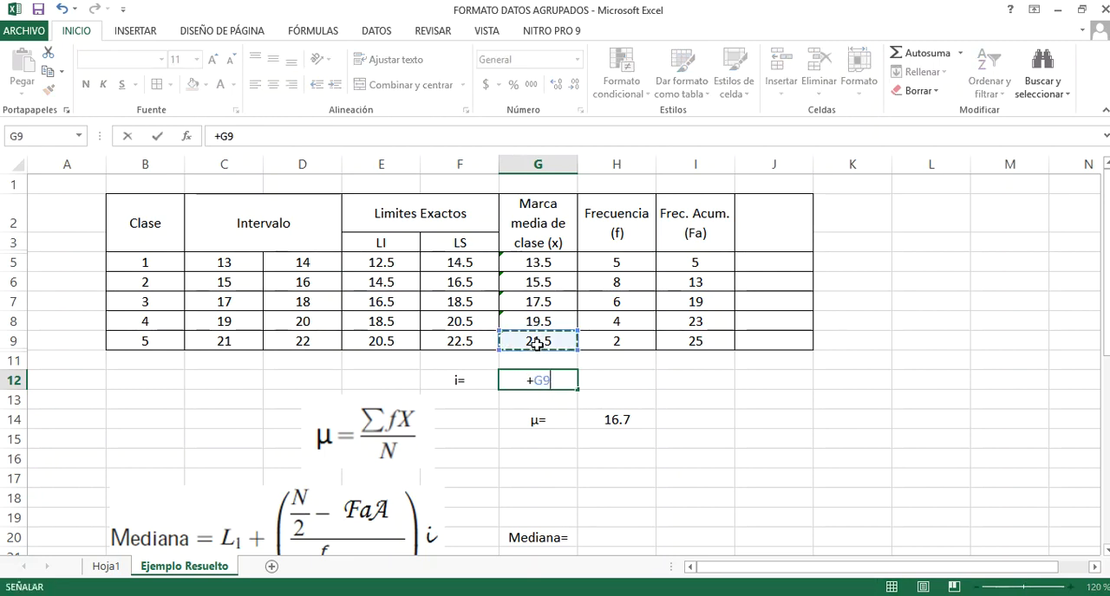
pyautogui.write('-')
pyautogui.click(537, 324)
pyautogui.press('Return')
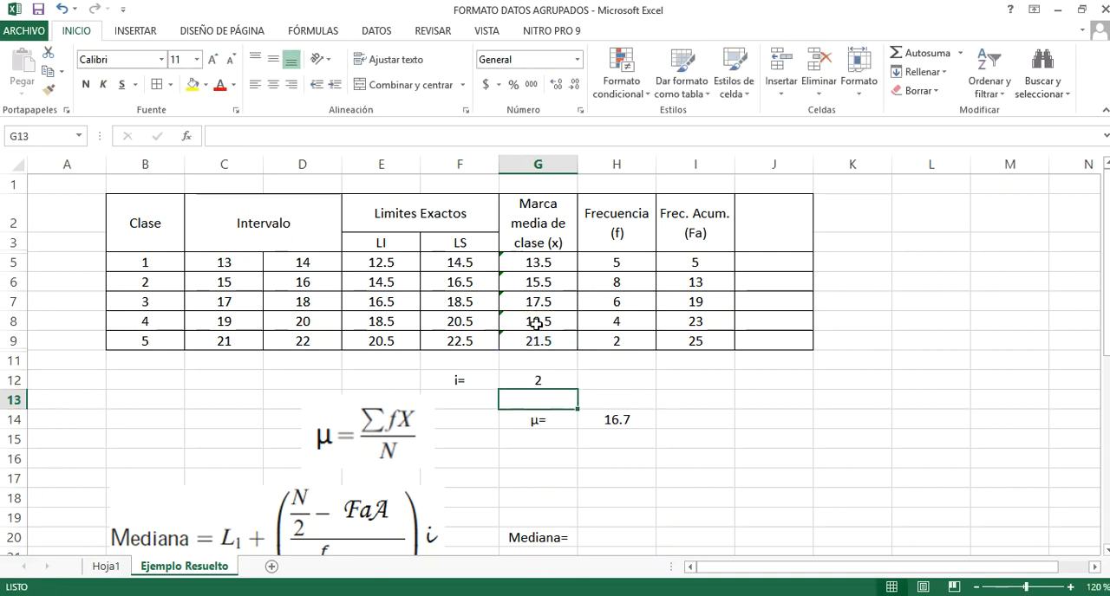
# Enter +(G9-G5)/4 in G12 to compute the interval i from the first and last class marks
pyautogui.click(542, 380)
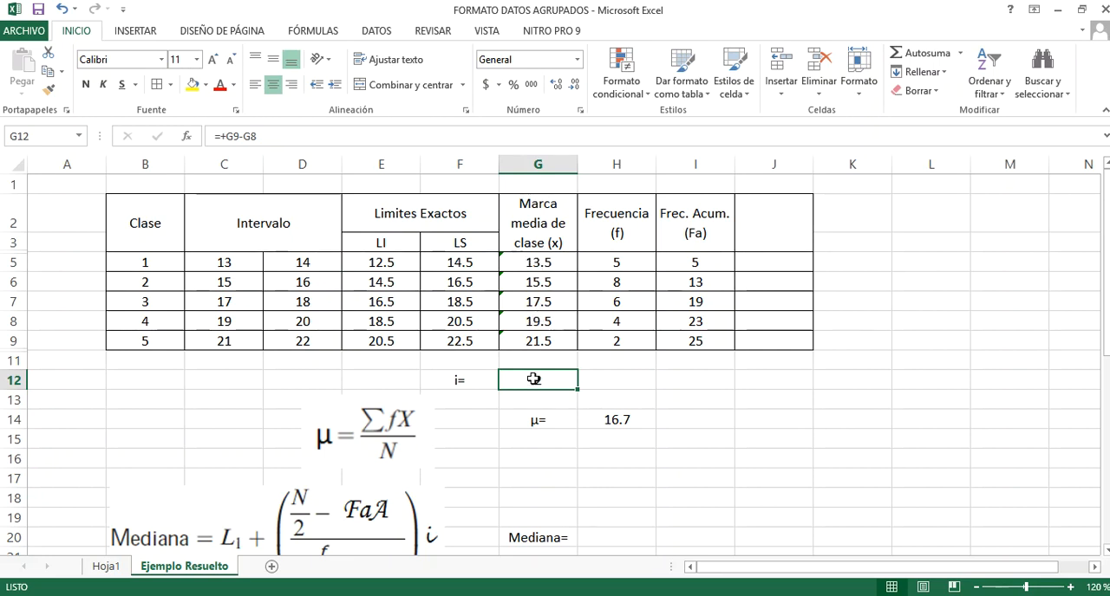
pyautogui.write('+')
pyautogui.click(531, 340)
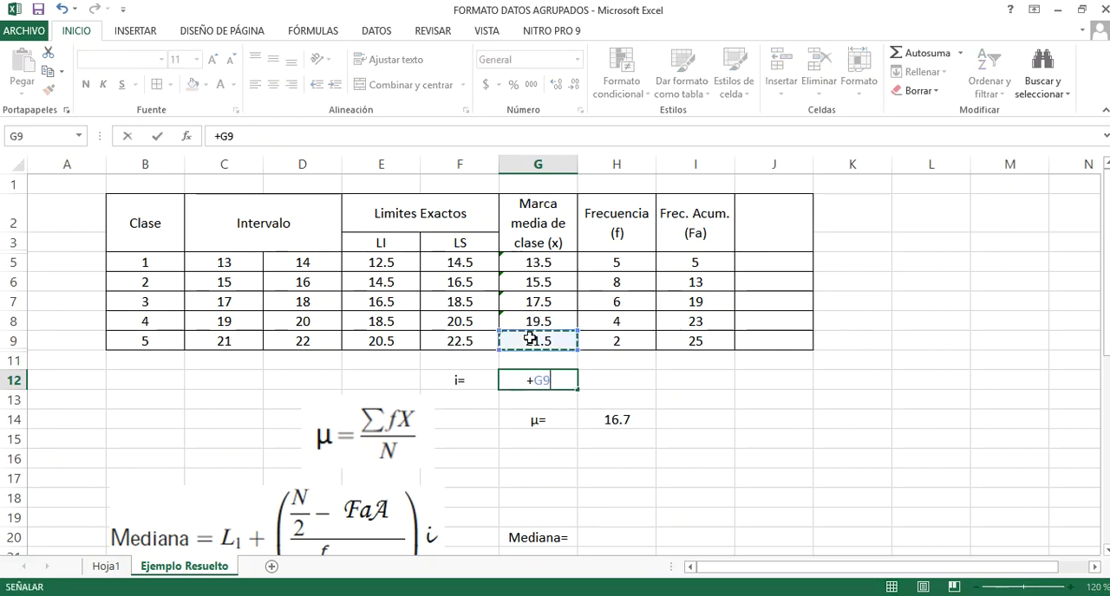
pyautogui.write('-')
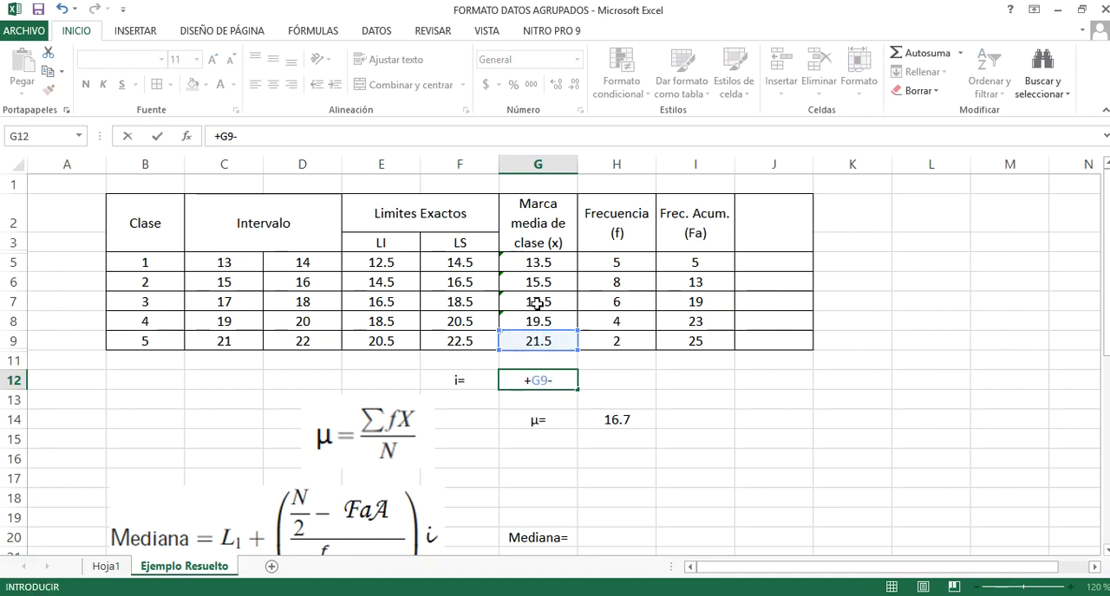
pyautogui.click(540, 269)
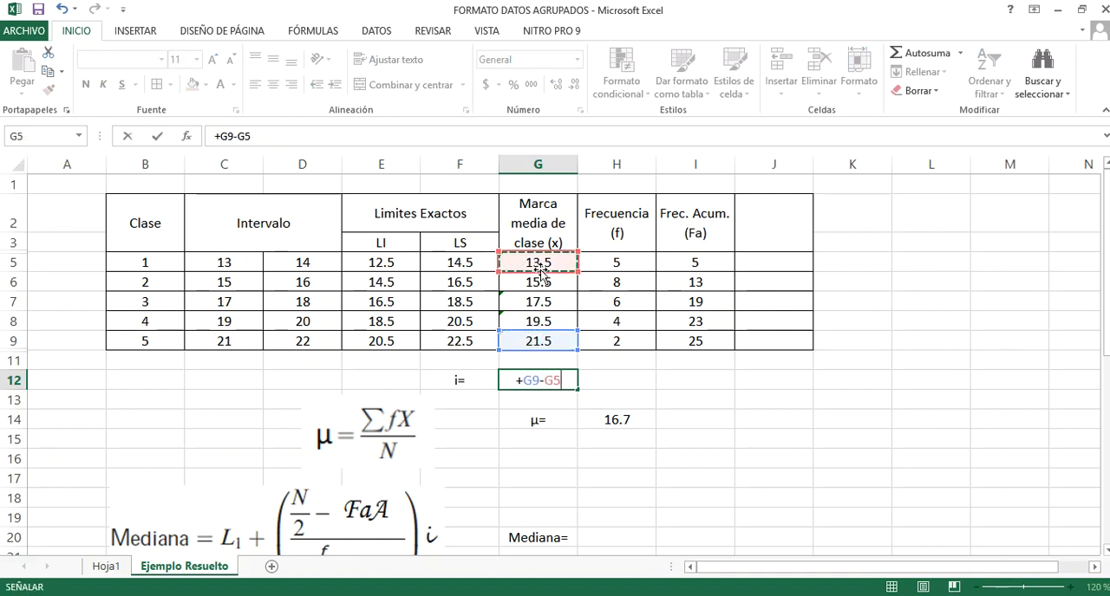
pyautogui.write(')/')
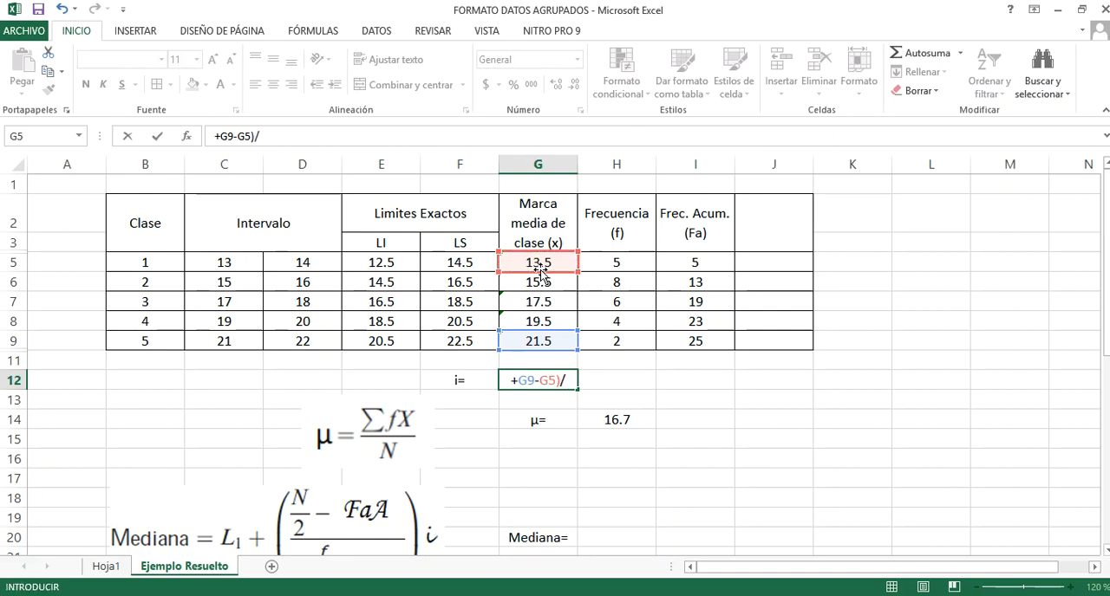
pyautogui.write('4')
pyautogui.click(516, 382)
pyautogui.write('(')
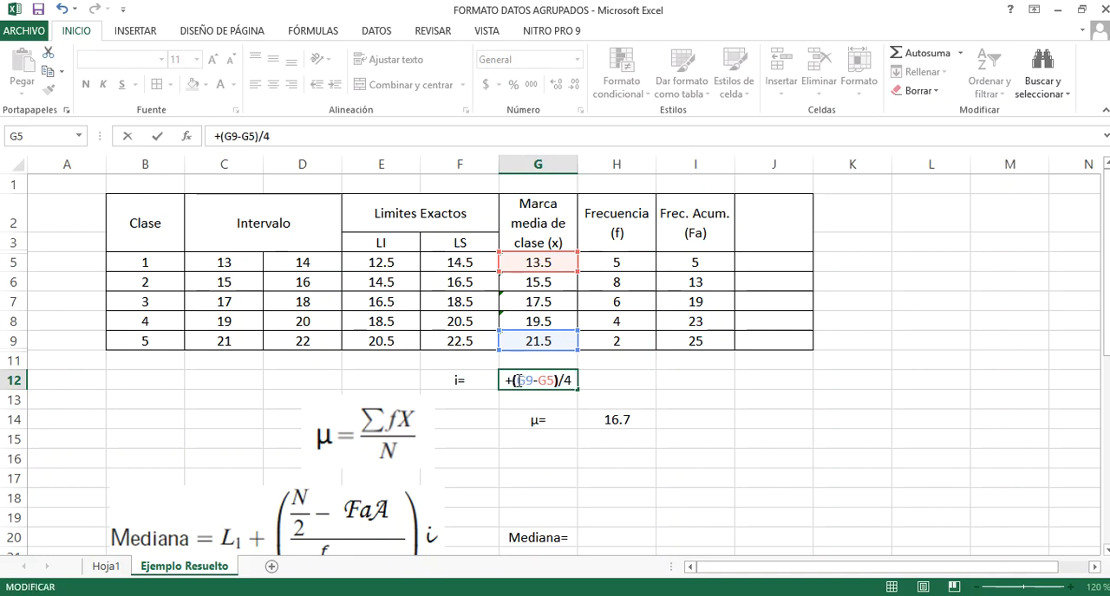
pyautogui.press('Return')
pyautogui.click(517, 380)
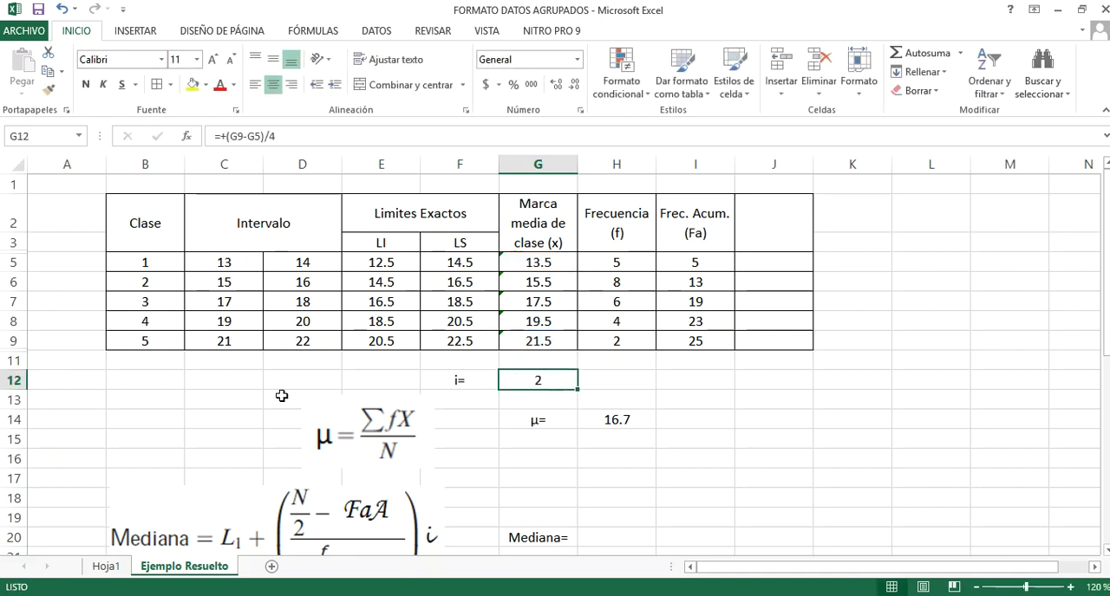
# Review the median and mode formulas against the frequency table to see where the interval i and other class values are used
pyautogui.click(169, 393)
pyautogui.scroll(-2, 73, 370)
pyautogui.scroll(-1, 138, 416)
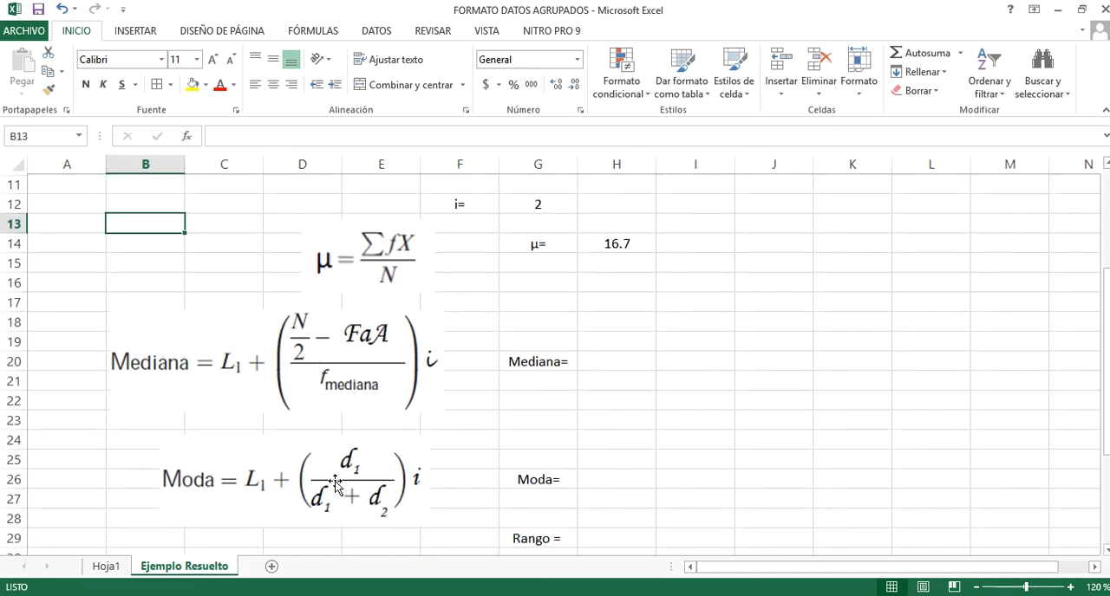
pyautogui.scroll(1, 226, 525)
pyautogui.scroll(-1, 227, 524)
pyautogui.click(347, 493)
pyautogui.scroll(2, 347, 494)
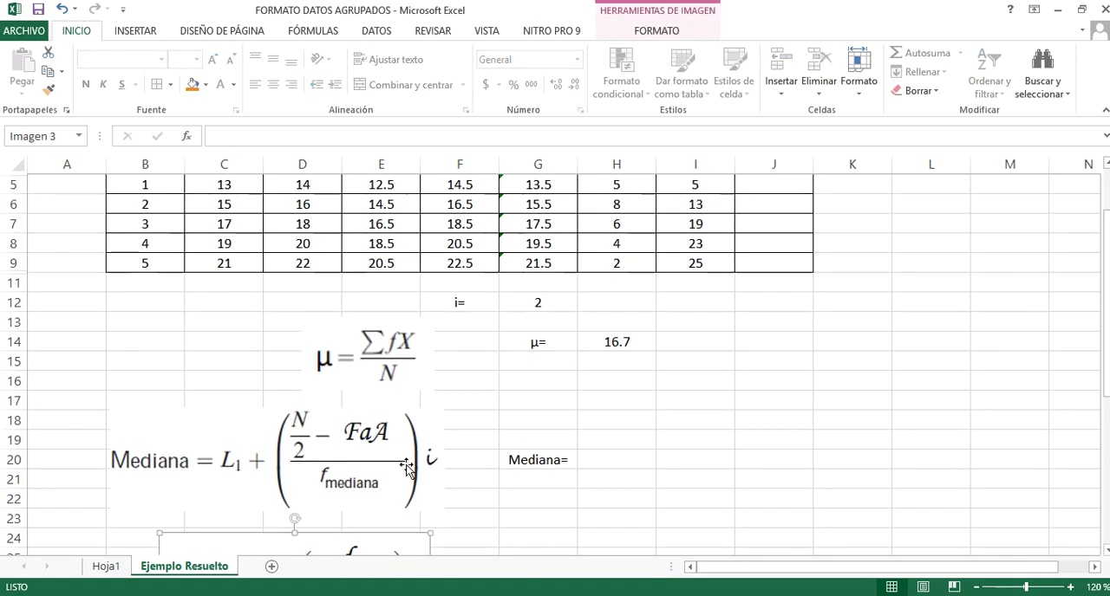
pyautogui.scroll(-2, 390, 416)
pyautogui.click(379, 381)
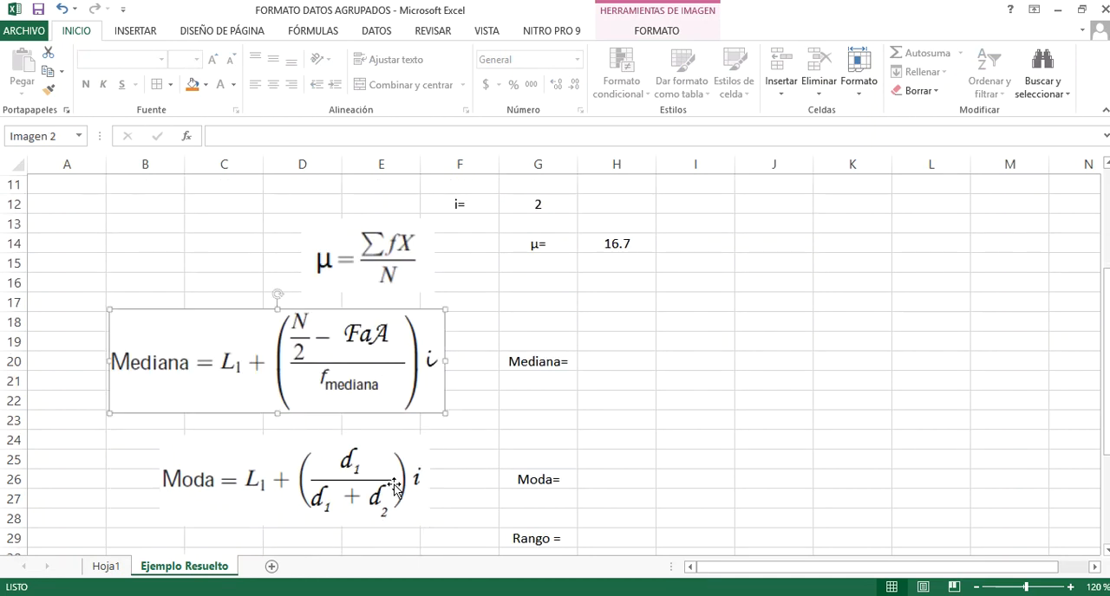
pyautogui.scroll(1, 397, 488)
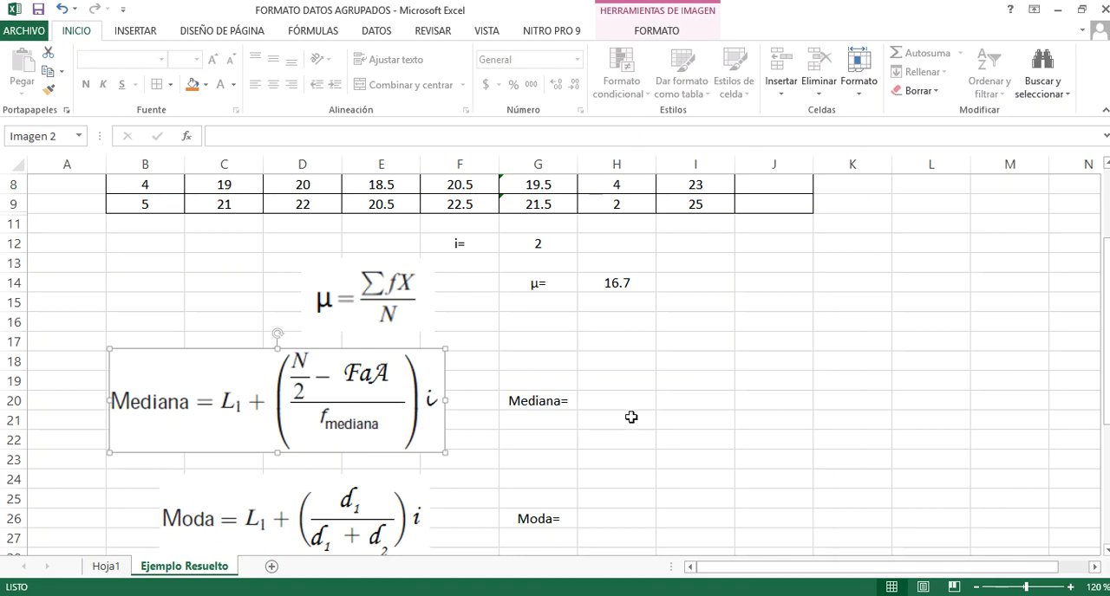
pyautogui.scroll(1, 825, 424)
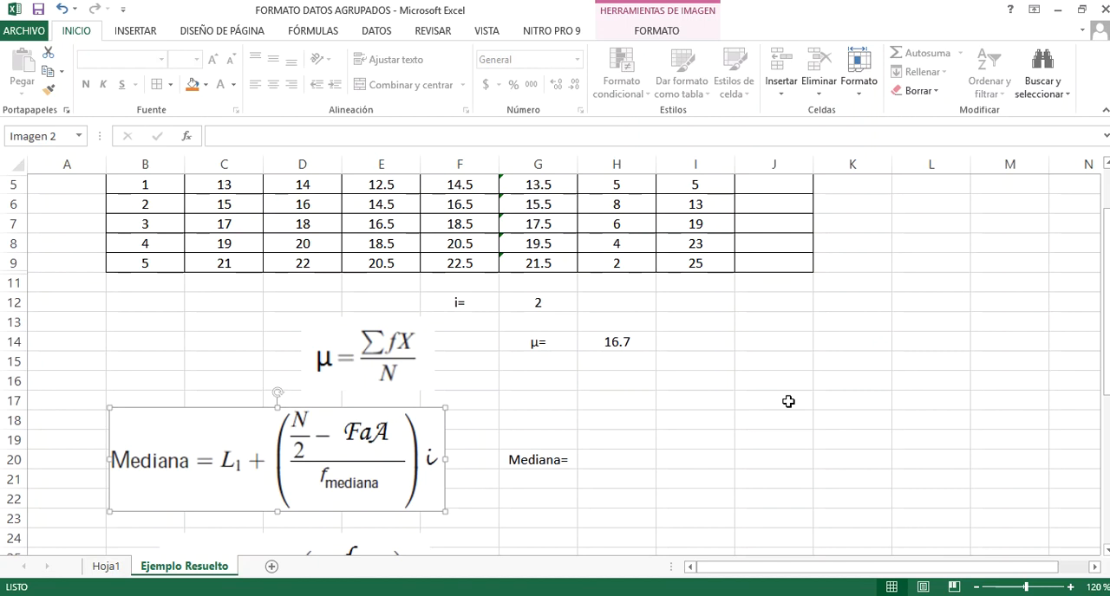
pyautogui.scroll(1, 833, 397)
pyautogui.scroll(-1, 664, 377)
pyautogui.scroll(-1, 664, 379)
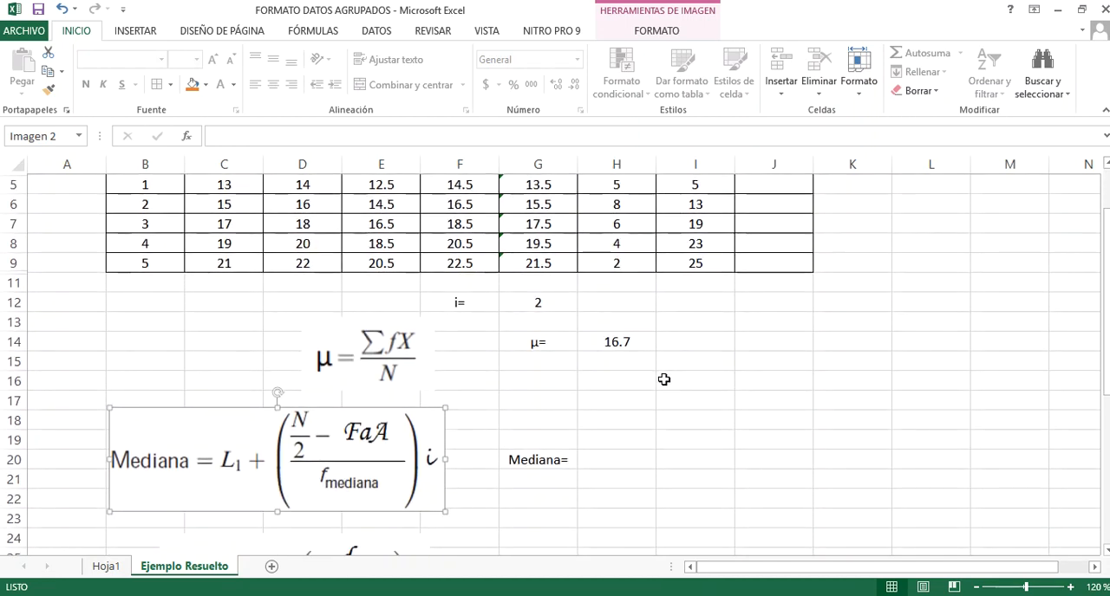
pyautogui.scroll(1, 664, 379)
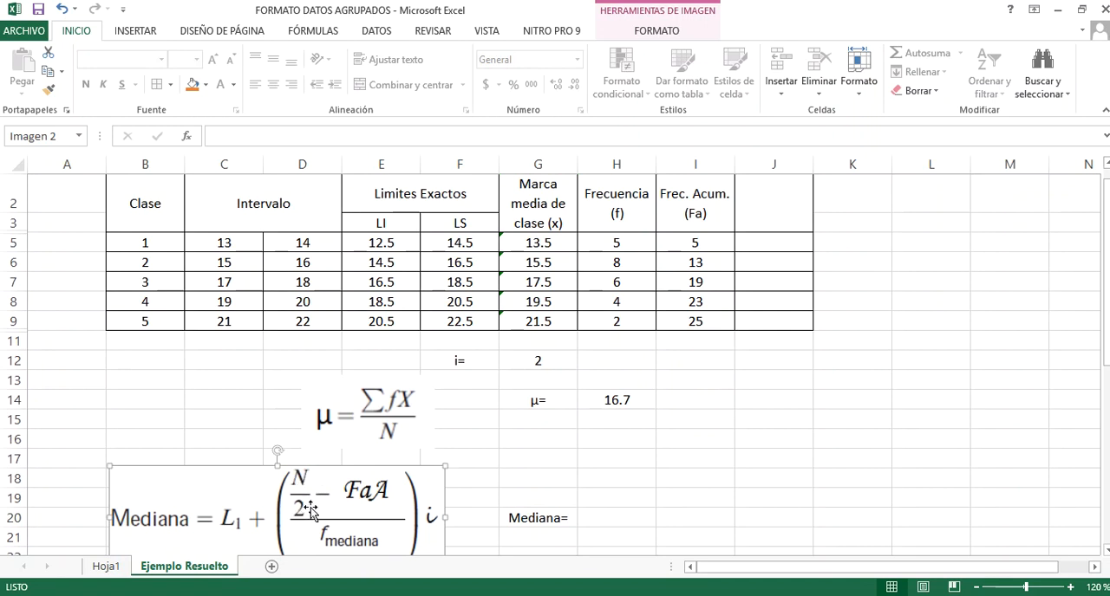
# Calculate N/2 for the median by entering +25/2 in the empty cell L8
pyautogui.click(840, 345)
pyautogui.click(928, 306)
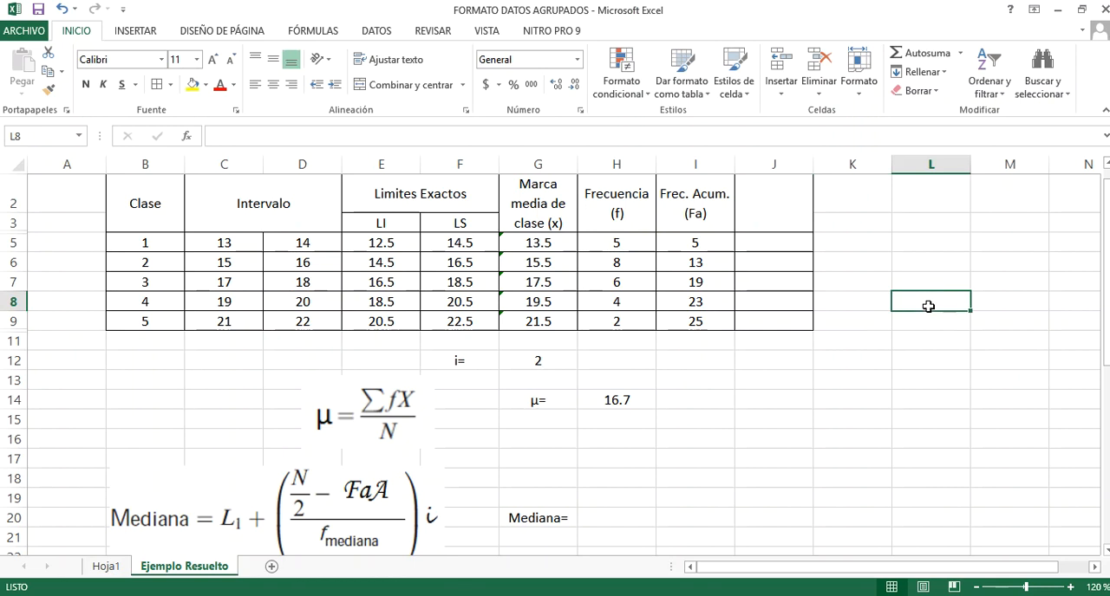
pyautogui.write('+25/2')
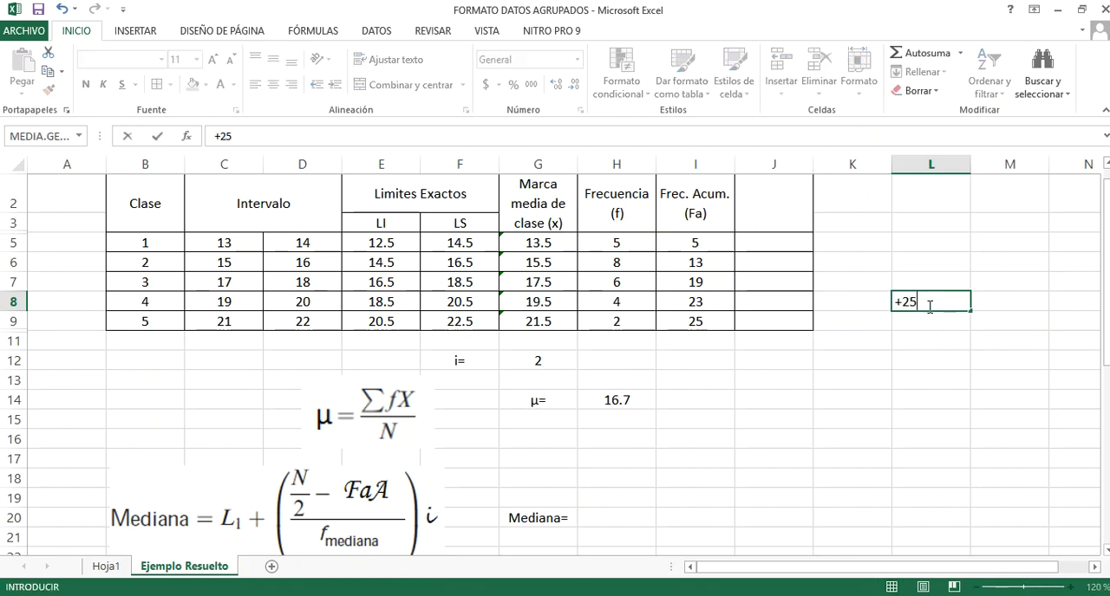
pyautogui.press('Return')
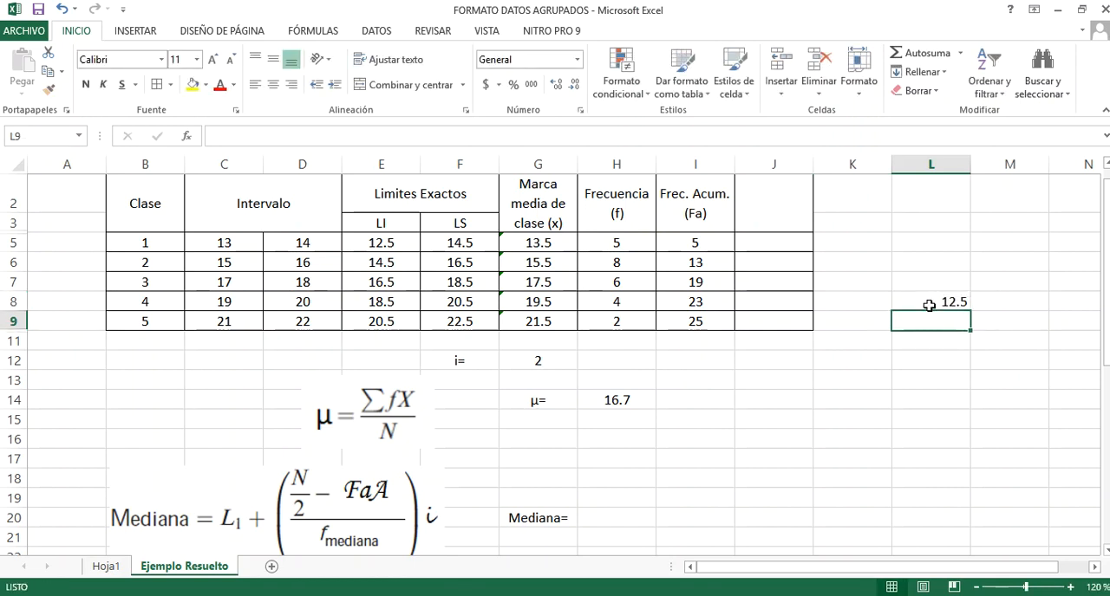
# Use the N/2 value to locate the median class in the cumulative frequency column, and select its row, B6 to I6
pyautogui.click(929, 305)
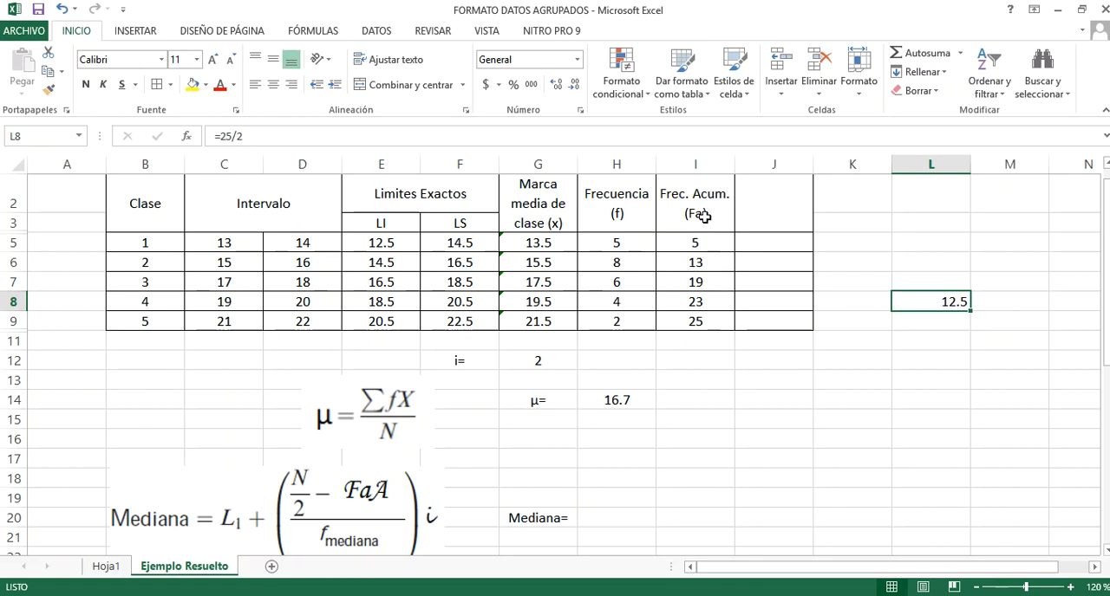
pyautogui.click(709, 262)
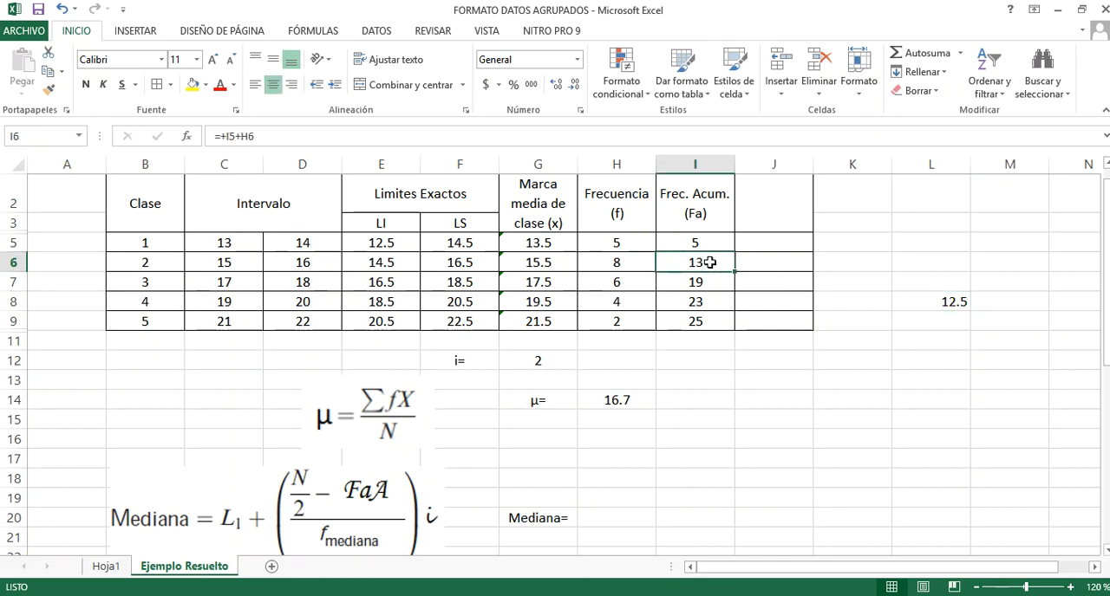
pyautogui.moveTo(709, 263); pyautogui.dragTo(154, 260)
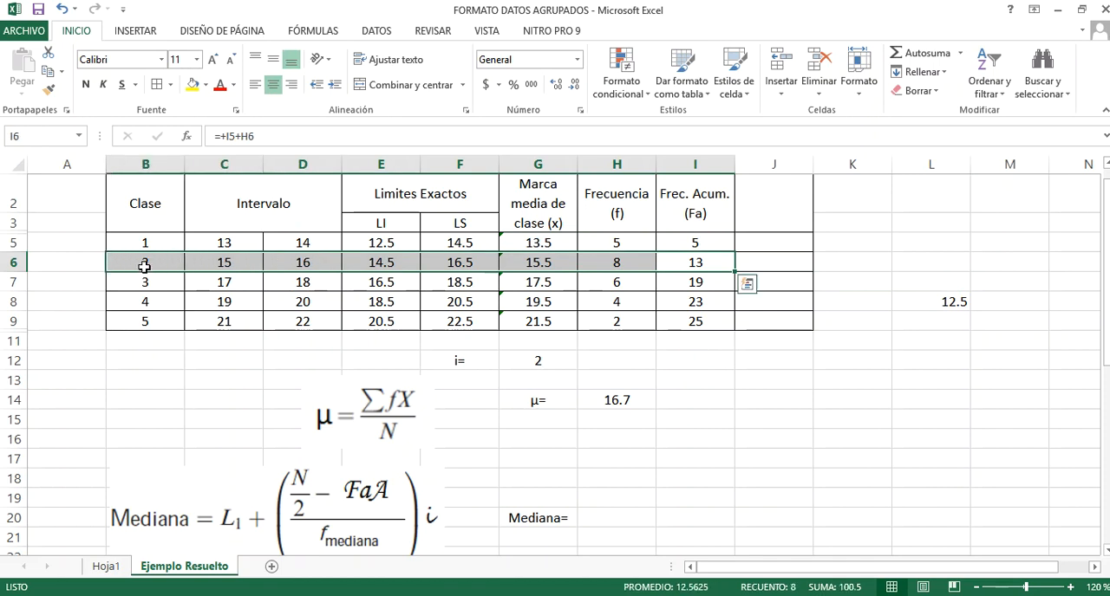
# Highlight the median class row, B6 to I6, with yellow fill and delete the N/2 helper value in L8
pyautogui.click(192, 84)
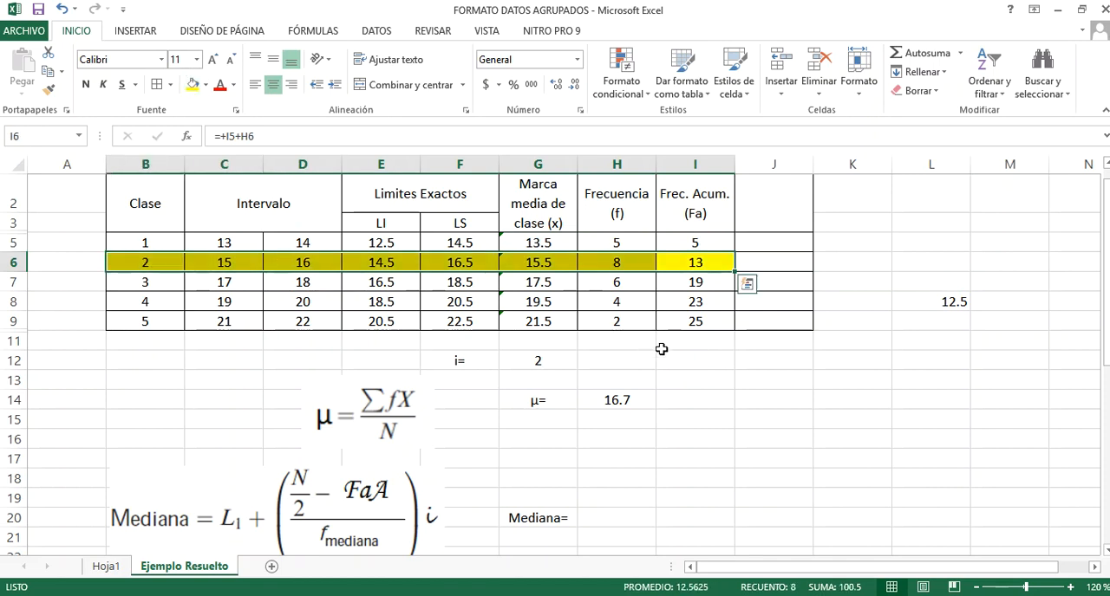
pyautogui.click(743, 383)
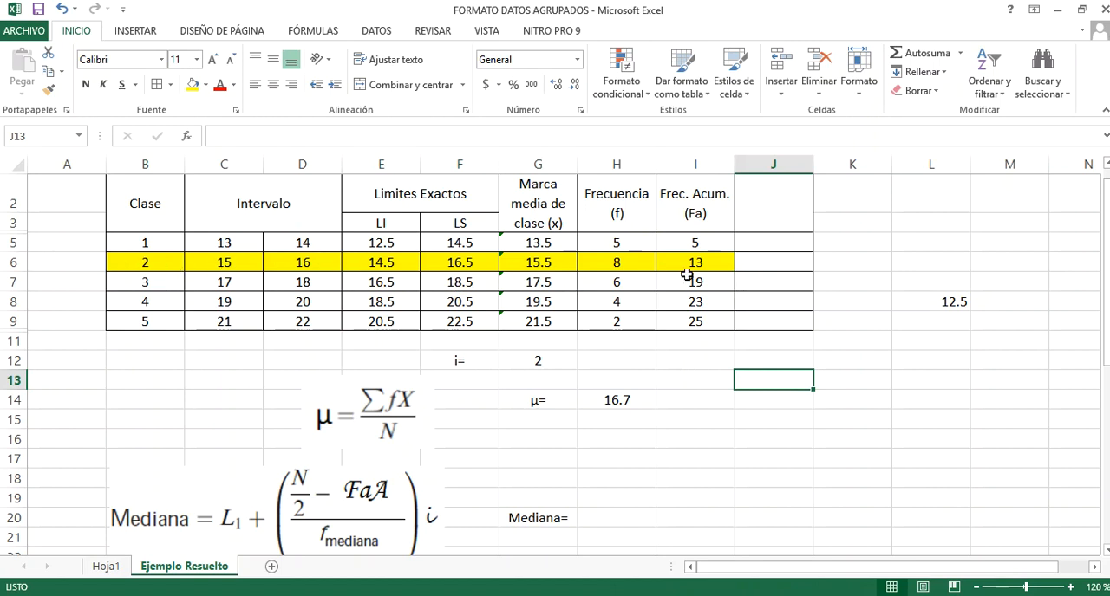
pyautogui.click(934, 302)
pyautogui.press('Delete')
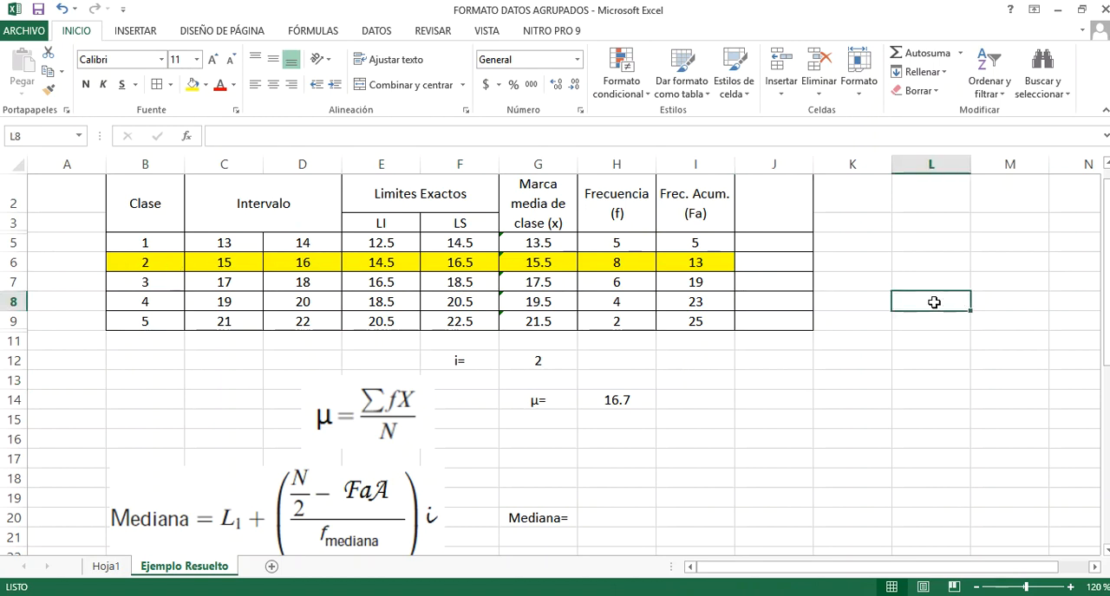
# Start the median formula in H20 with the median class's lower limit and the bracketed numerator: +E6+(I9/2-I5)
pyautogui.click(623, 516)
pyautogui.write('+')
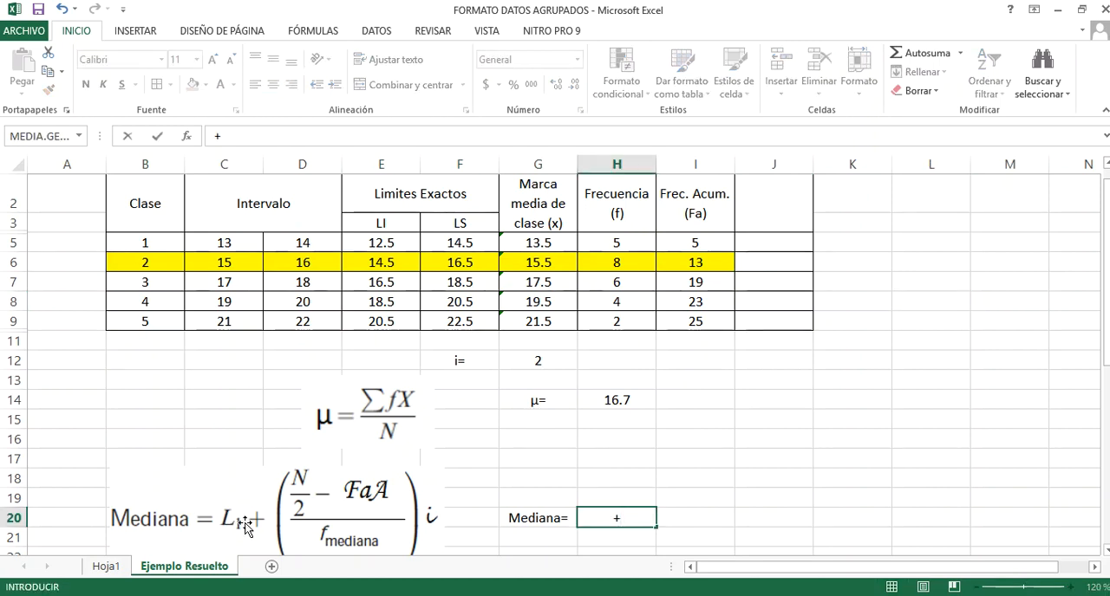
pyautogui.scroll(1, 245, 526)
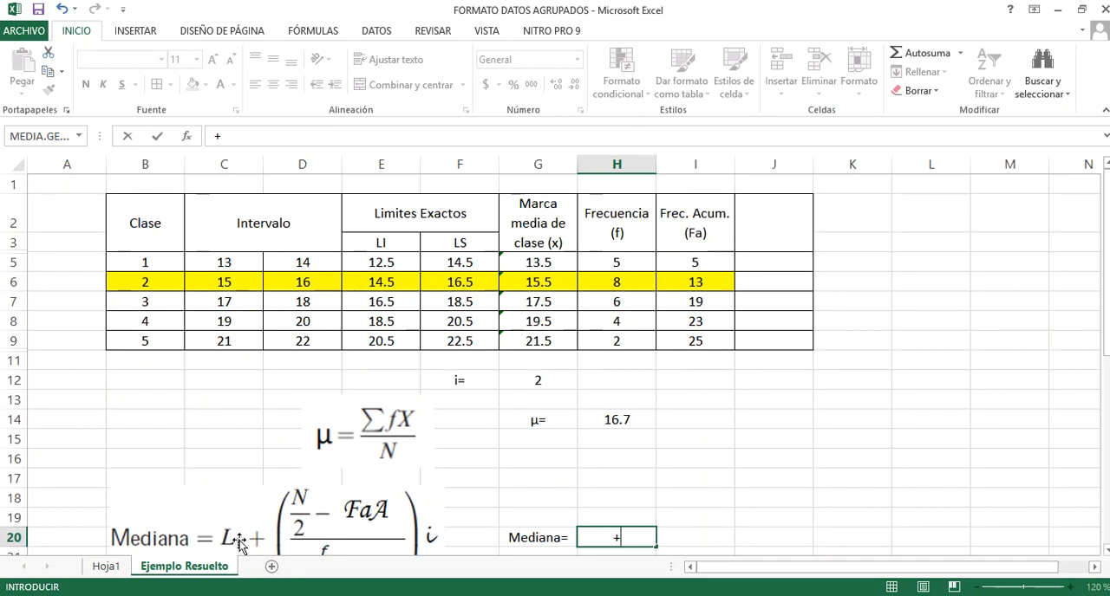
pyautogui.click(369, 280)
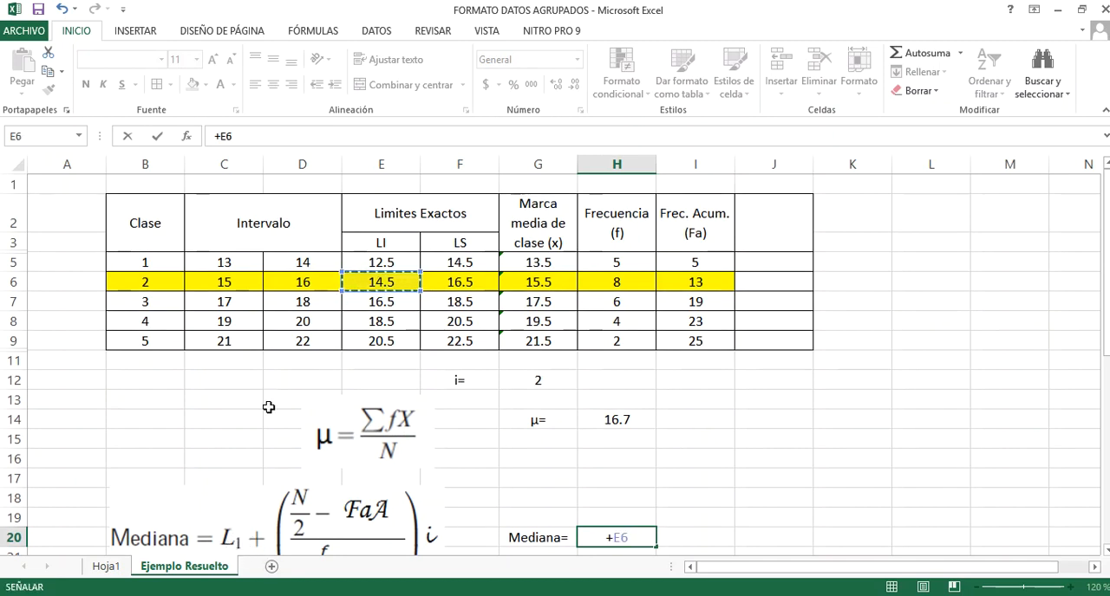
pyautogui.scroll(-1, 260, 412)
pyautogui.write('+(')
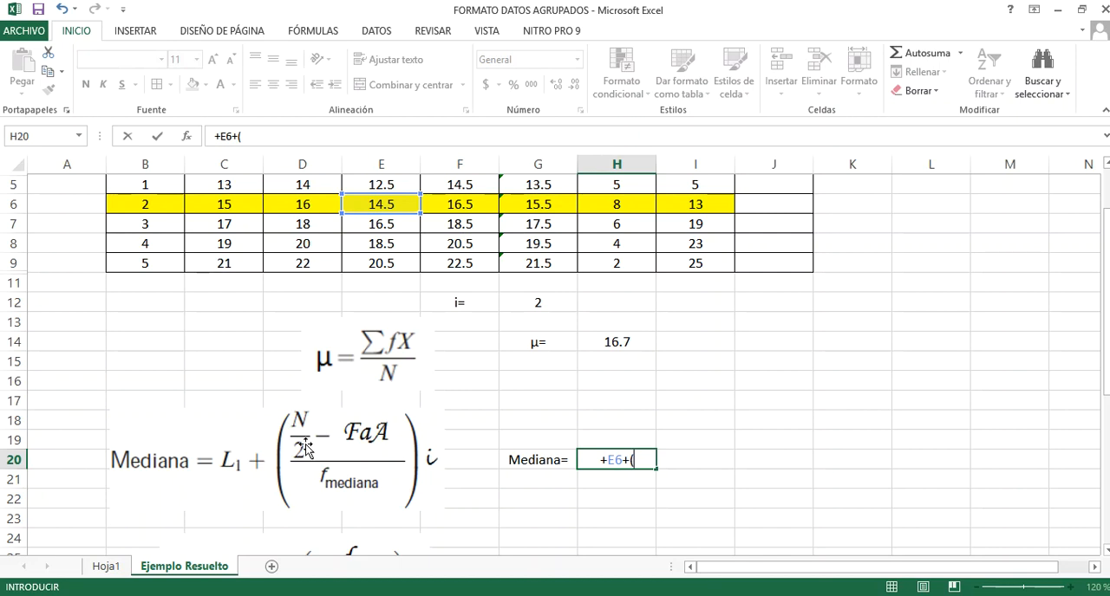
pyautogui.click(696, 270)
pyautogui.write('/2')
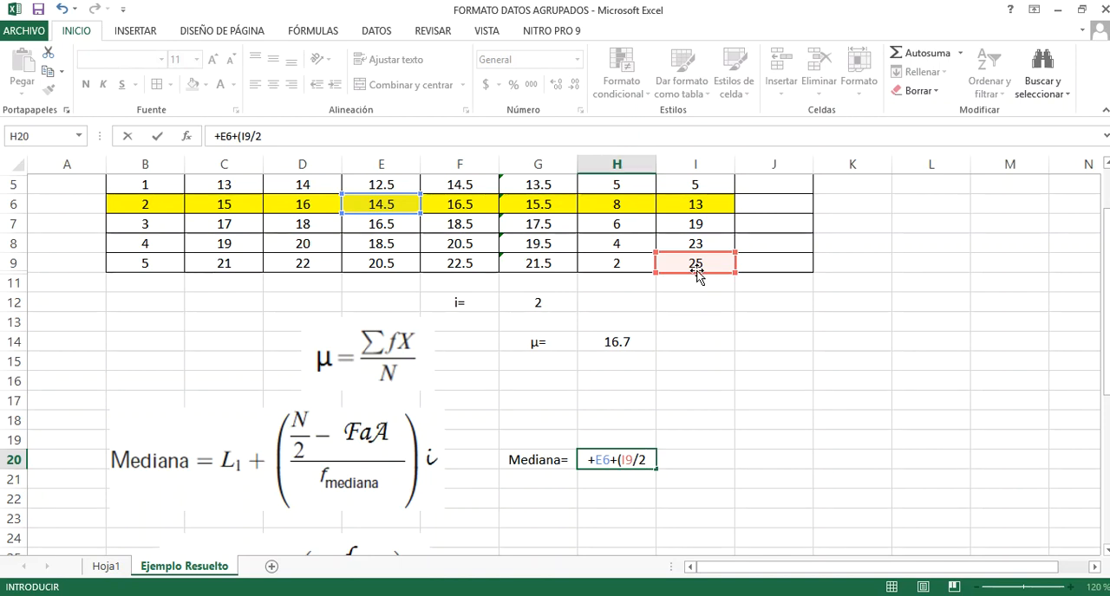
pyautogui.write('-')
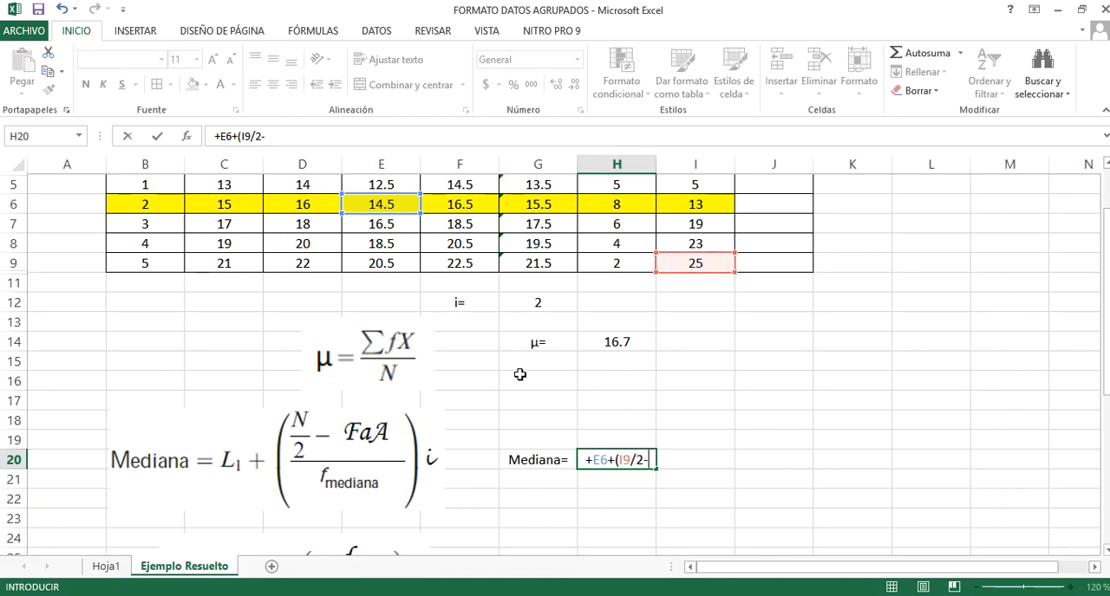
pyautogui.scroll(1, 463, 444)
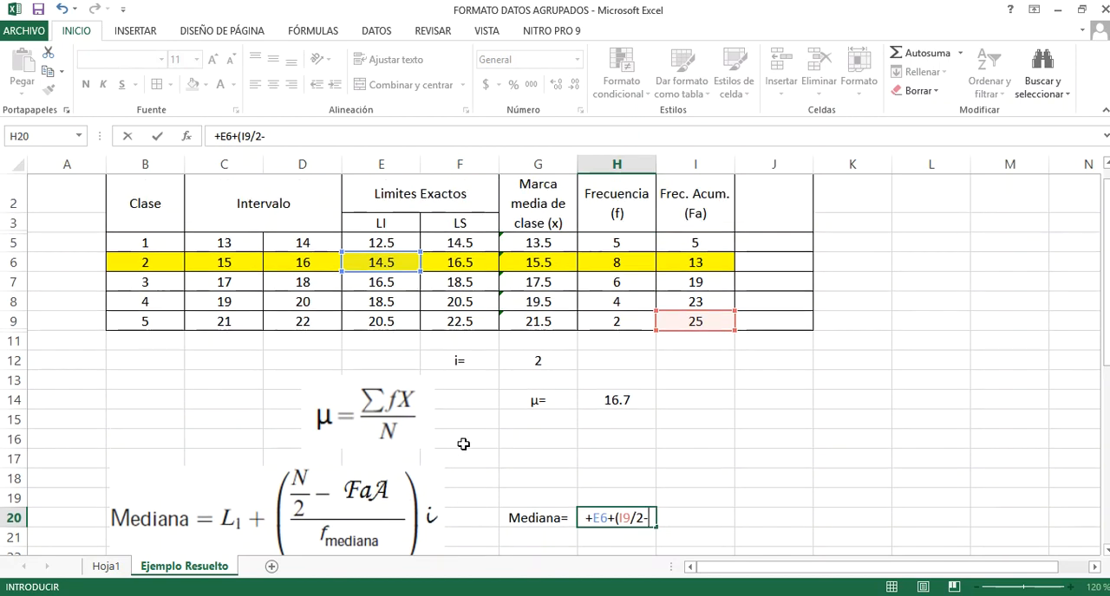
pyautogui.scroll(1, 598, 346)
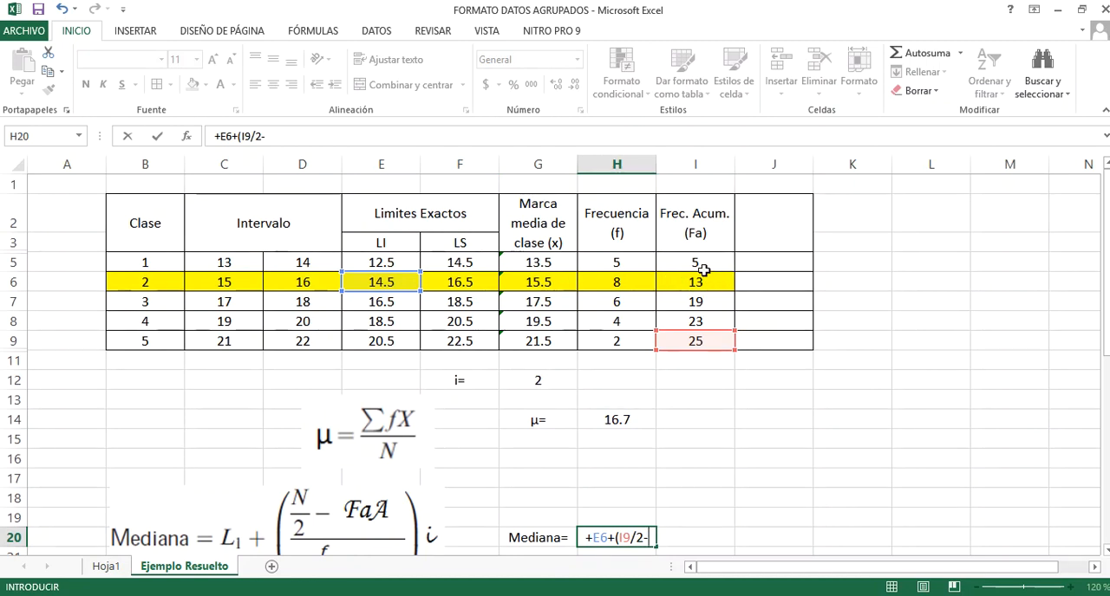
pyautogui.click(700, 262)
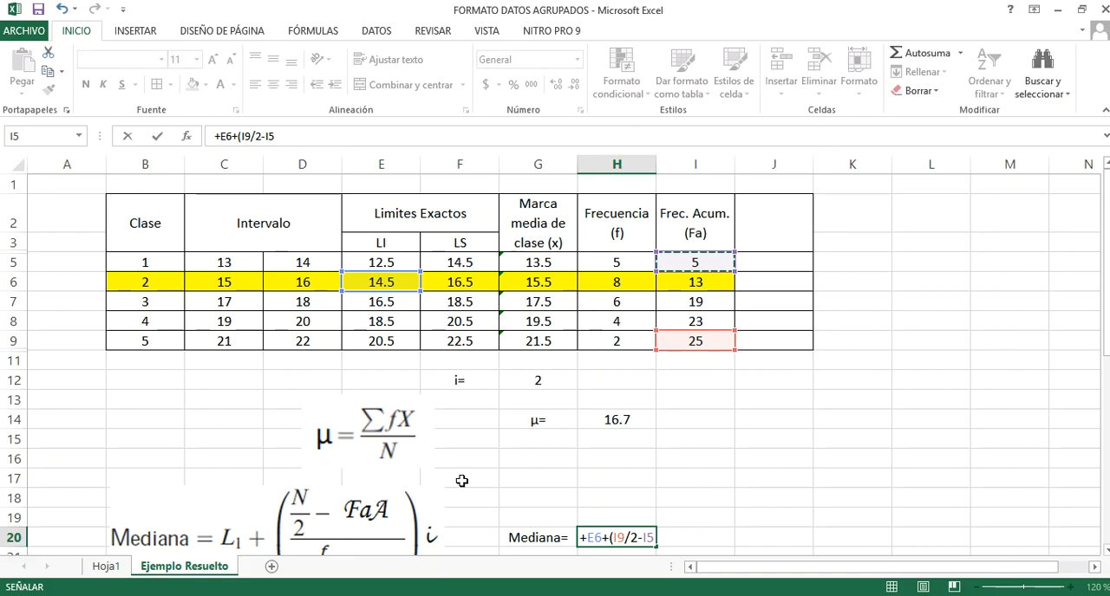
pyautogui.write(')/')
# Complete the median formula in H20 by dividing by the median class frequency H6 and multiplying by the interval G12
pyautogui.scroll(-2, 330, 515)
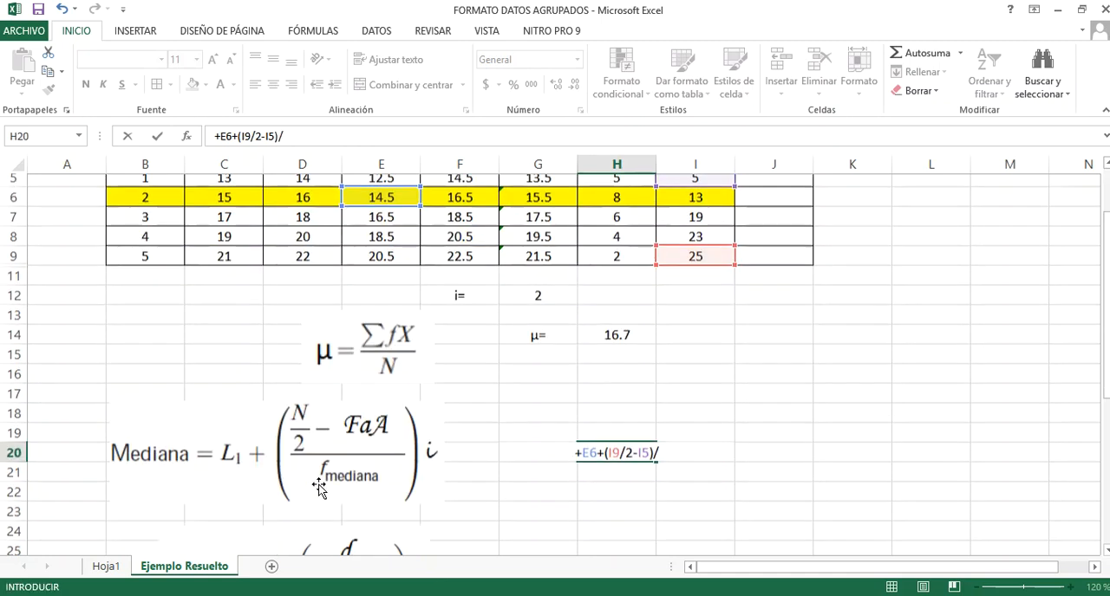
pyautogui.scroll(2, 638, 290)
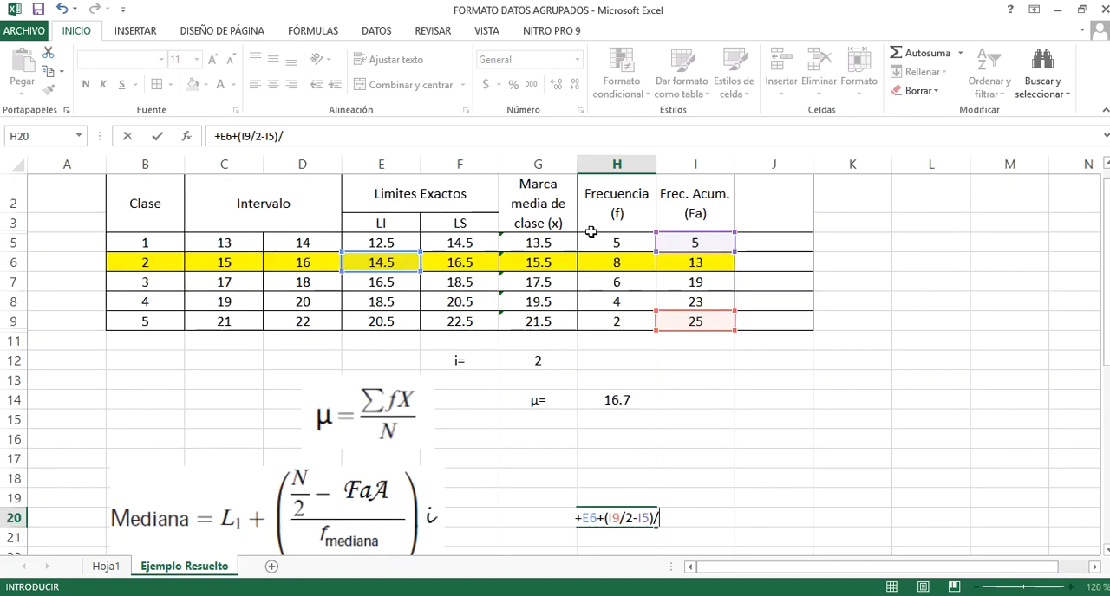
pyautogui.click(619, 260)
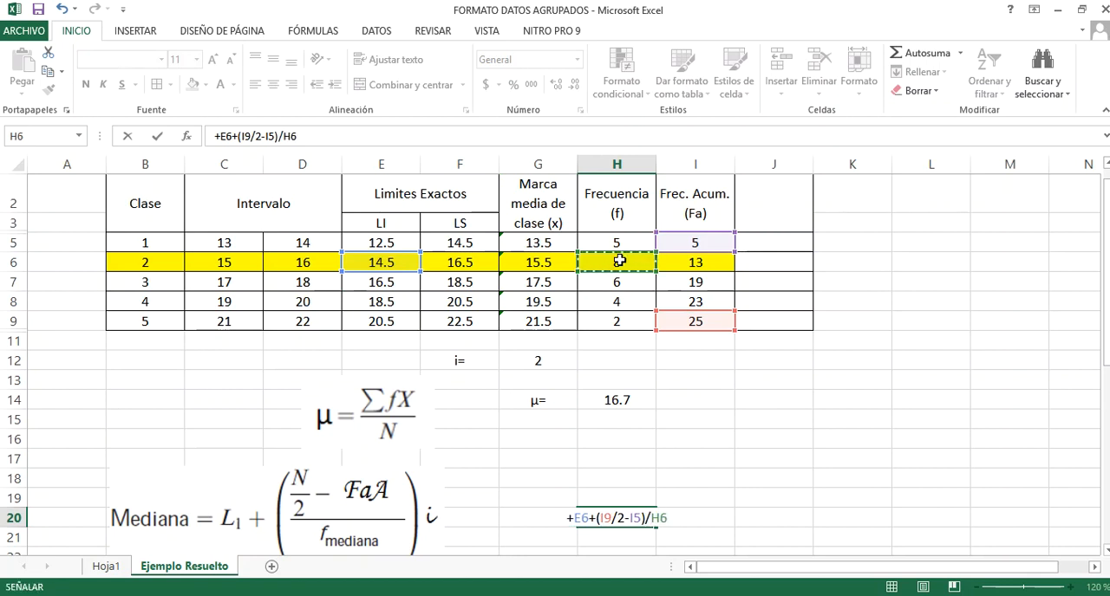
pyautogui.scroll(-2, 619, 260)
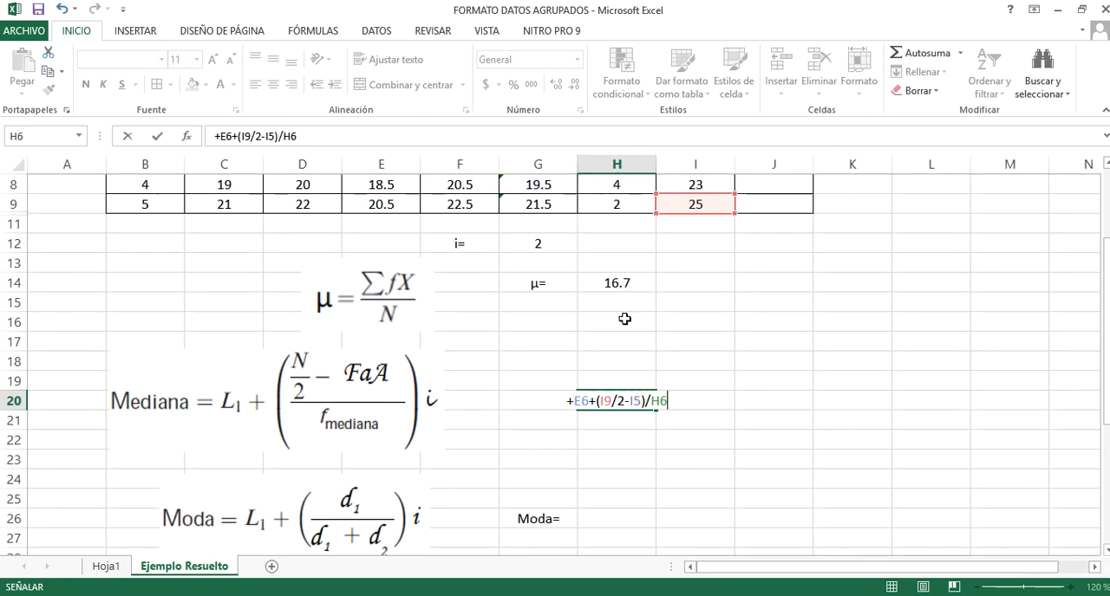
pyautogui.write('*')
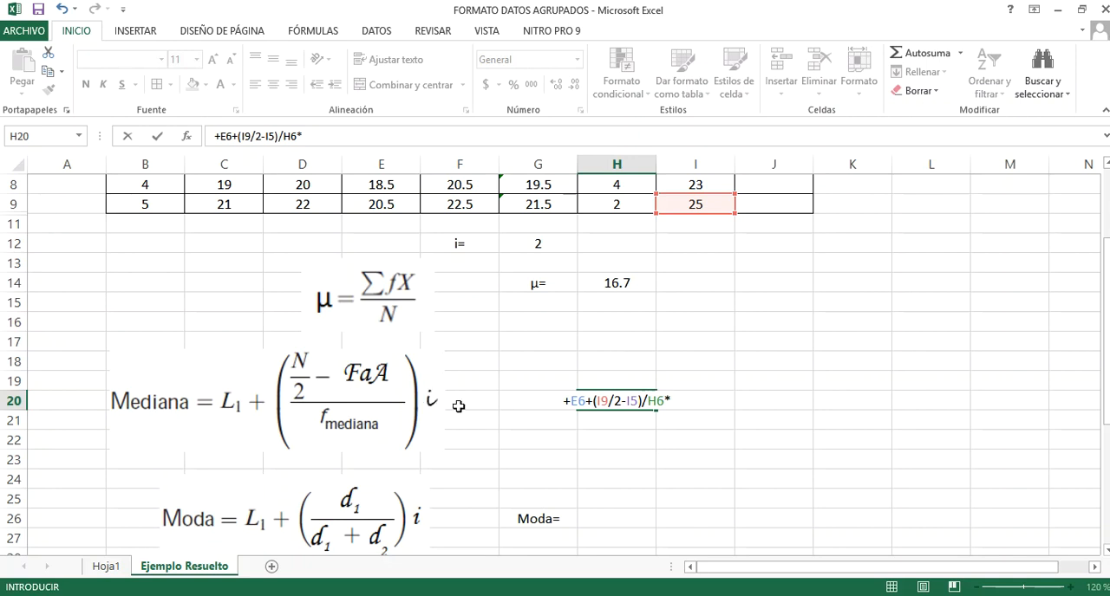
pyautogui.click(557, 247)
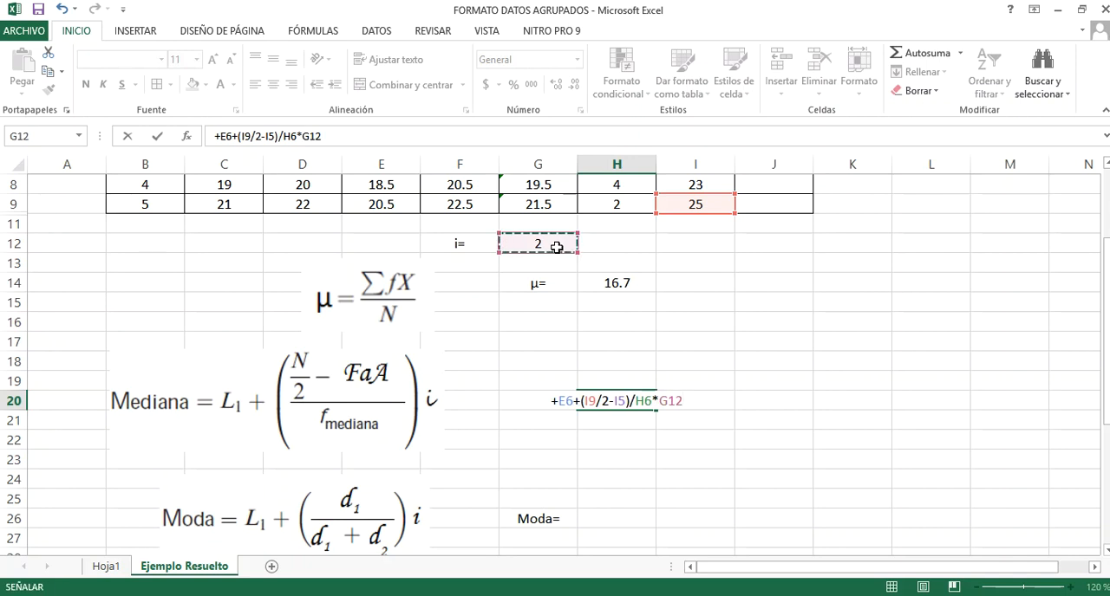
pyautogui.press('Return')
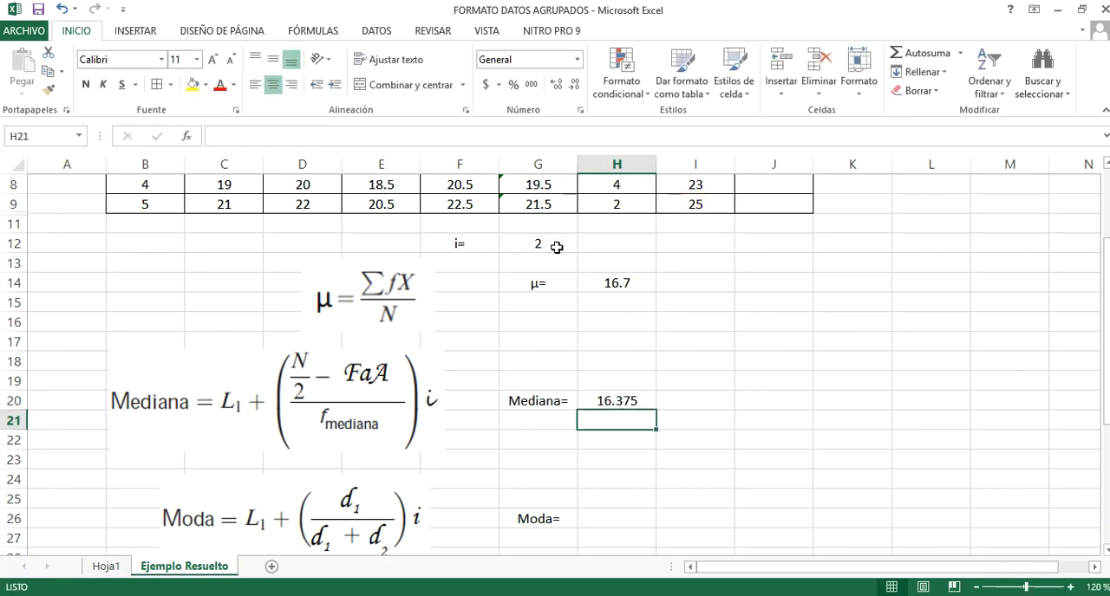
pyautogui.click(637, 394)
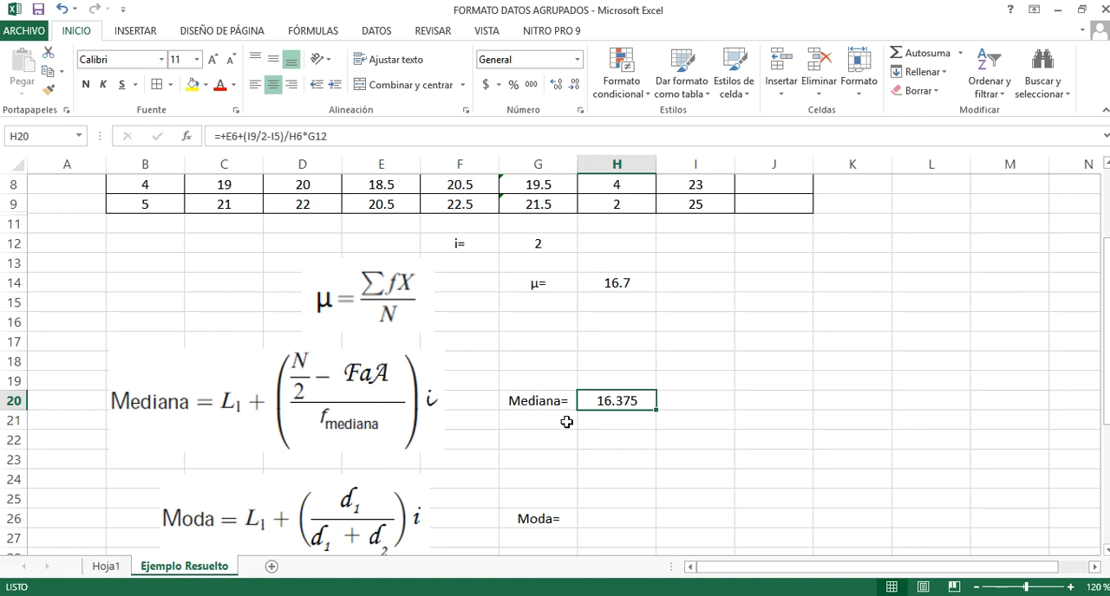
# Locate the modal class by its highest frequency for the mode calculation and fill its row, B6 to I6, with light blue
pyautogui.scroll(-1, 566, 422)
pyautogui.click(609, 481)
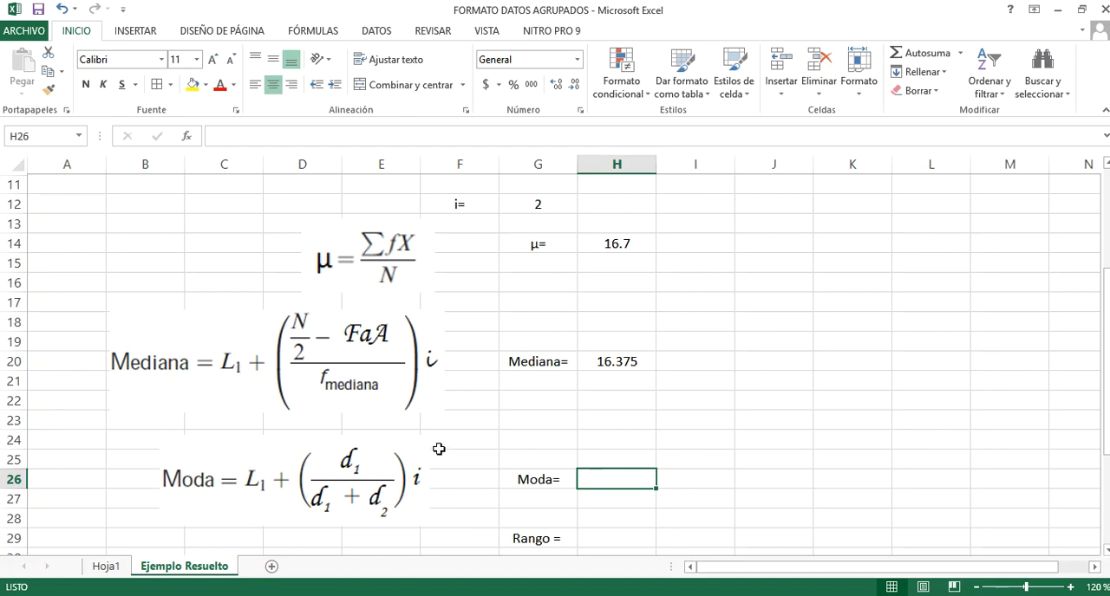
pyautogui.scroll(4, 436, 448)
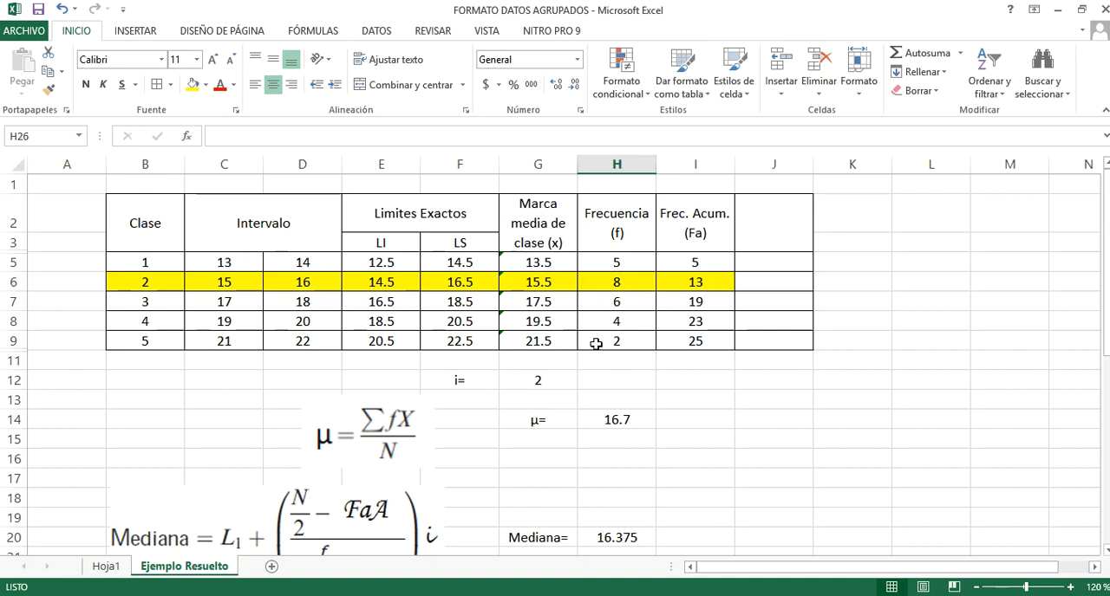
pyautogui.click(611, 288)
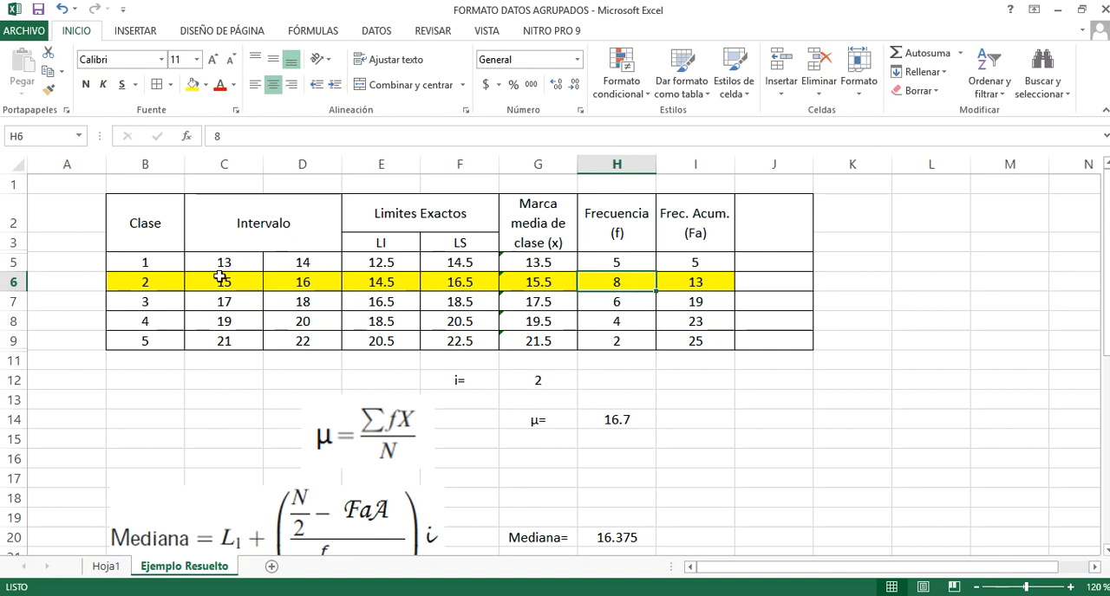
pyautogui.moveTo(143, 282); pyautogui.dragTo(684, 280)
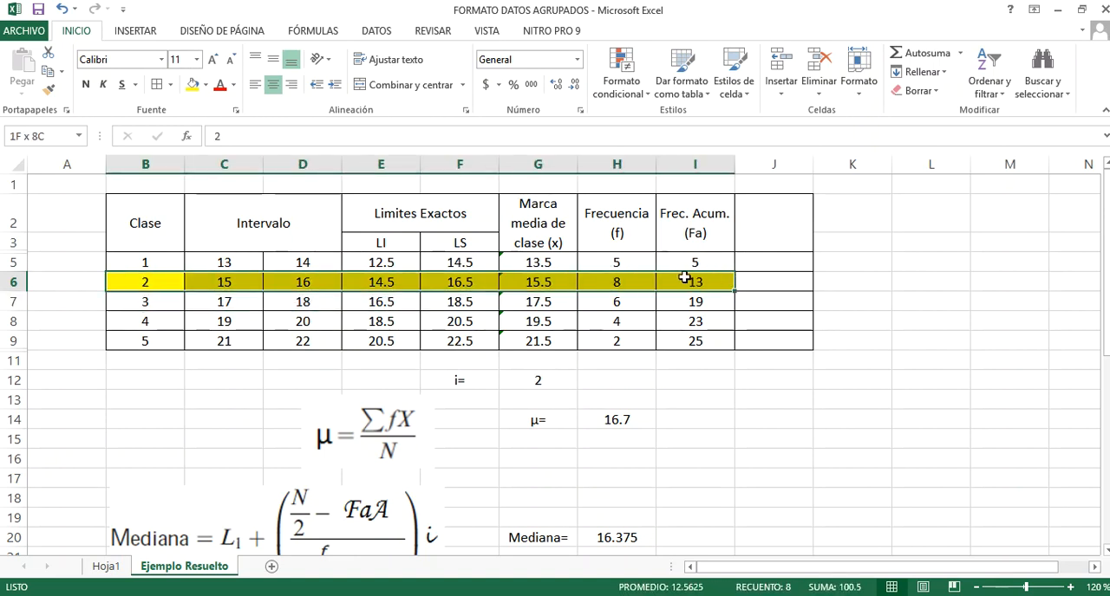
pyautogui.click(205, 85)
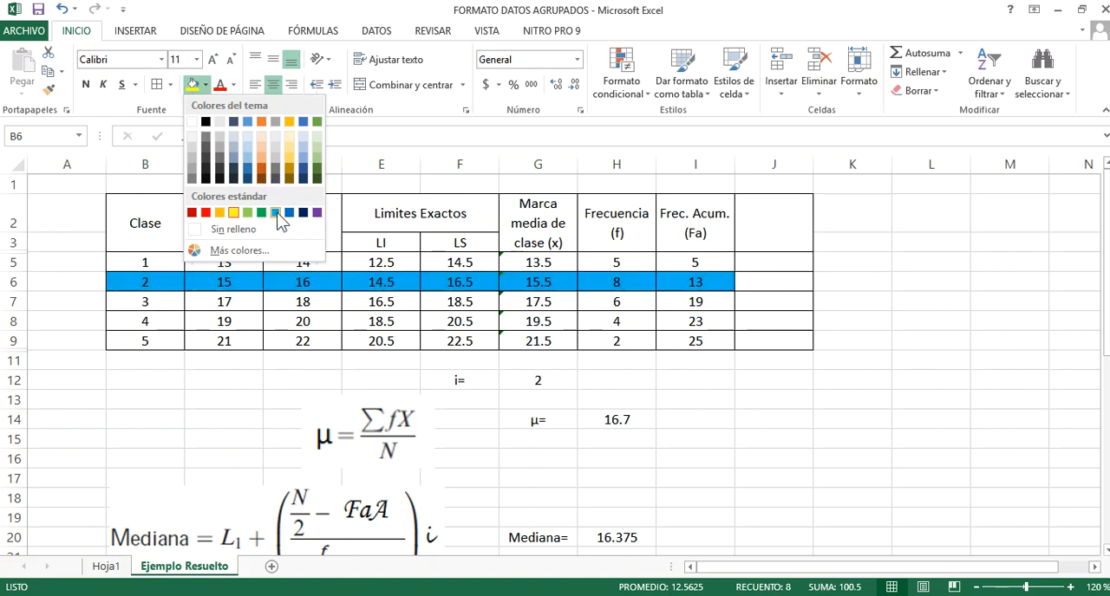
pyautogui.click(276, 213)
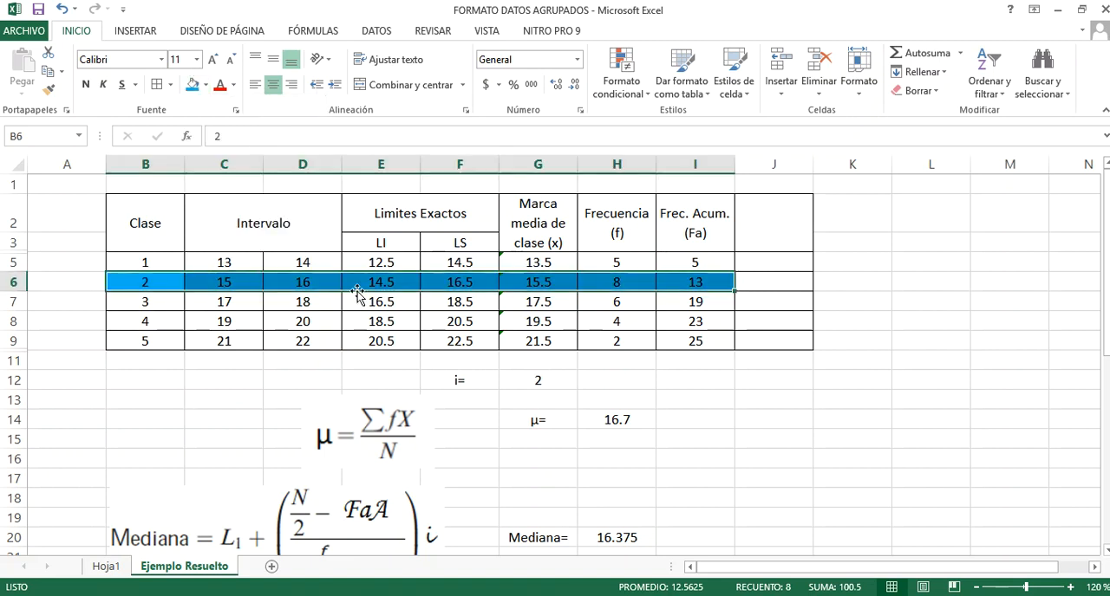
pyautogui.click(676, 383)
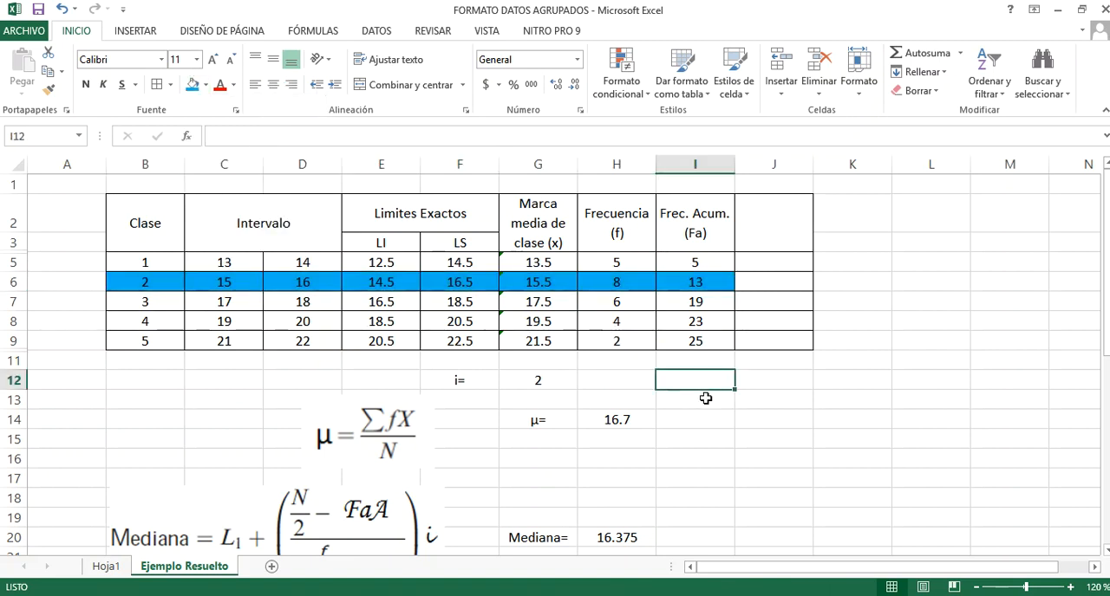
# Enter the labels d1= in B14 and d2= in B15 and centre both cells
pyautogui.scroll(-1, 706, 398)
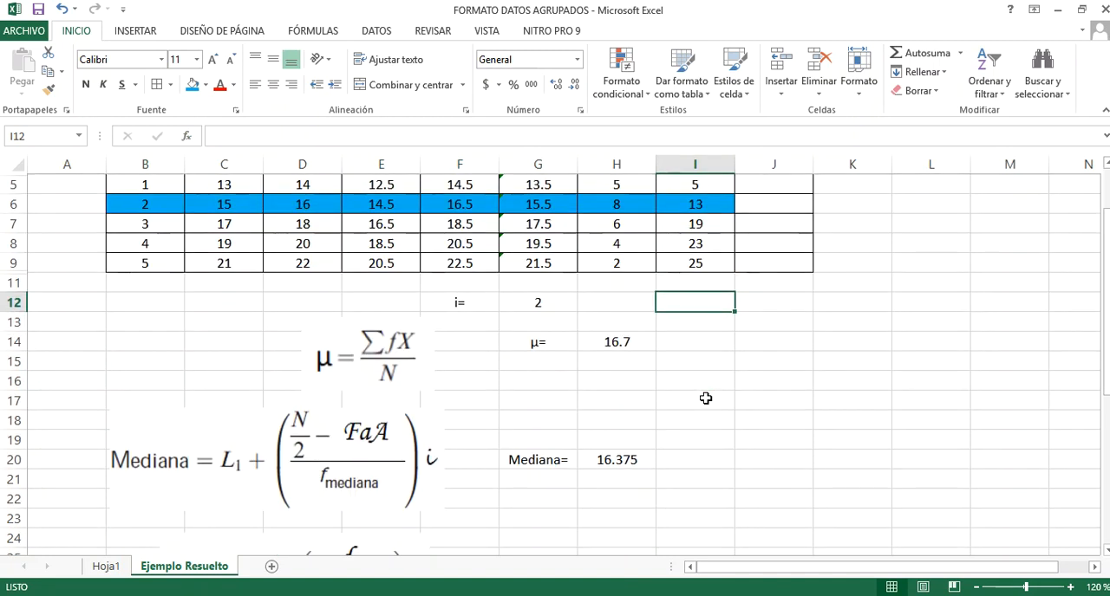
pyautogui.click(131, 337)
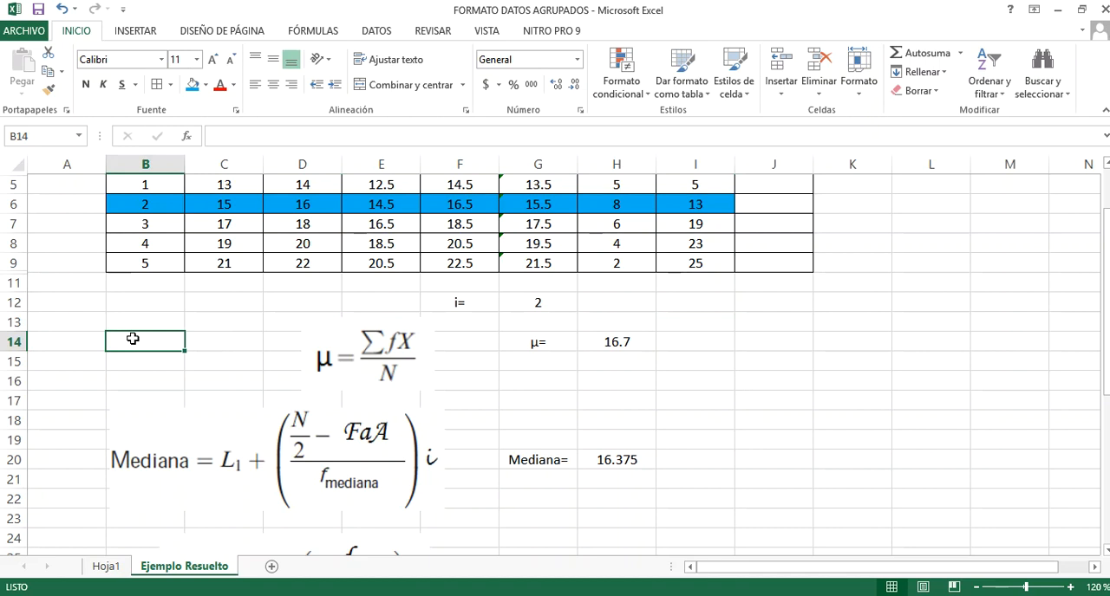
pyautogui.write('d1?')
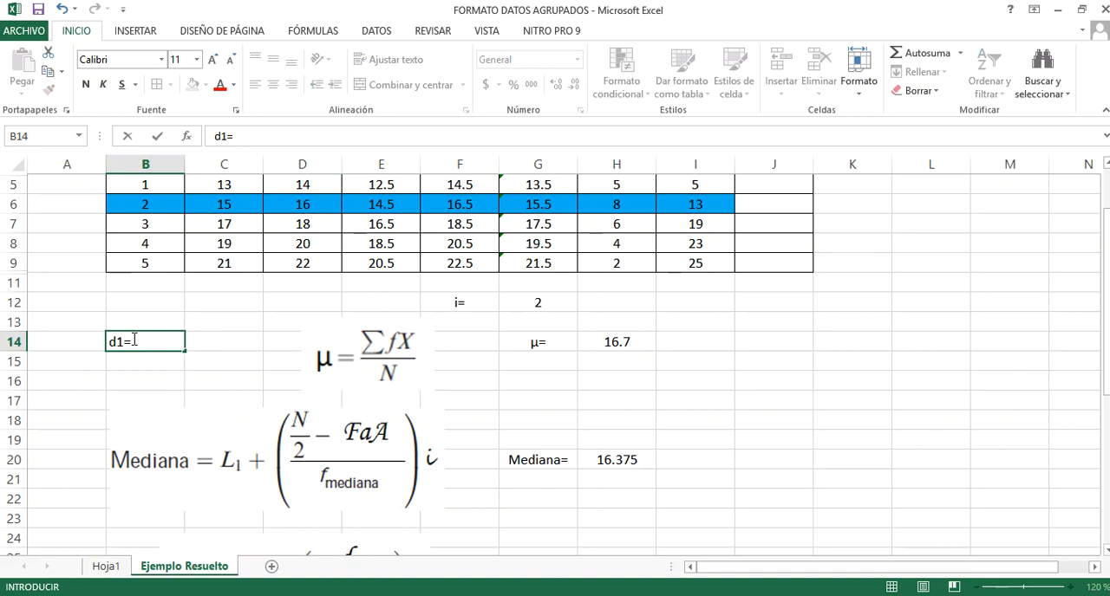
pyautogui.press('Return')
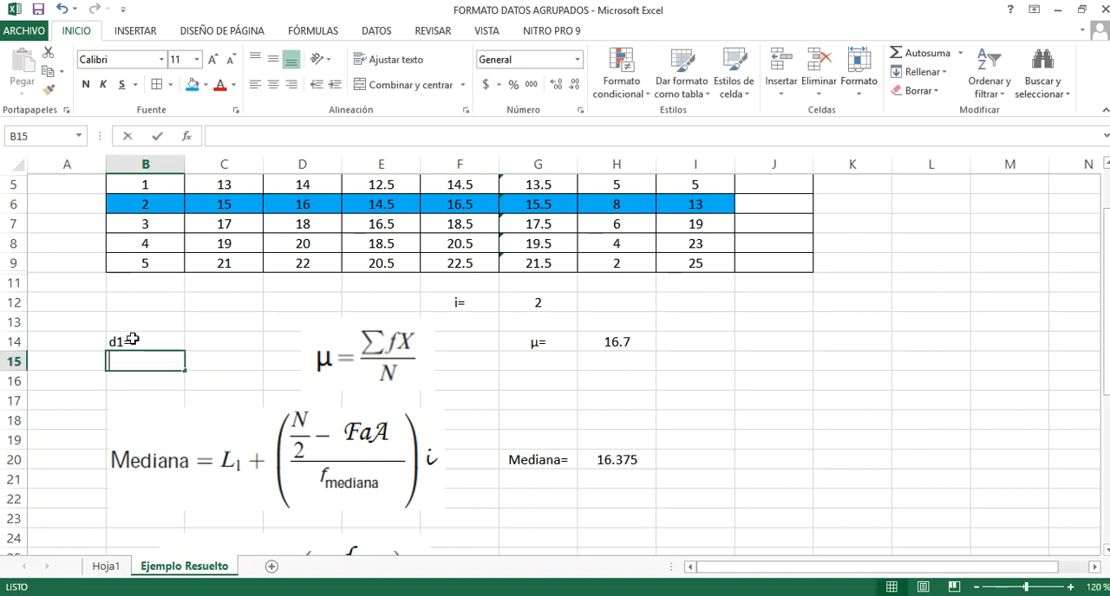
pyautogui.write('d2=')
pyautogui.press('Return')
pyautogui.moveTo(132, 340); pyautogui.dragTo(148, 363)
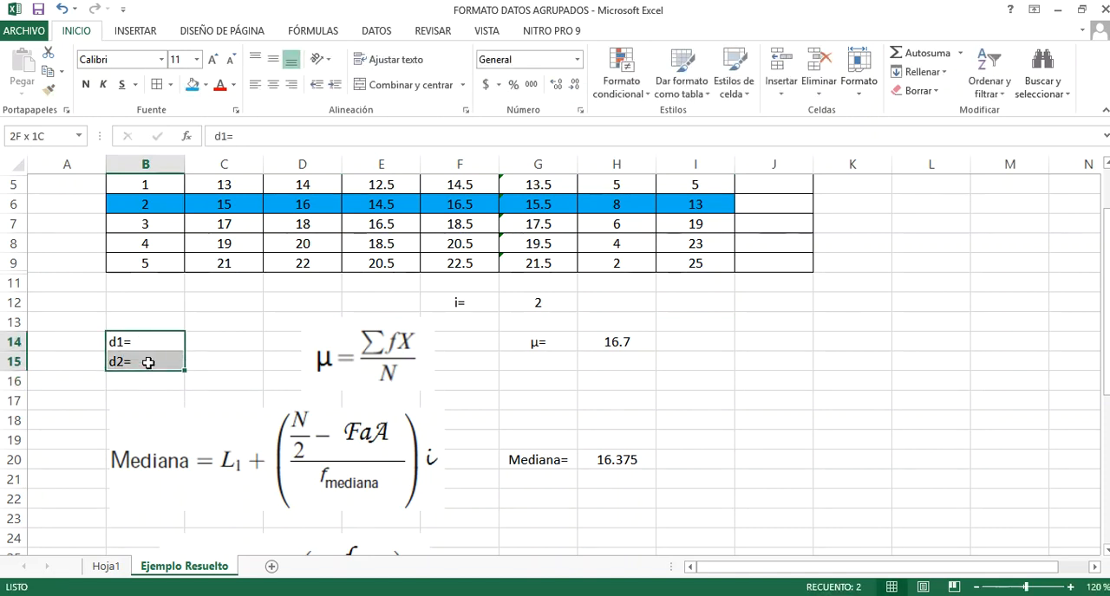
pyautogui.click(291, 84)
# Calculate d1 in C14 by subtracting the previous class's frequency from the modal class frequency: +H6-H5
pyautogui.click(219, 344)
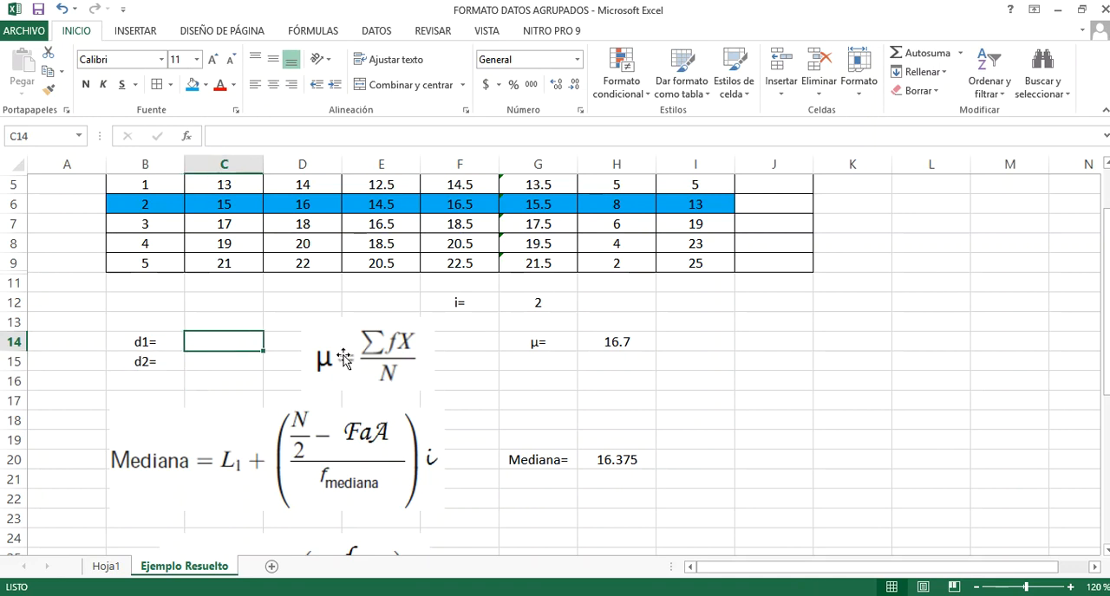
pyautogui.scroll(-1, 563, 353)
pyautogui.scroll(3, 537, 354)
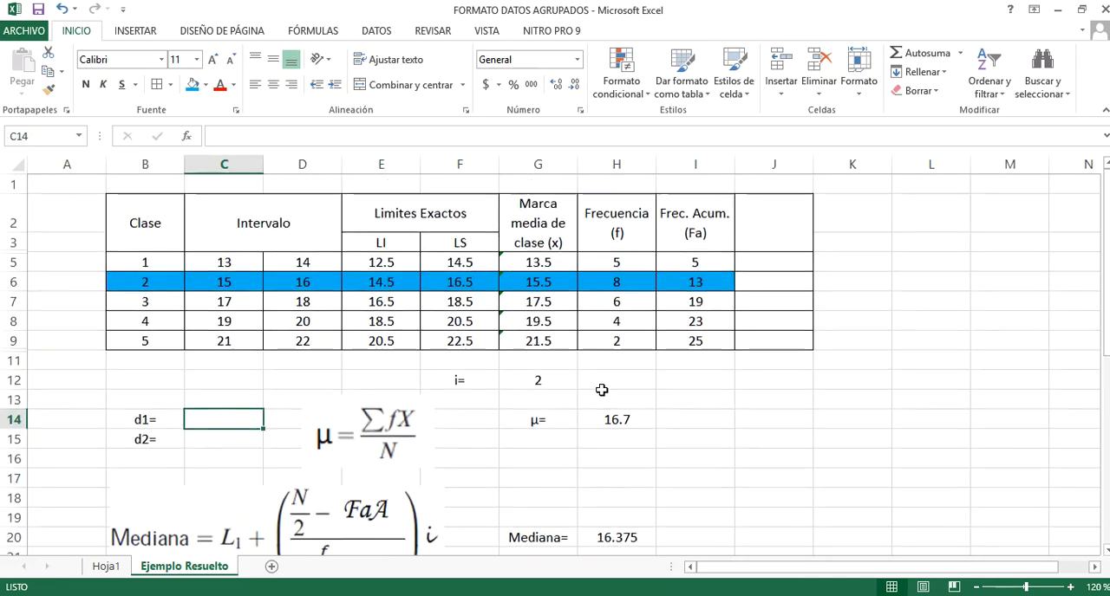
pyautogui.write('+')
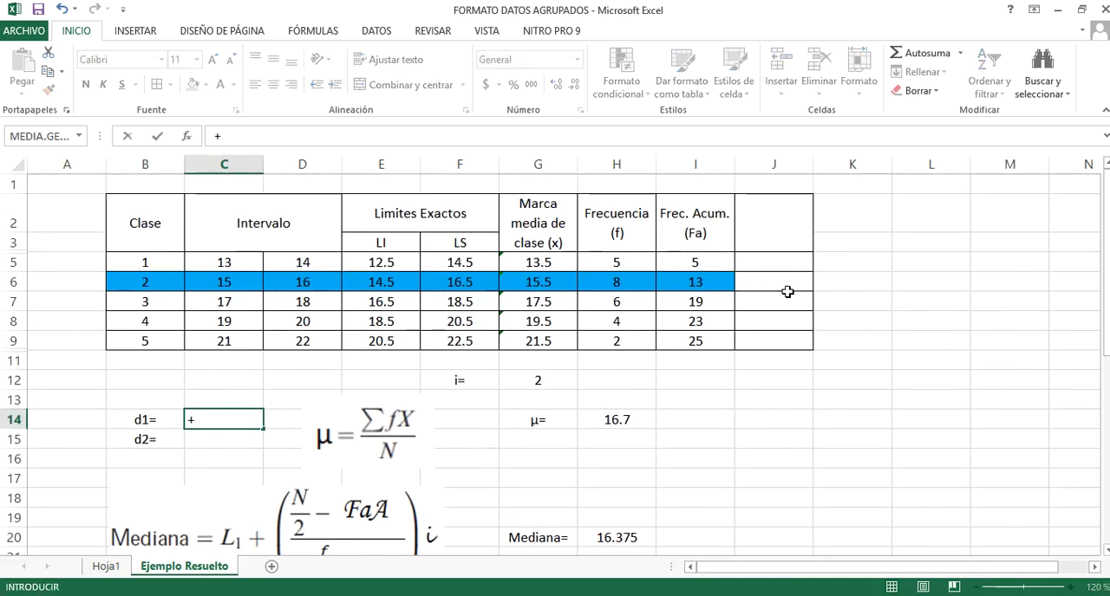
pyautogui.click(619, 284)
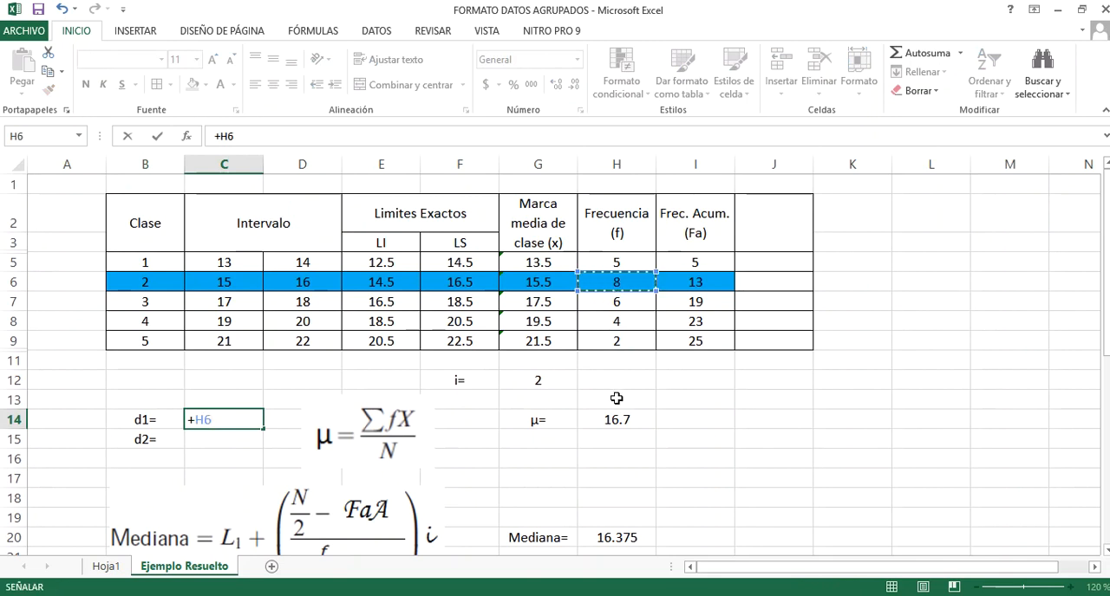
pyautogui.write('-')
pyautogui.click(636, 263)
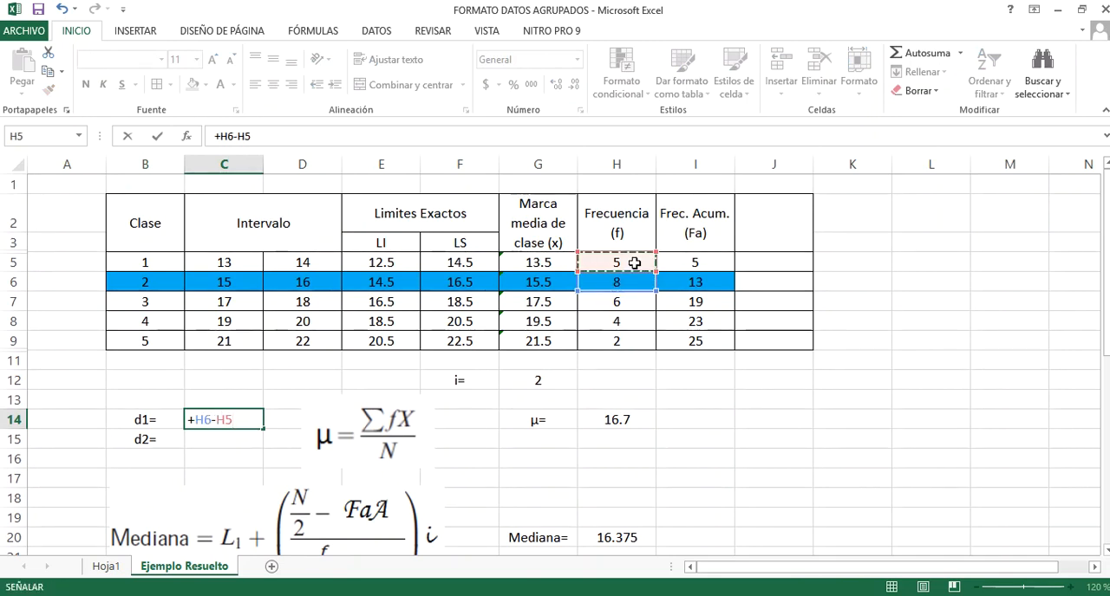
pyautogui.press('Return')
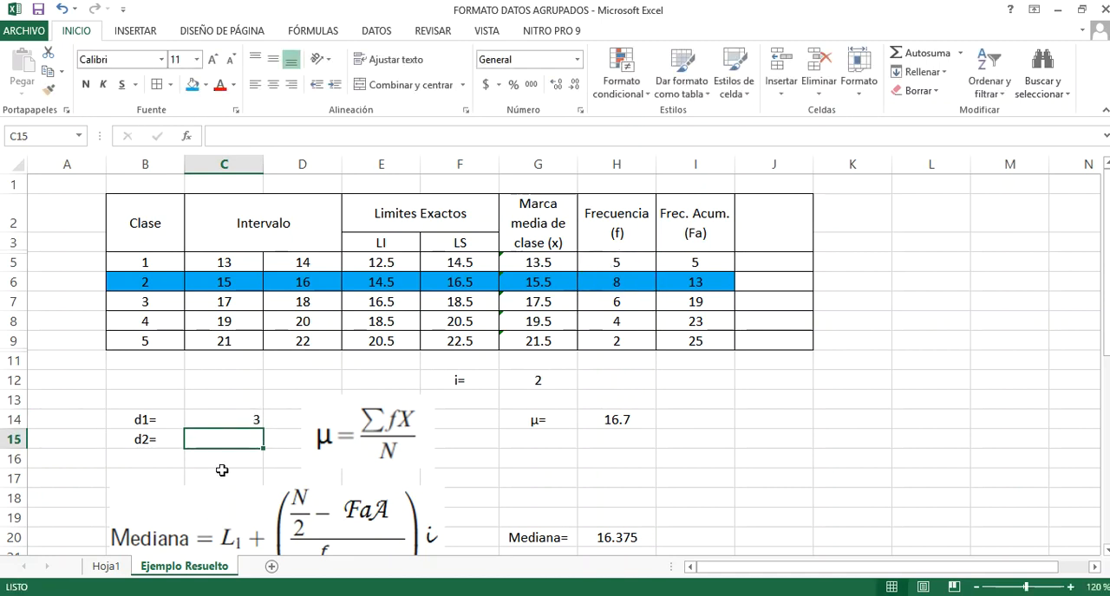
# Calculate d2 in C15 with +H6-H7, the modal frequency minus the following class's frequency, and centre C14 and C15
pyautogui.write('+')
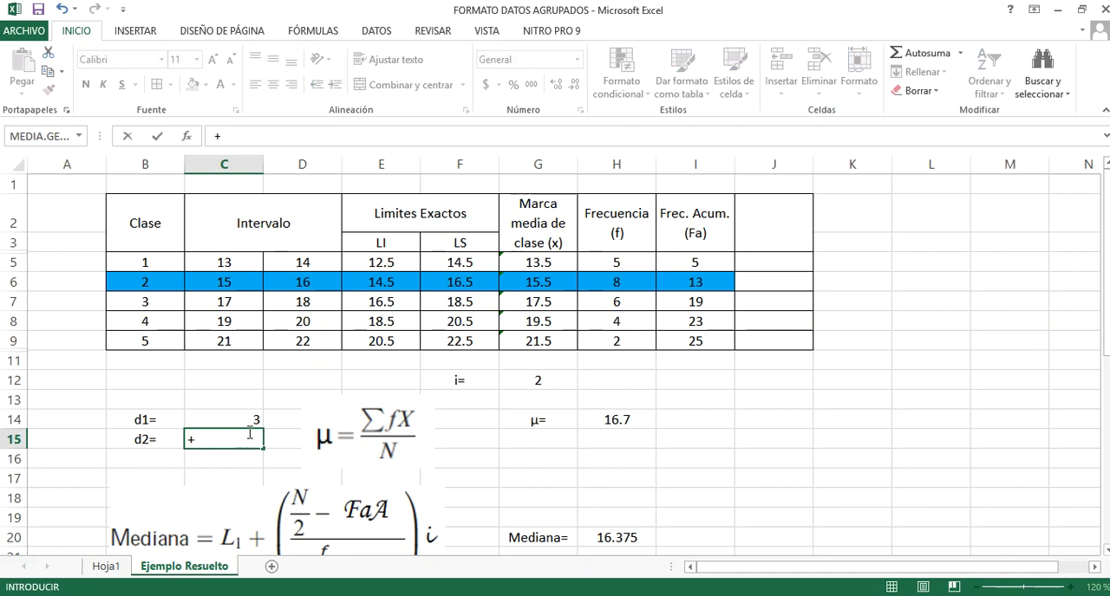
pyautogui.click(605, 281)
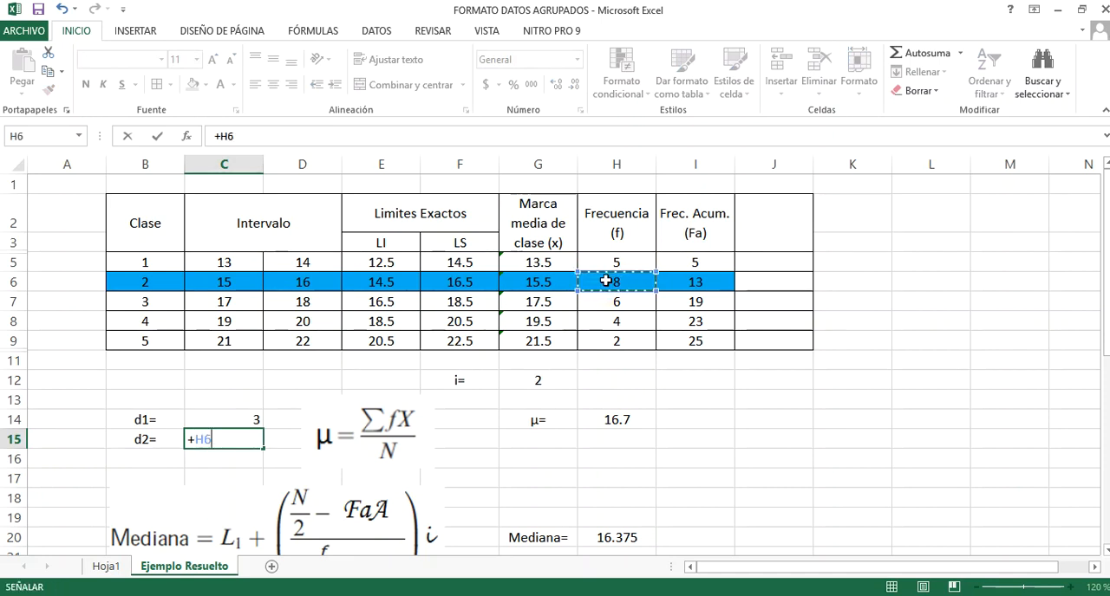
pyautogui.write('-')
pyautogui.click(613, 301)
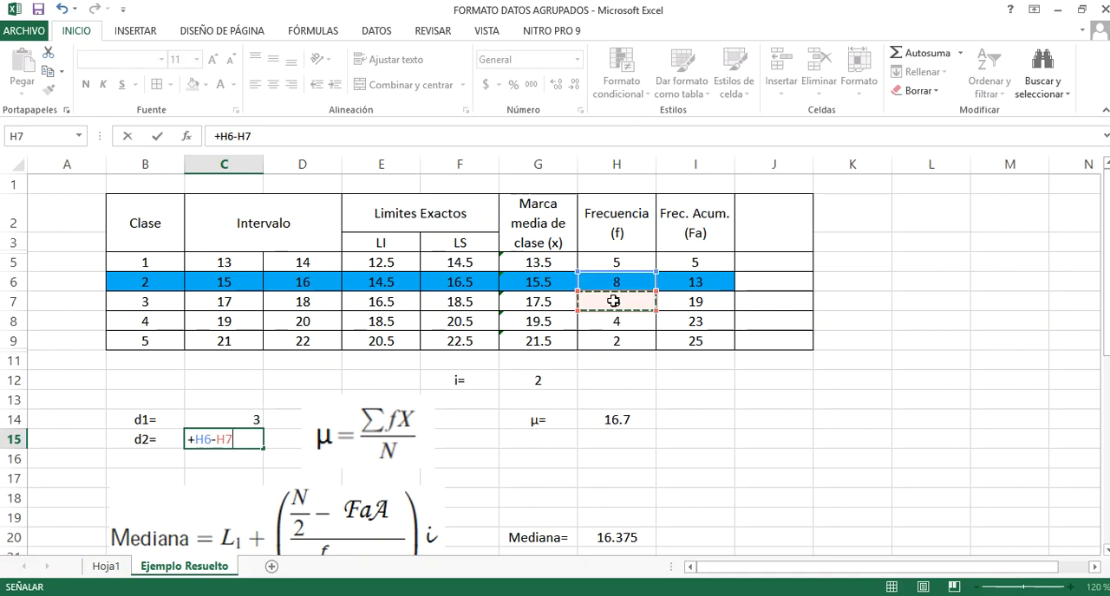
pyautogui.press('Return')
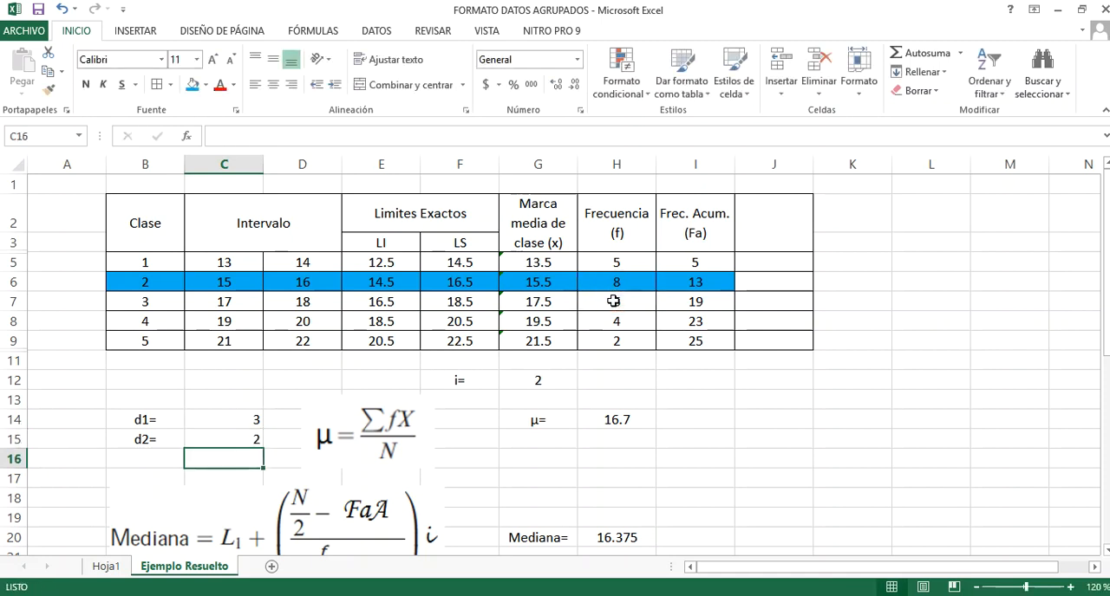
pyautogui.moveTo(217, 421); pyautogui.dragTo(225, 440)
pyautogui.click(273, 84)
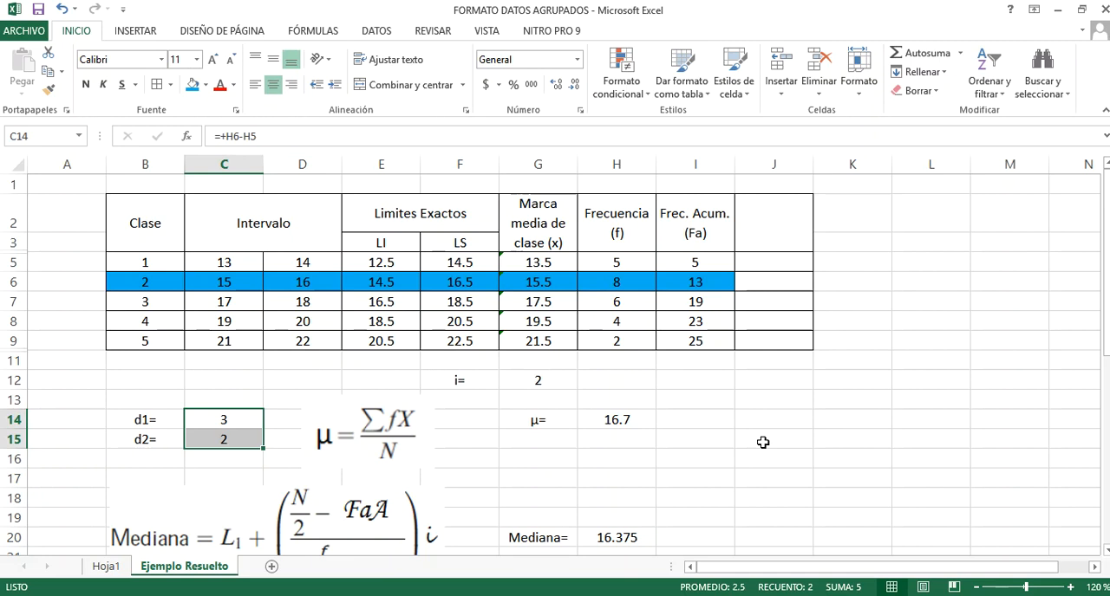
# Try a frequency of 8 for class 3 in H7 and undo the change
pyautogui.click(621, 299)
pyautogui.write('8')
pyautogui.press('Return')
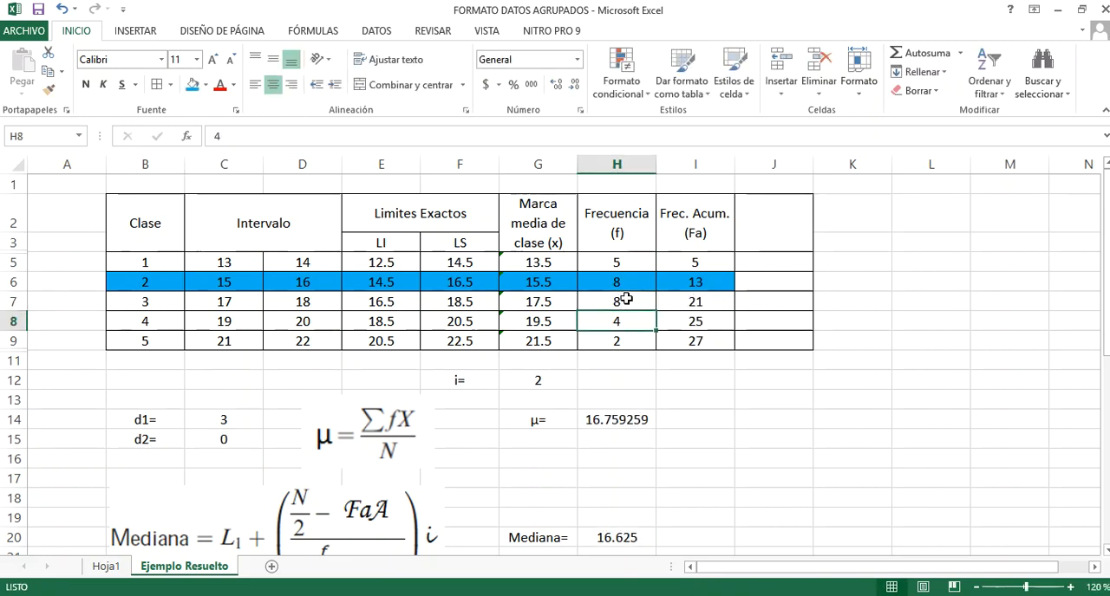
pyautogui.hotkey('ctrl', 'z')
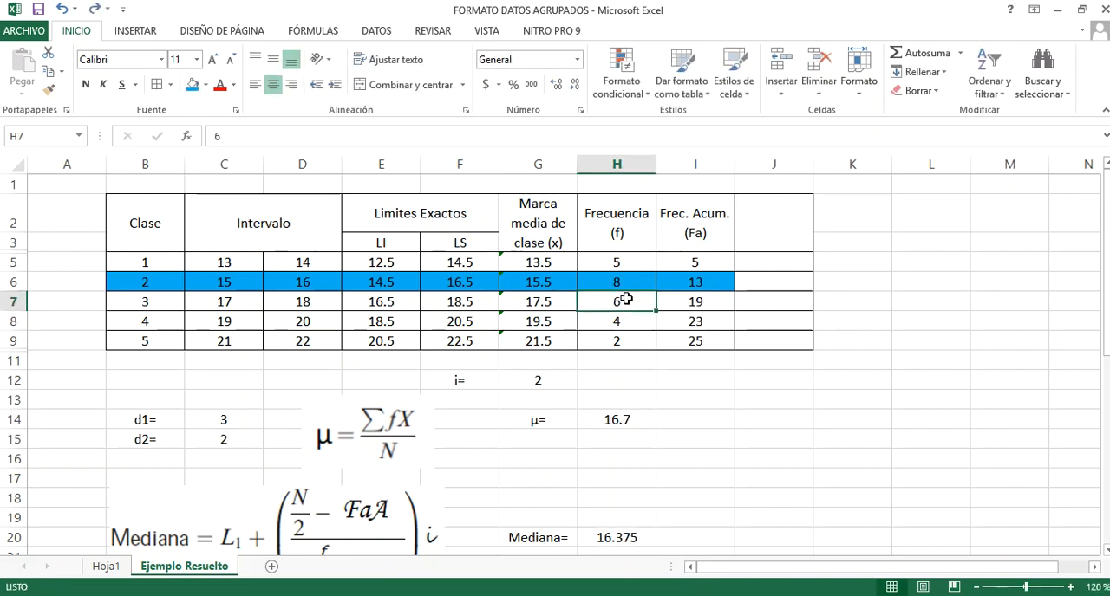
# Review the d1 and d2 cells, C14 and C15, against the frequency table and the Moda formula
pyautogui.click(699, 414)
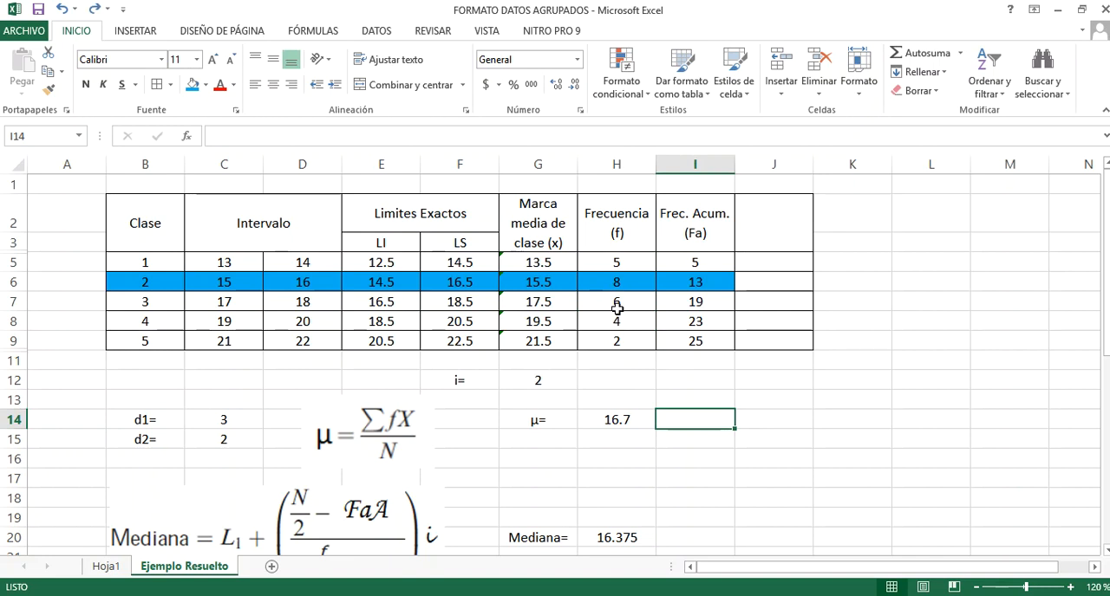
pyautogui.scroll(-2, 486, 338)
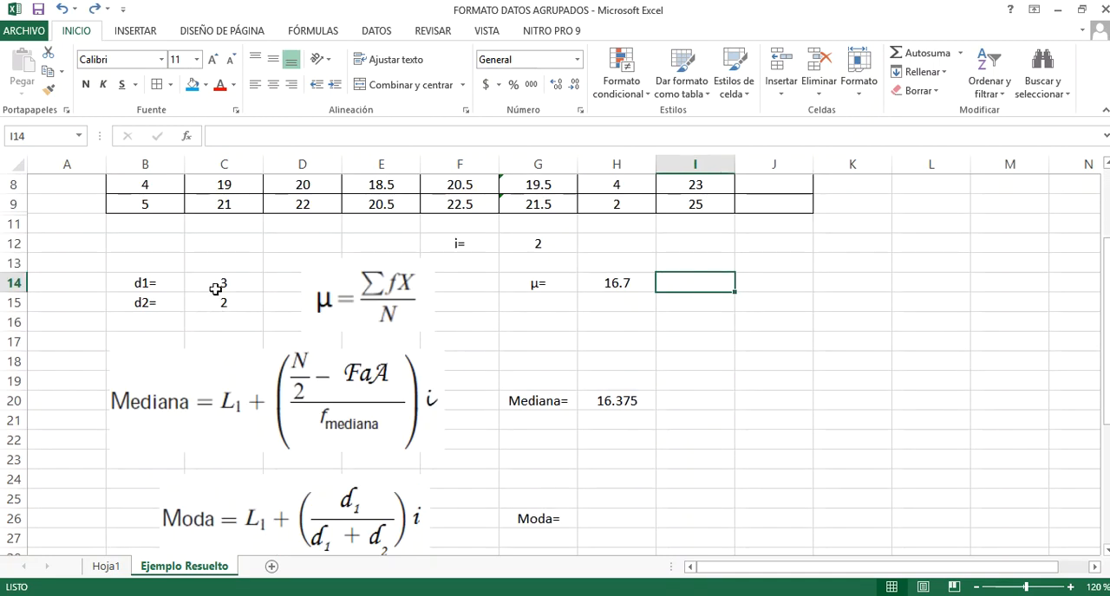
pyautogui.click(217, 288)
pyautogui.click(217, 302)
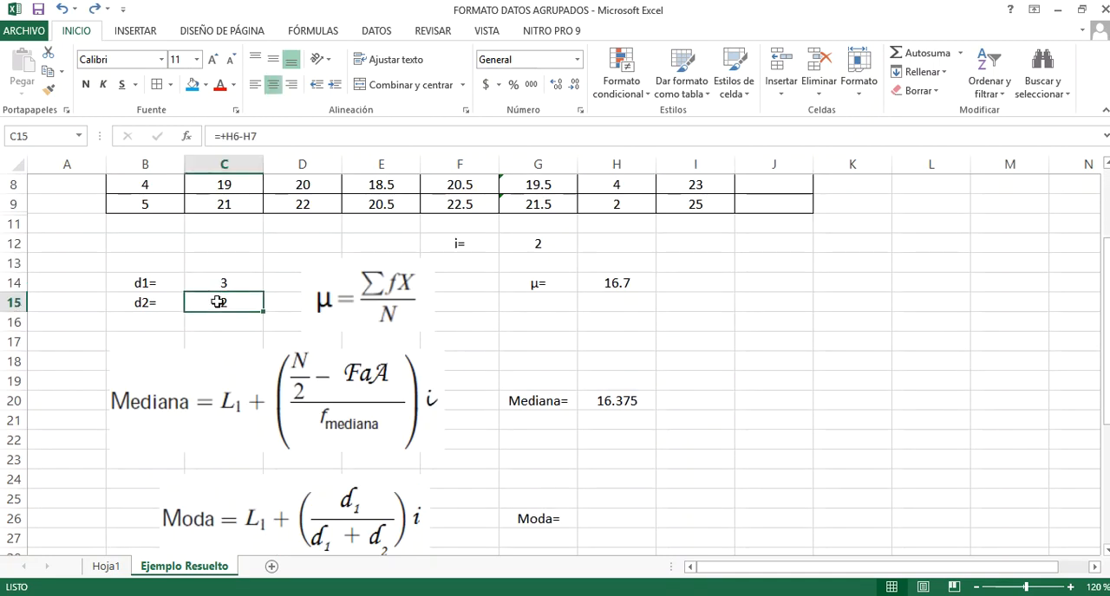
pyautogui.scroll(2, 227, 290)
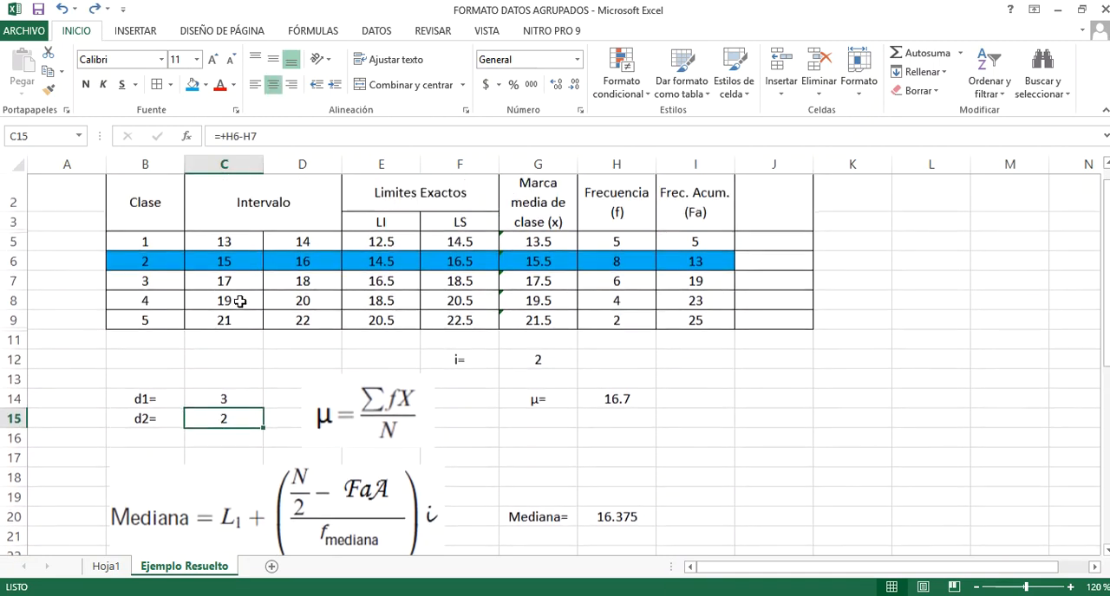
pyautogui.scroll(-1, 840, 463)
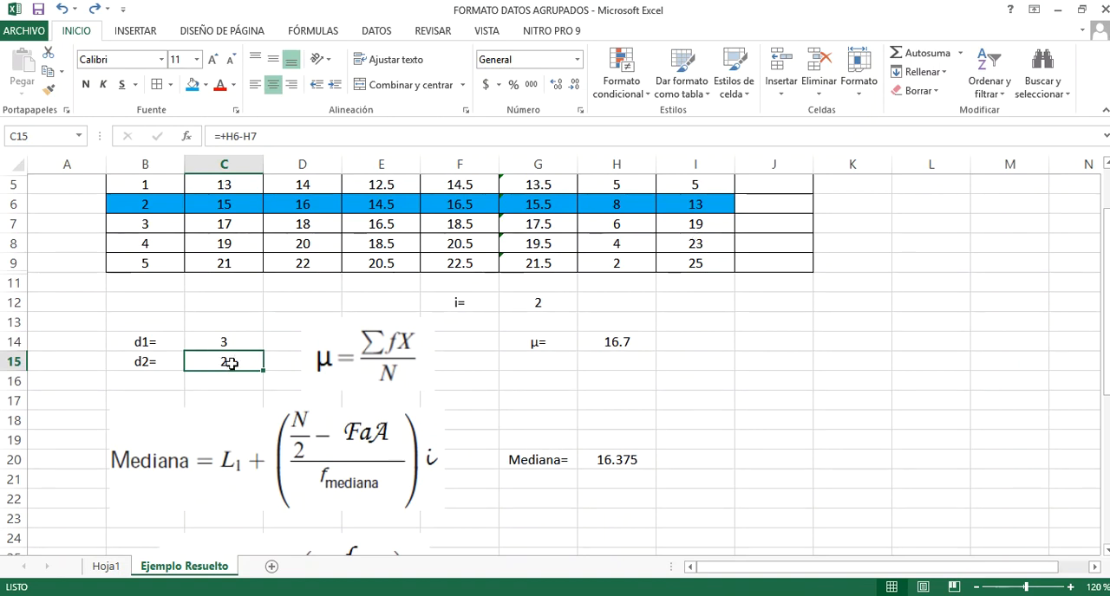
pyautogui.scroll(-2, 232, 364)
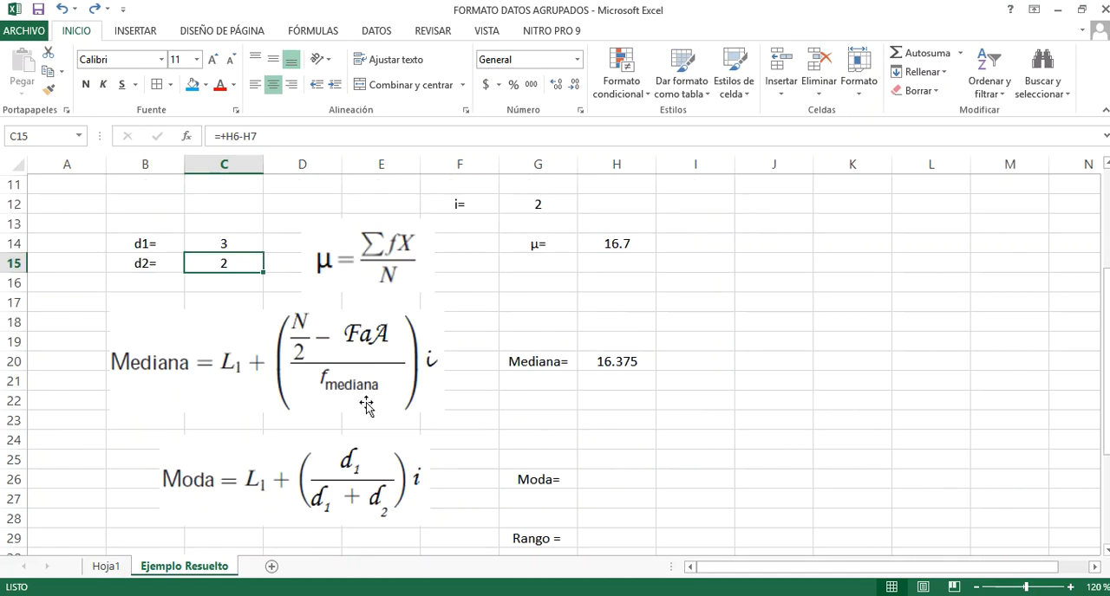
# Start the mode formula in H26 with the modal class's lower exact limit followed by a plus sign: +E6+
pyautogui.click(643, 471)
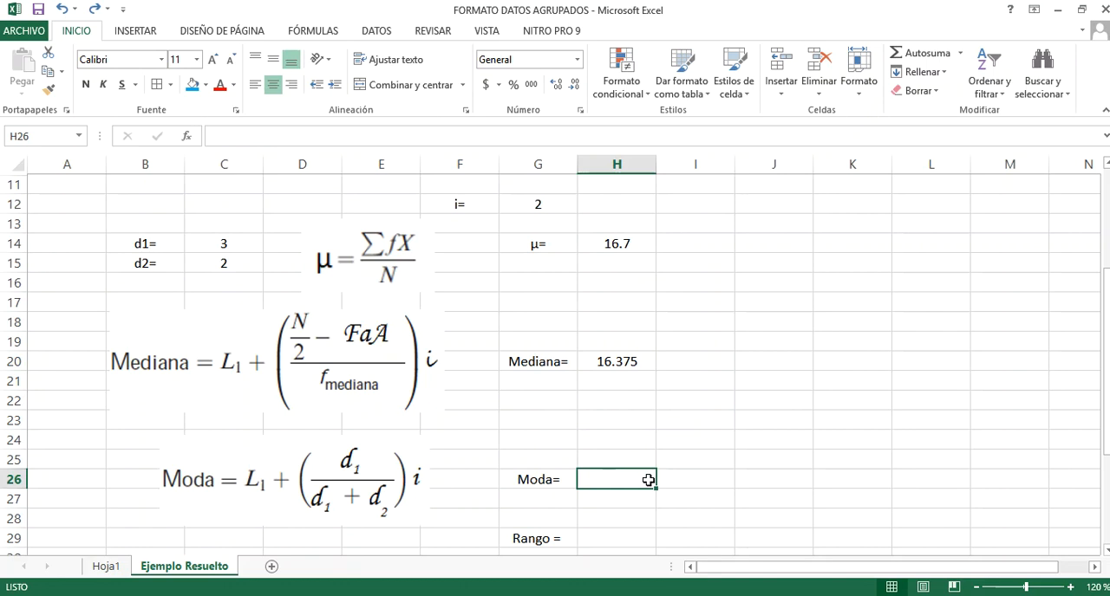
pyautogui.write('+')
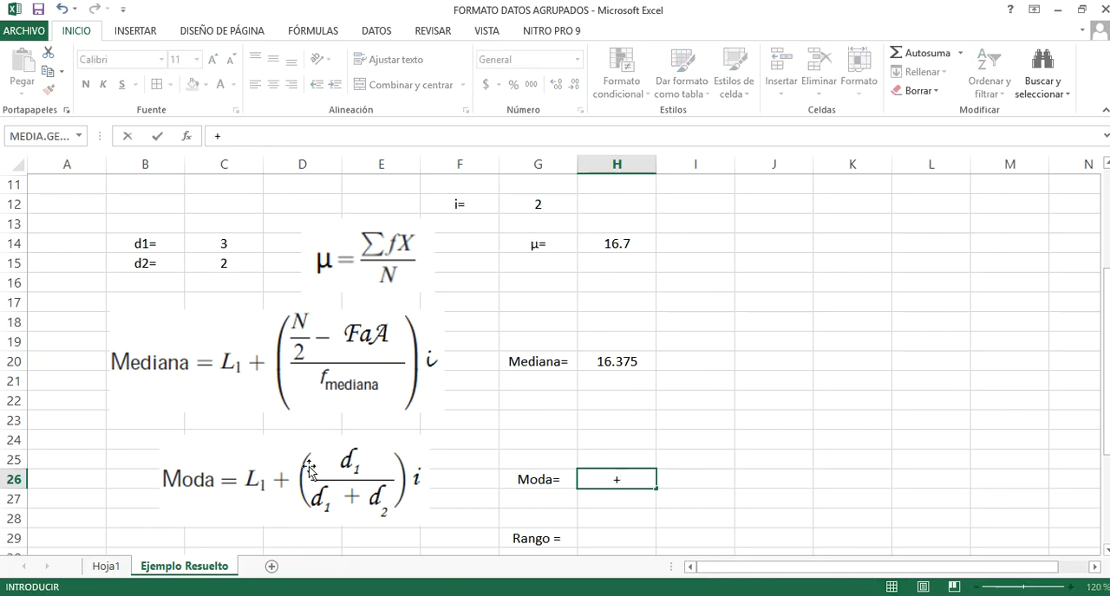
pyautogui.scroll(1, 732, 241)
pyautogui.scroll(2, 730, 240)
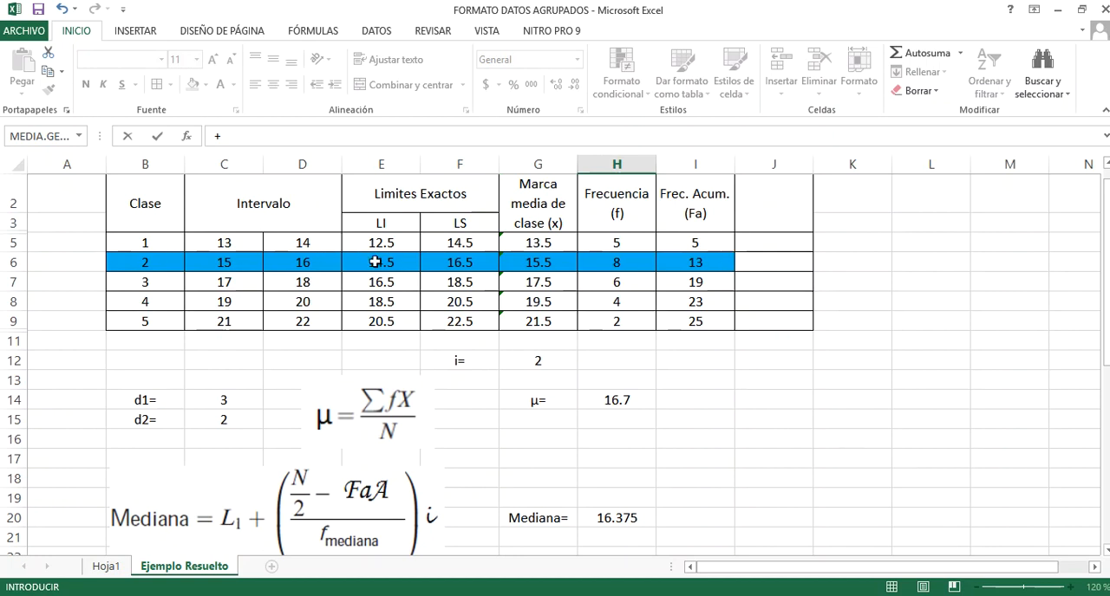
pyautogui.click(375, 262)
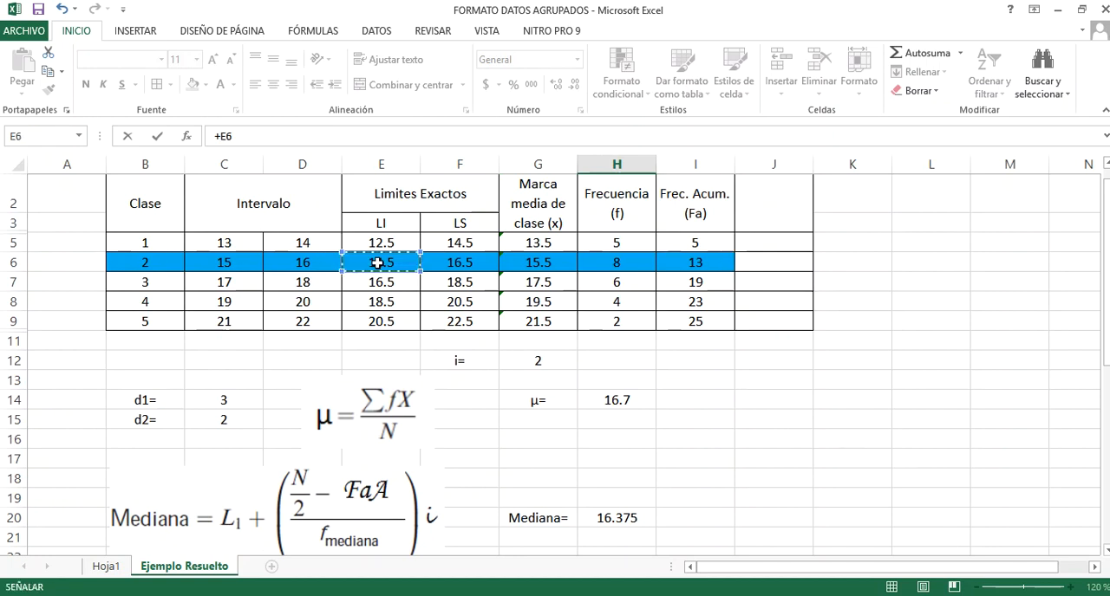
pyautogui.scroll(-1, 378, 264)
pyautogui.scroll(2, 376, 261)
pyautogui.scroll(-1, 376, 260)
pyautogui.scroll(1, 368, 228)
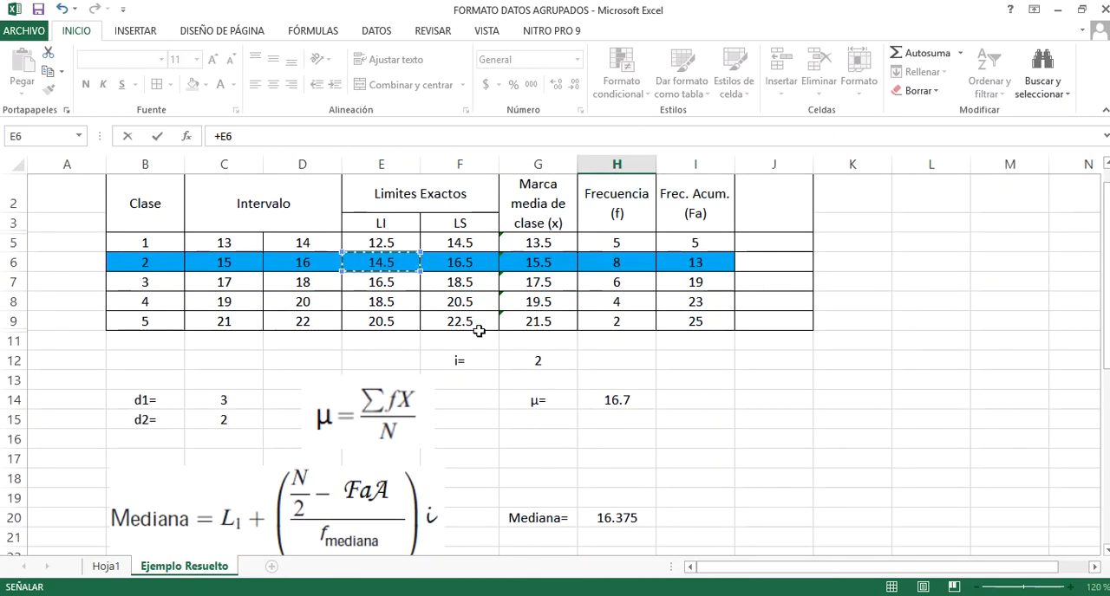
pyautogui.scroll(-3, 545, 418)
pyautogui.write('+')
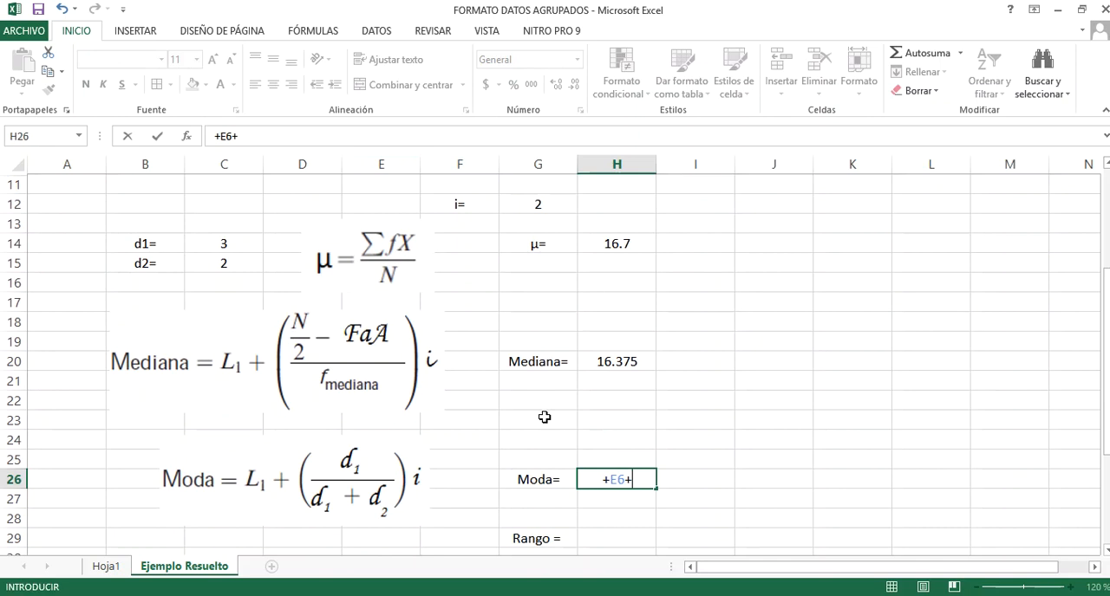
pyautogui.write('(')
# Add the bracketed fraction of d1 over the sum of d1 and d2 to the H26 formula: (C14/(C14+C15))
pyautogui.scroll(2, 358, 468)
pyautogui.click(227, 343)
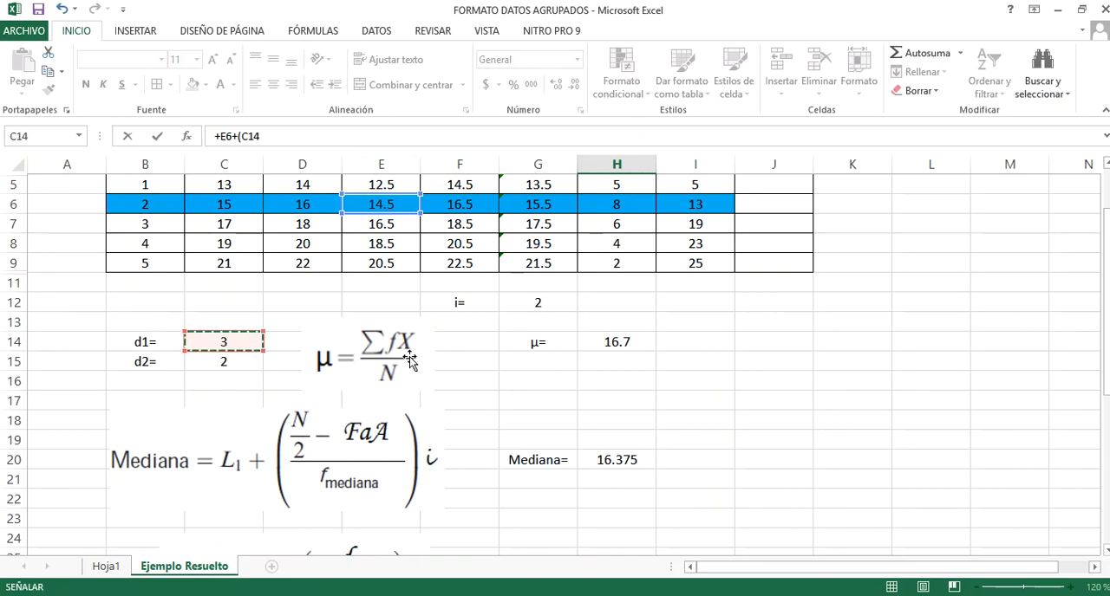
pyautogui.scroll(-2, 409, 356)
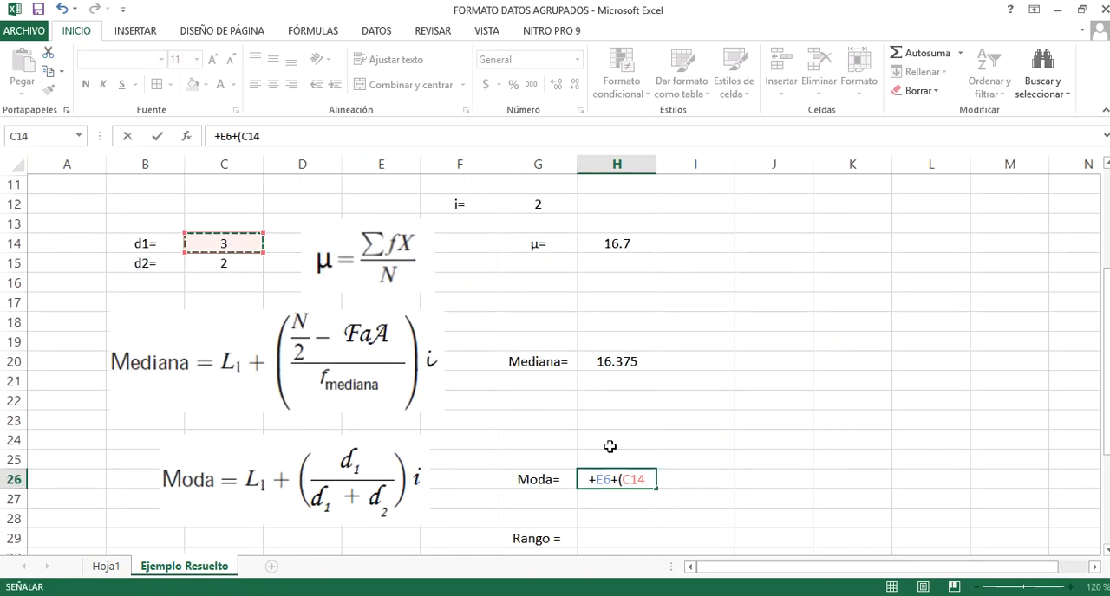
pyautogui.write('/(')
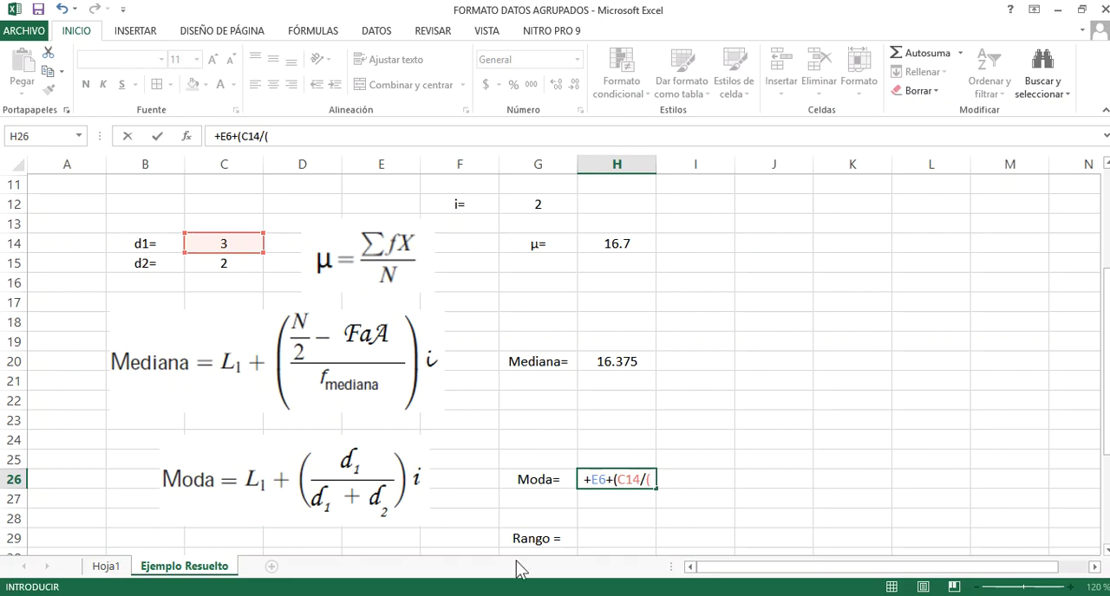
pyautogui.scroll(3, 553, 488)
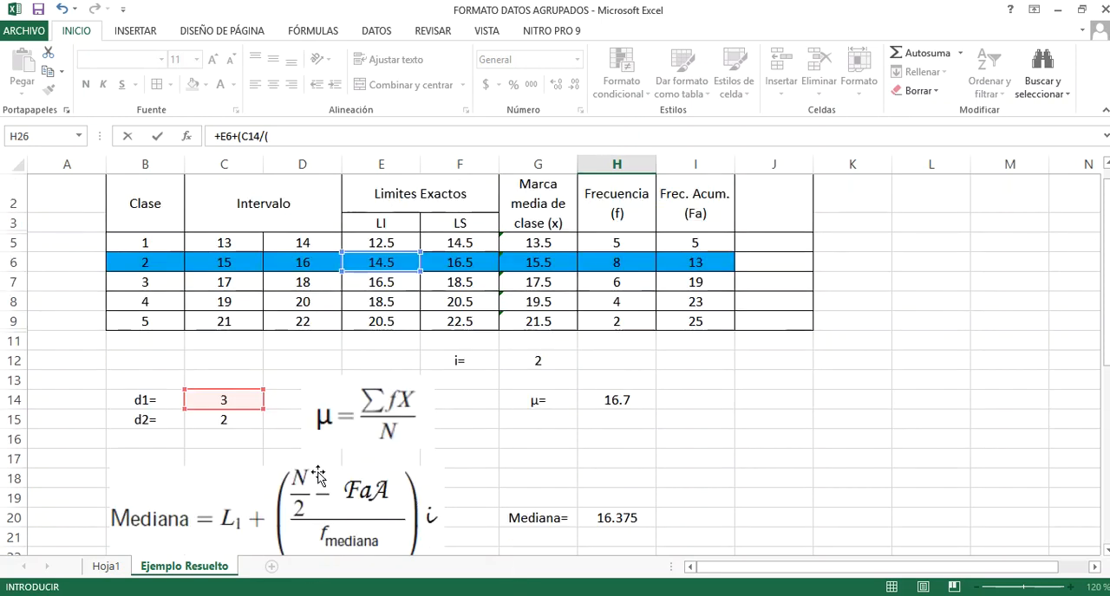
pyautogui.click(237, 398)
pyautogui.write('+')
pyautogui.click(248, 420)
pyautogui.scroll(-1, 305, 428)
pyautogui.scroll(-2, 468, 426)
pyautogui.scroll(-1, 468, 425)
pyautogui.write('))')
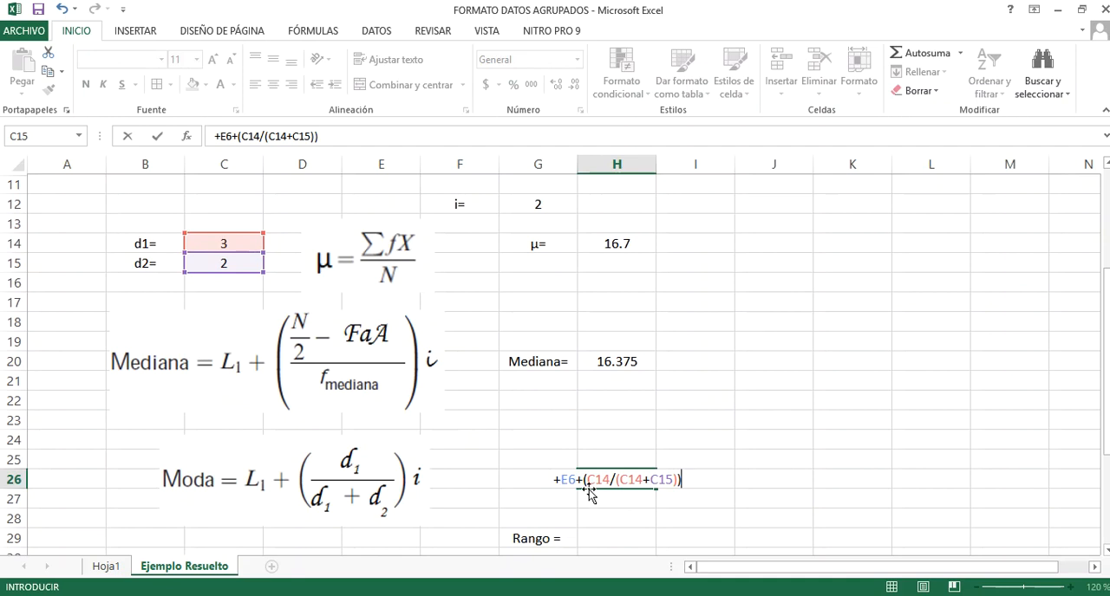
pyautogui.write('*')
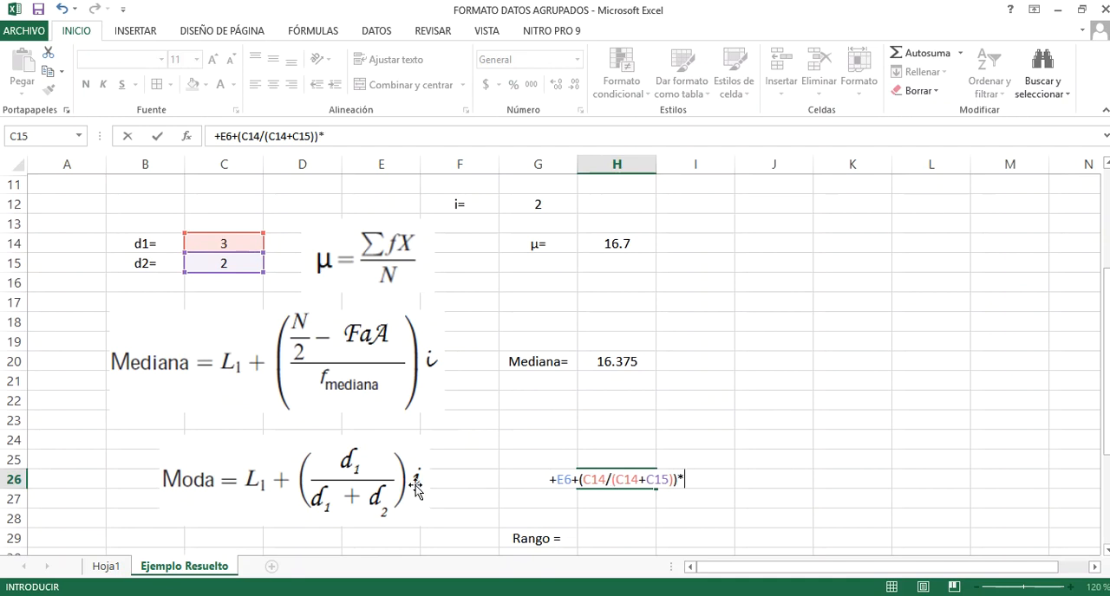
# Complete the mode formula in H26 by multiplying the fraction by the interval G12, and check the entered formula
pyautogui.scroll(4, 417, 490)
pyautogui.click(520, 379)
pyautogui.scroll(-3, 521, 380)
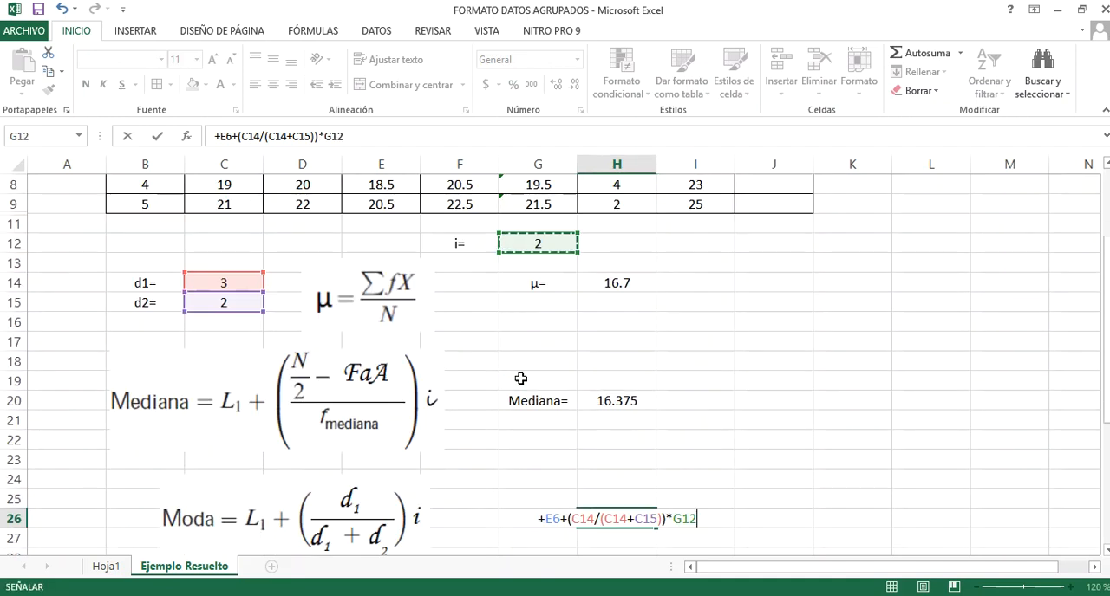
pyautogui.press('Return')
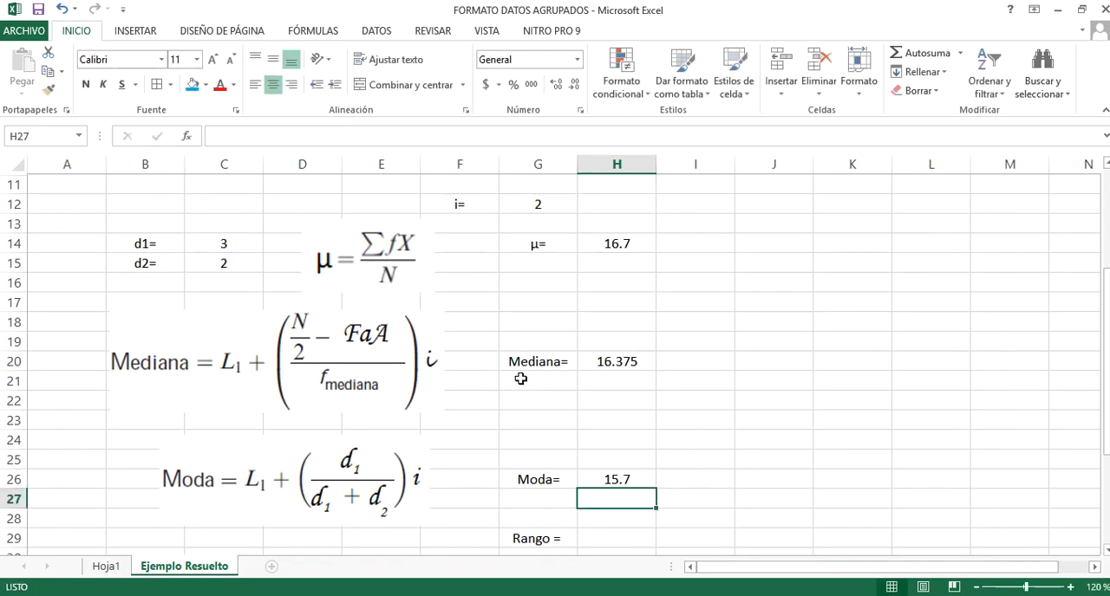
pyautogui.click(640, 477)
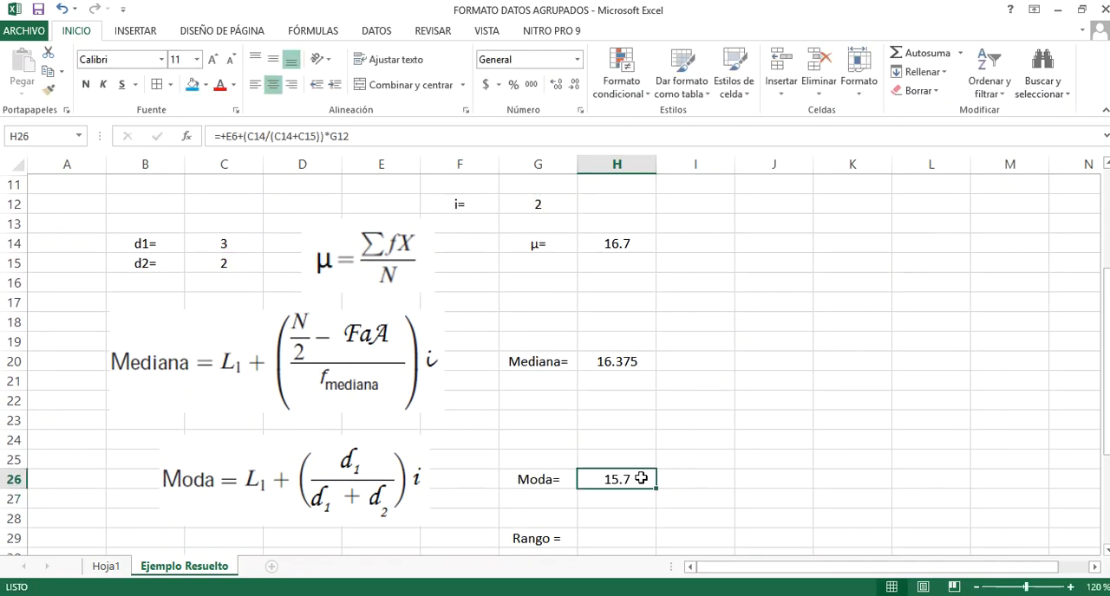
pyautogui.scroll(2, 526, 380)
pyautogui.scroll(-4, 524, 378)
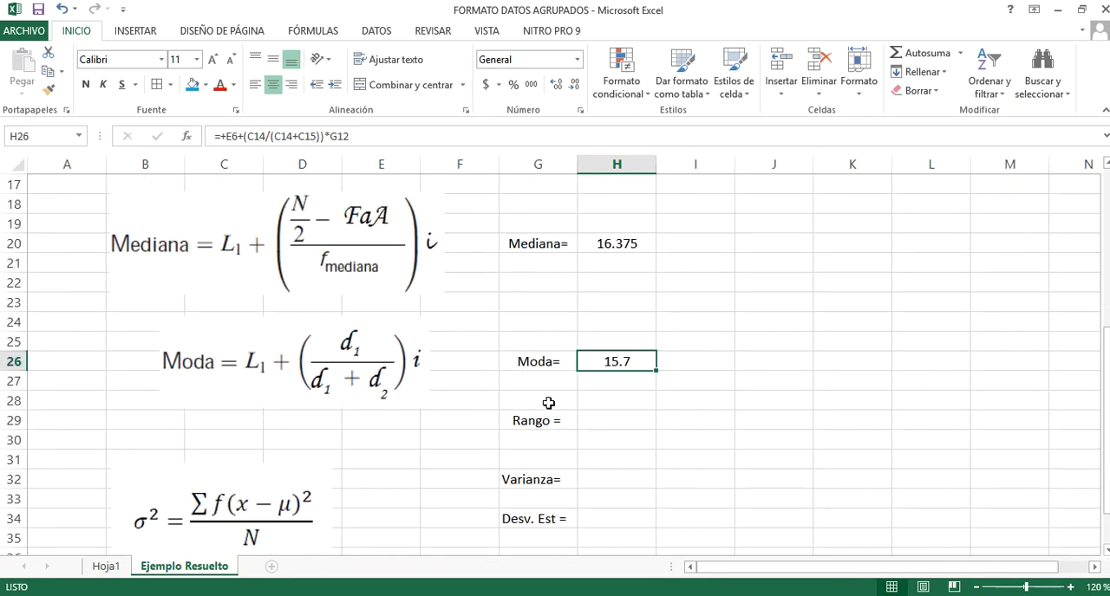
# Calculate the range in H29 as the highest interval limit minus the lowest: +D9-C5, and check the entered formula
pyautogui.click(612, 426)
pyautogui.write('+')
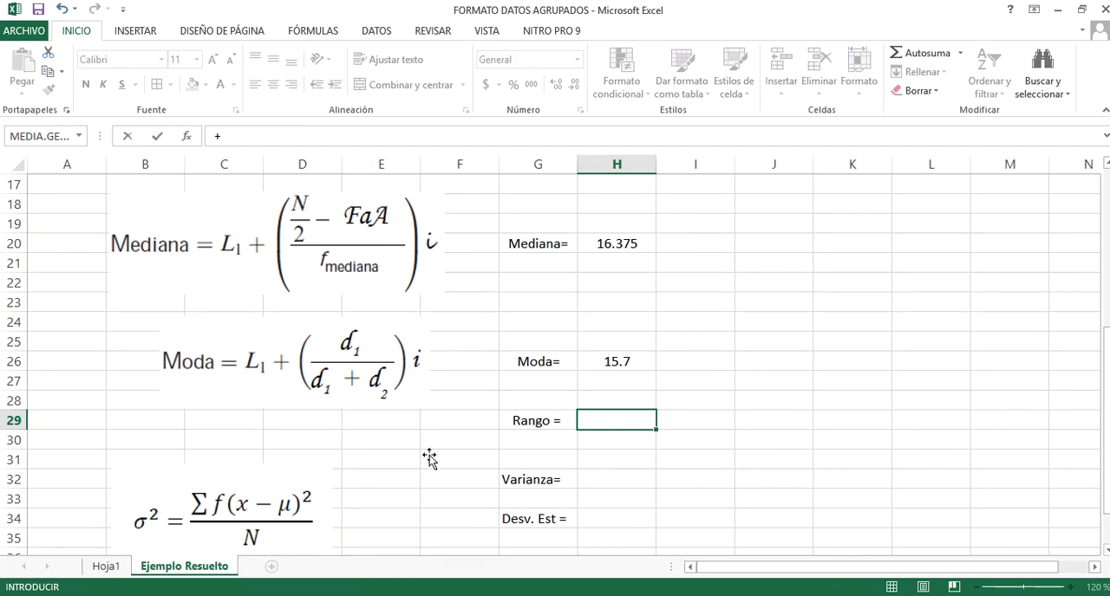
pyautogui.scroll(5, 429, 455)
pyautogui.click(314, 342)
pyautogui.write('-')
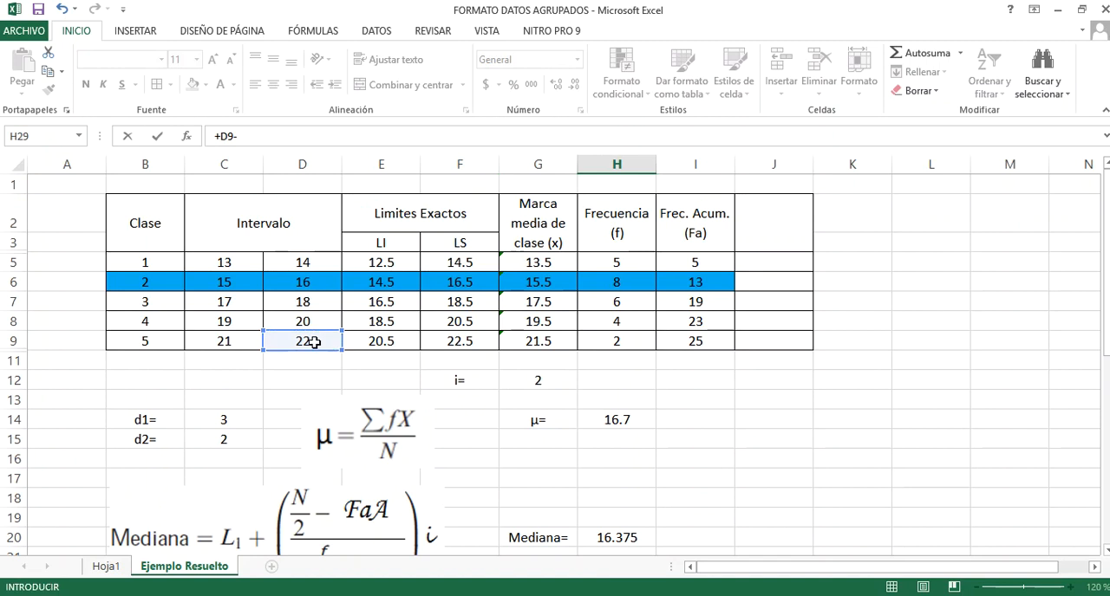
pyautogui.click(213, 262)
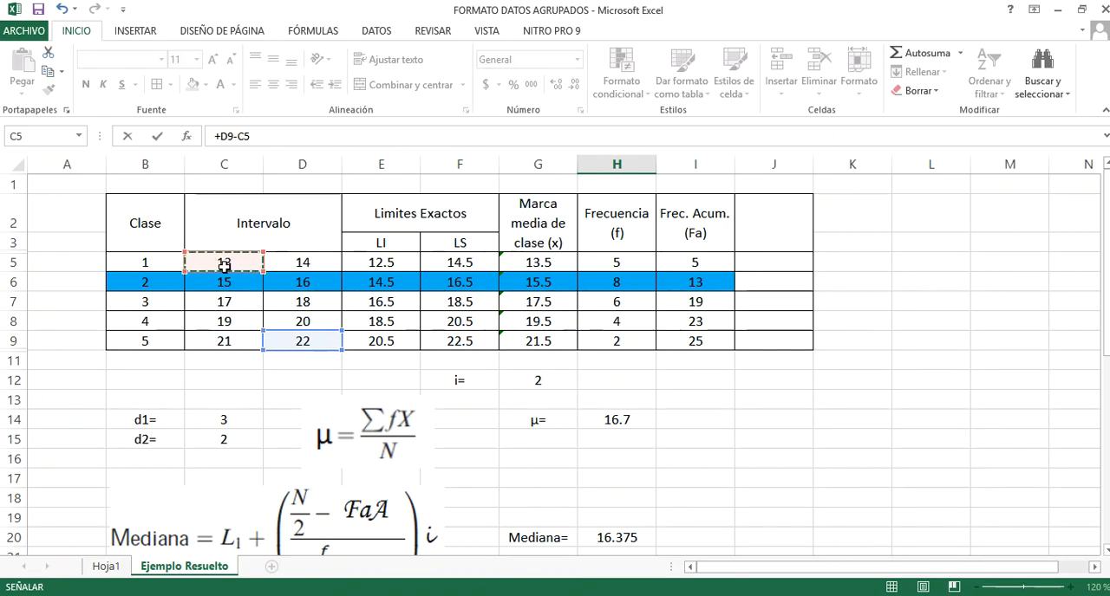
pyautogui.scroll(-4, 289, 324)
pyautogui.scroll(-2, 312, 358)
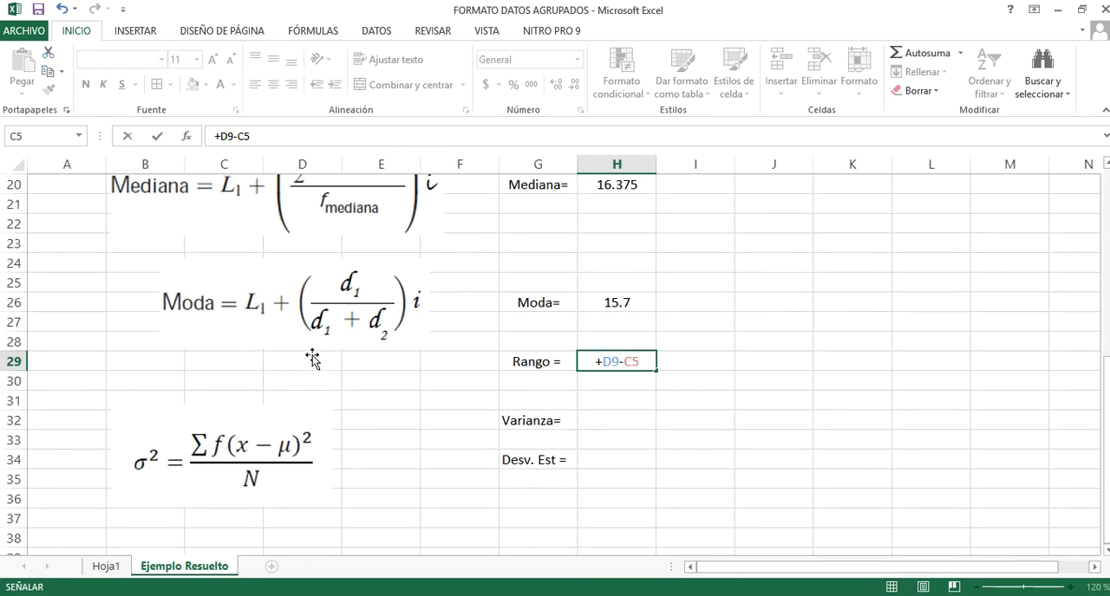
pyautogui.press('Return')
pyautogui.click(614, 363)
pyautogui.press('Return')
# Enter the header Varianza in J2, the empty column beside the cumulative frequency
pyautogui.click(620, 418)
pyautogui.scroll(6, 620, 418)
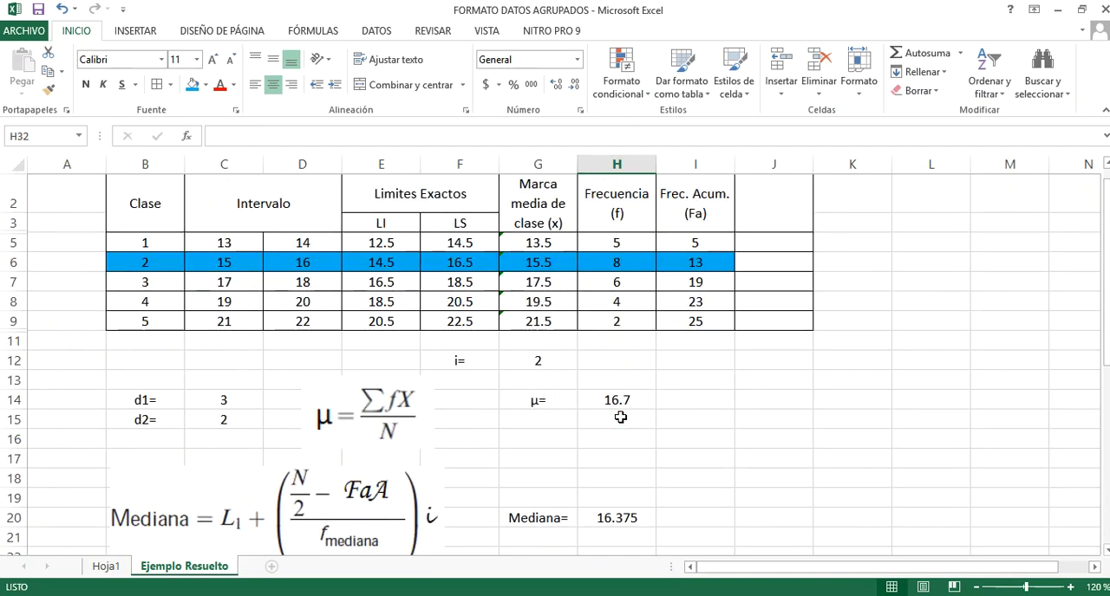
pyautogui.click(765, 224)
pyautogui.write('v')
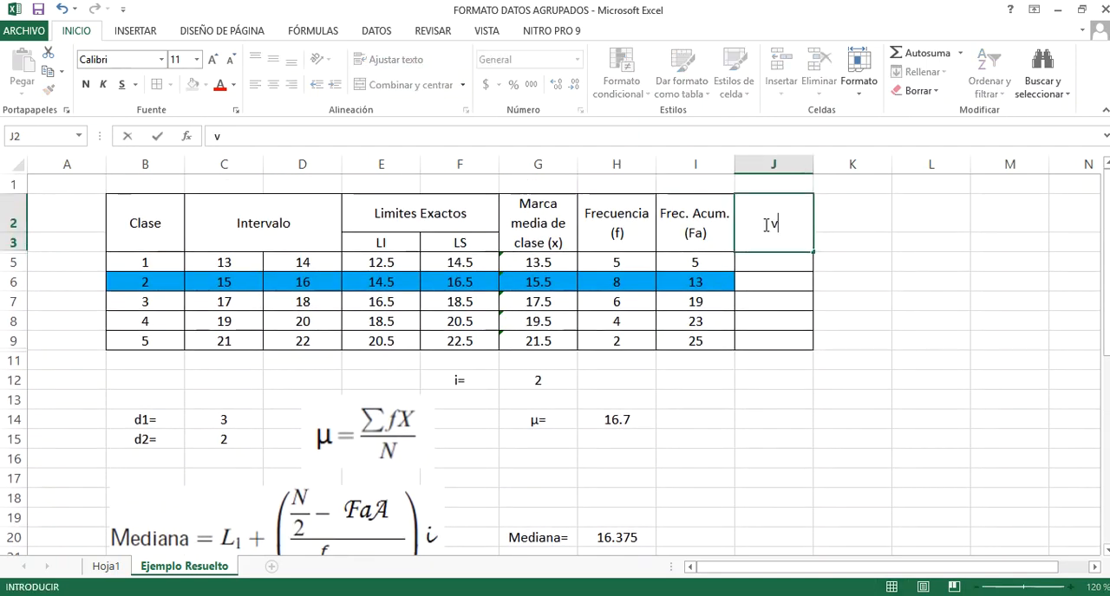
pyautogui.write('ar')
pyautogui.press('BackSpace')
pyautogui.press('BackSpace')
pyautogui.press('BackSpace')
pyautogui.write('Varianza')
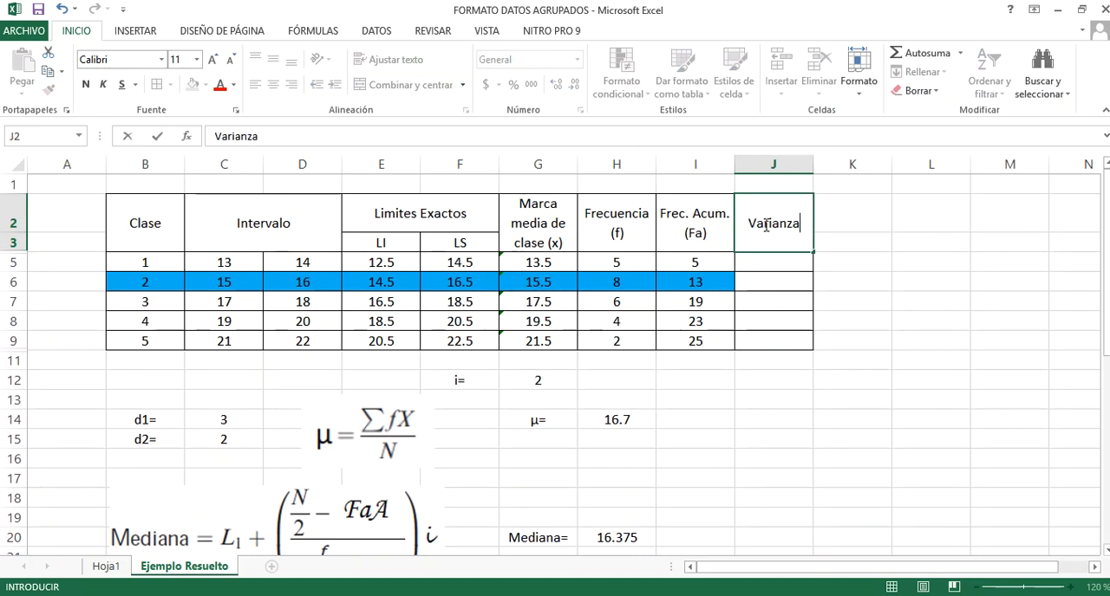
pyautogui.press('Return')
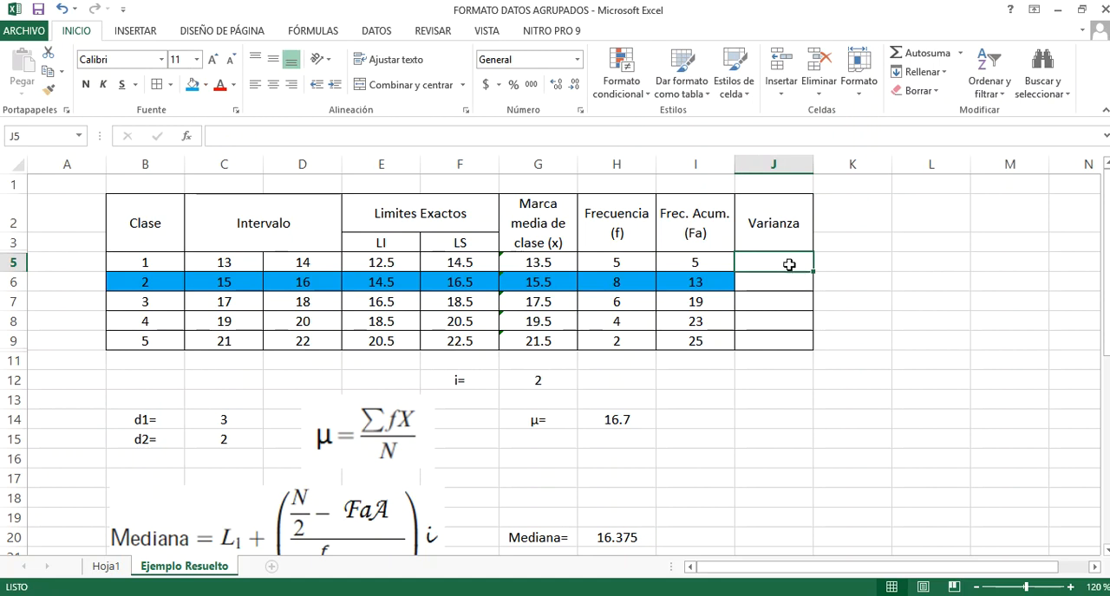
# Examine the σ² variance formula below the Moda formula to see which table terms it needs
pyautogui.doubleClick(787, 263)
pyautogui.scroll(-4, 297, 456)
pyautogui.scroll(-4, 369, 372)
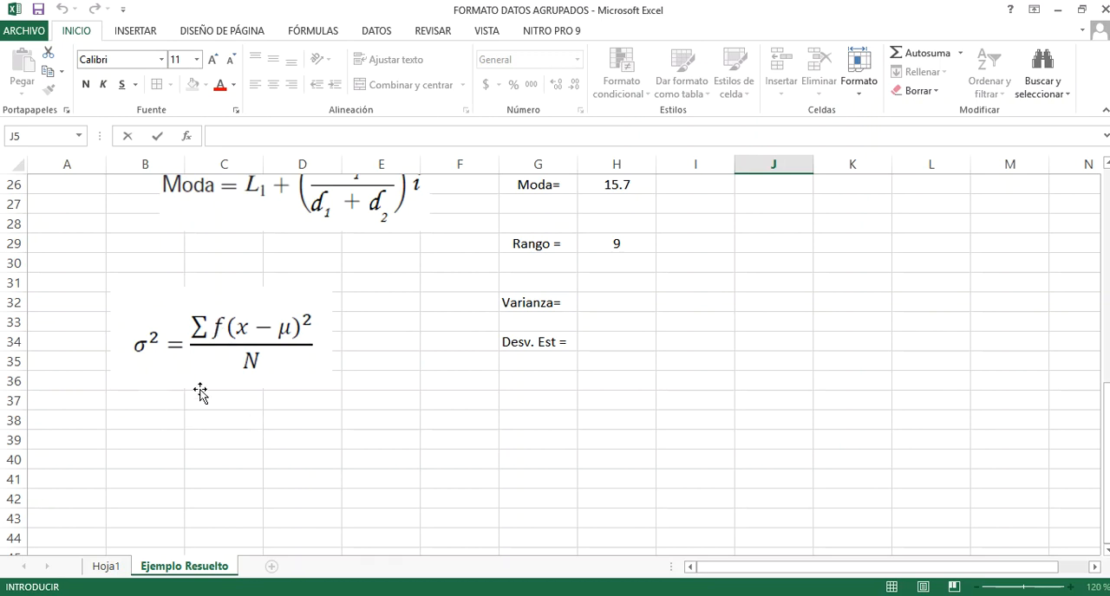
pyautogui.scroll(8, 453, 349)
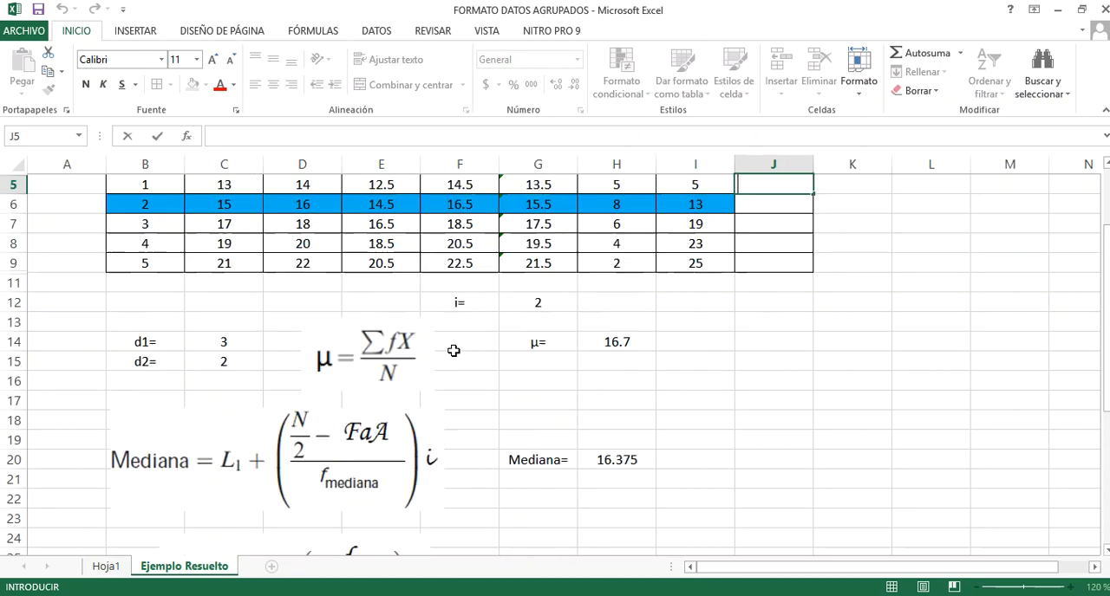
pyautogui.scroll(-4, 282, 395)
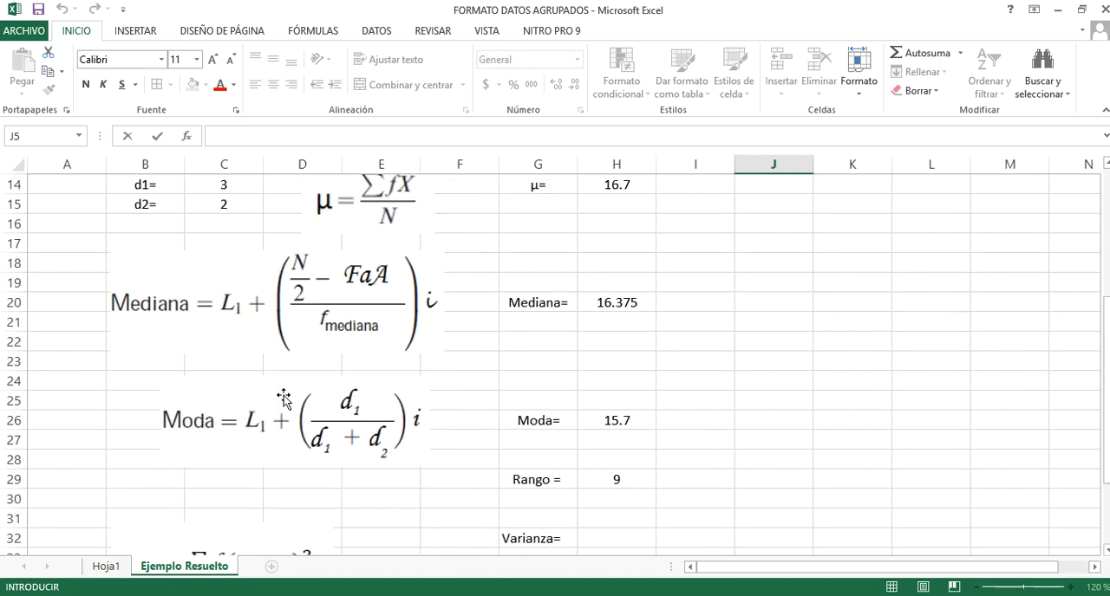
pyautogui.scroll(-3, 278, 392)
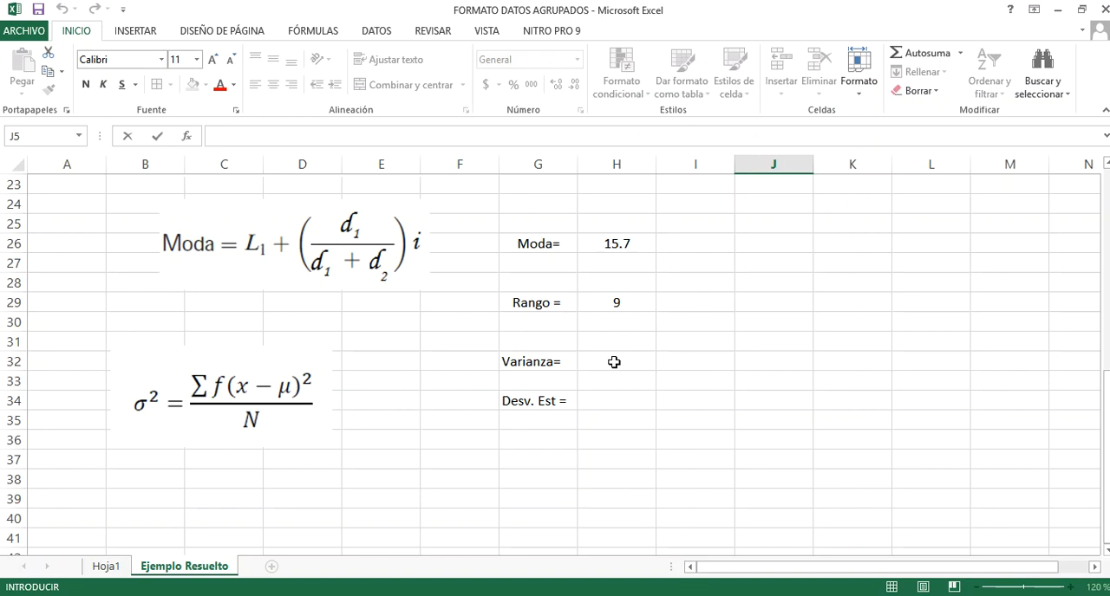
pyautogui.scroll(7, 691, 374)
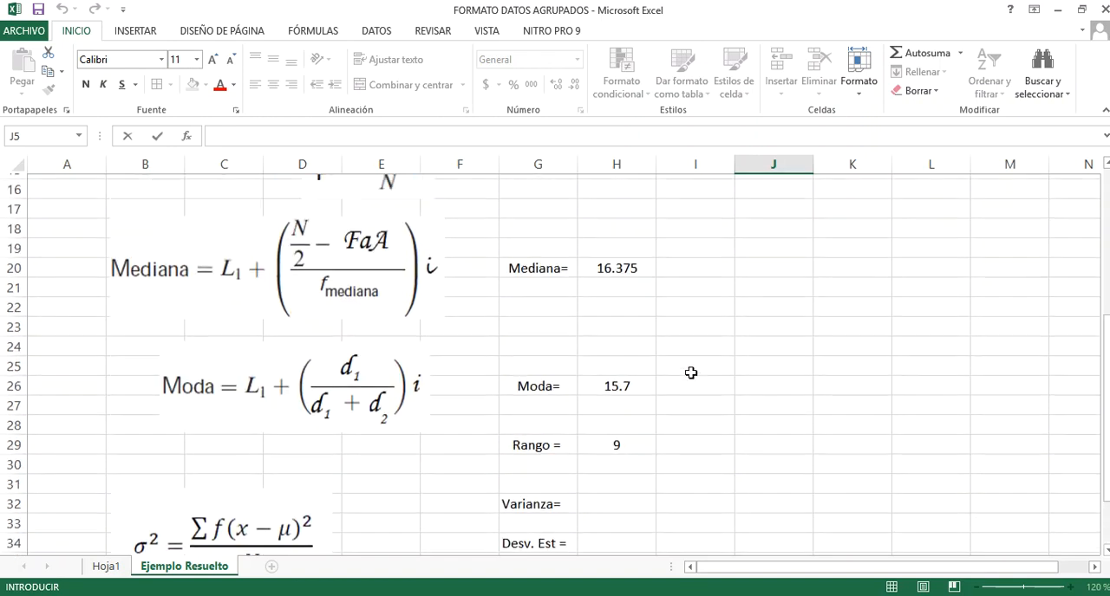
pyautogui.doubleClick(747, 222)
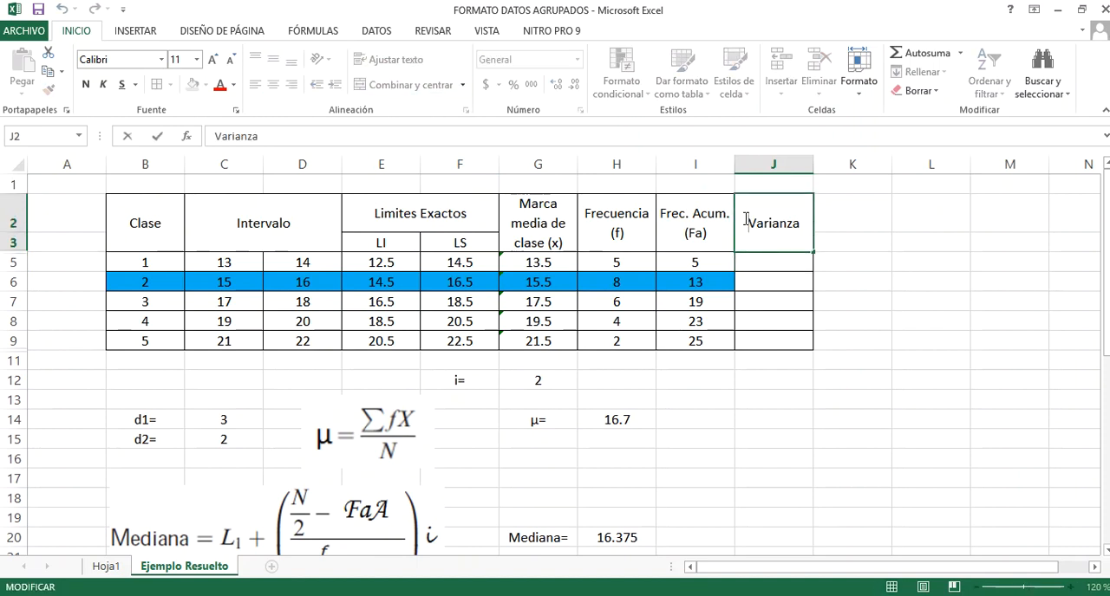
pyautogui.write('Col')
pyautogui.press('BackSpace')
pyautogui.press('BackSpace')
pyautogui.press('BackSpace')
# Start the class 1 variance term in J5 with its frequency and an opening parenthesis: =H5(
pyautogui.click(773, 256)
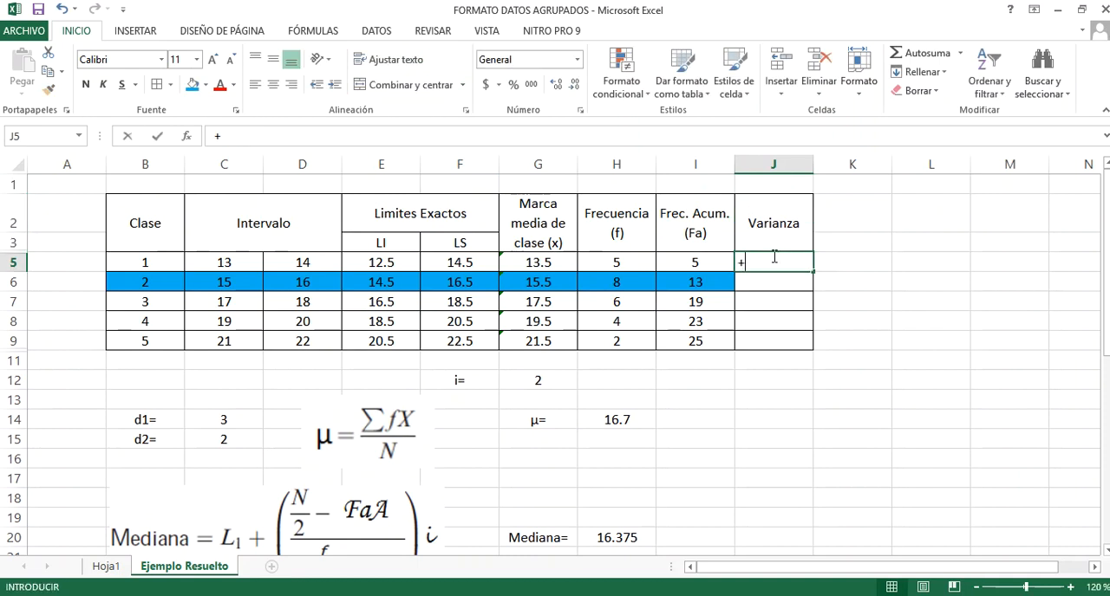
pyautogui.write('+')
pyautogui.press('BackSpace')
pyautogui.write('=')
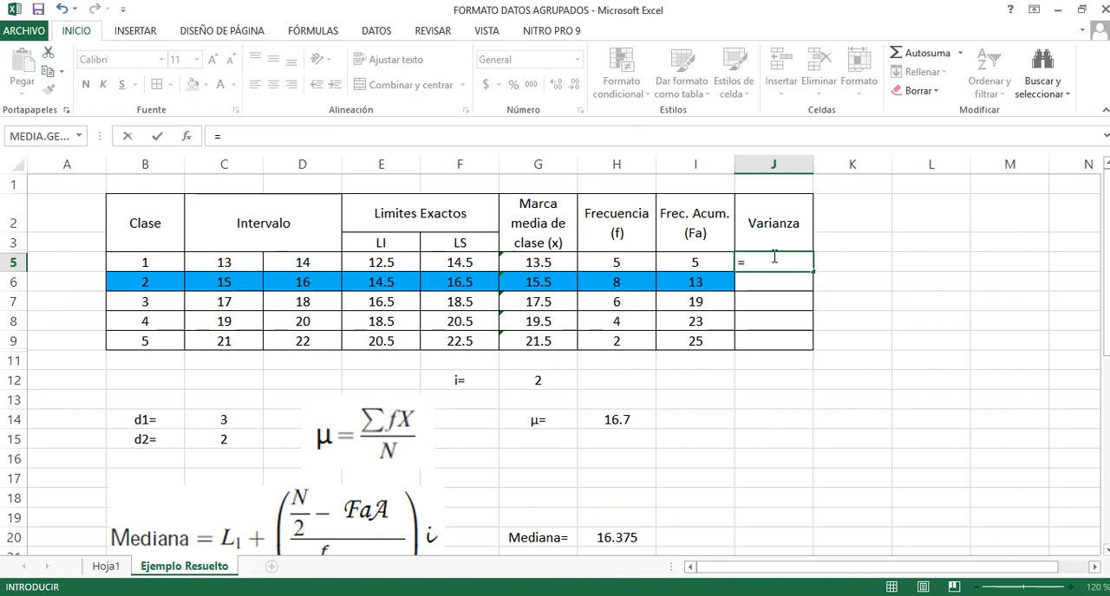
pyautogui.scroll(-6, 471, 335)
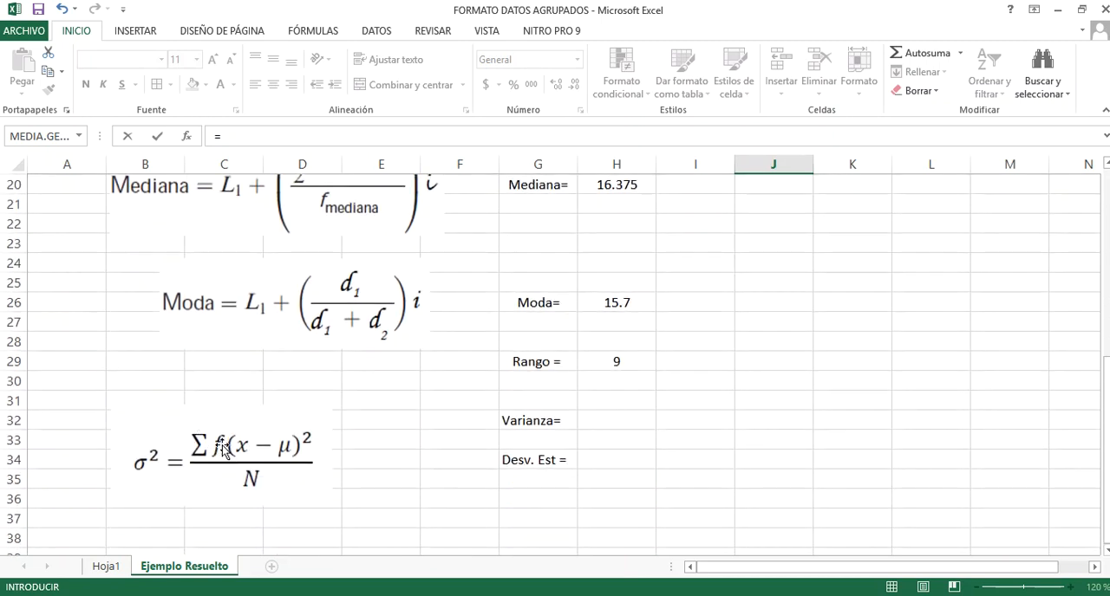
pyautogui.scroll(6, 589, 282)
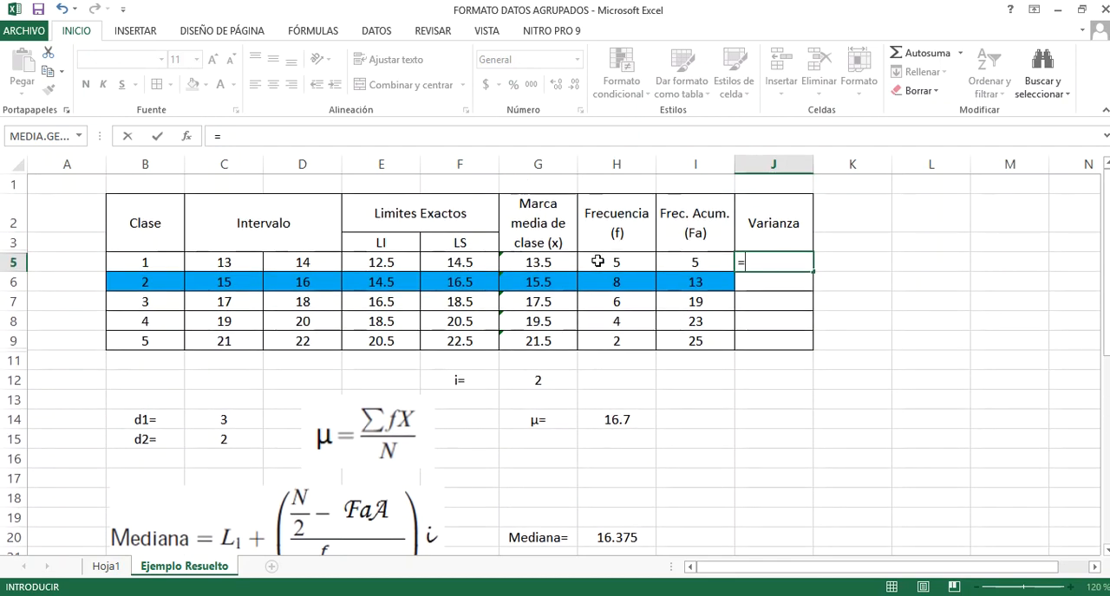
pyautogui.click(598, 261)
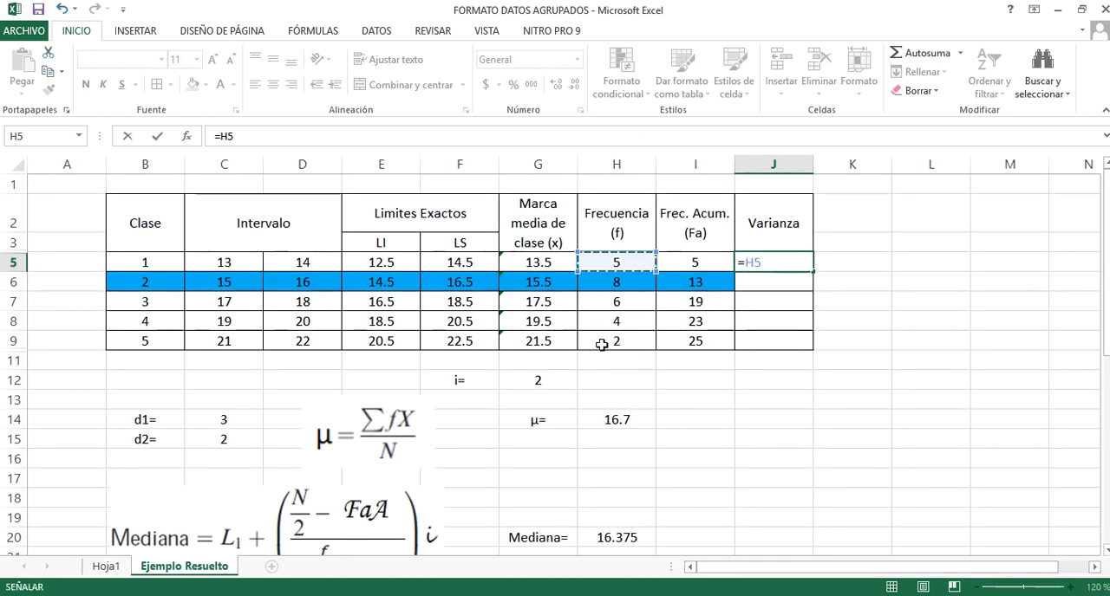
pyautogui.write('(')
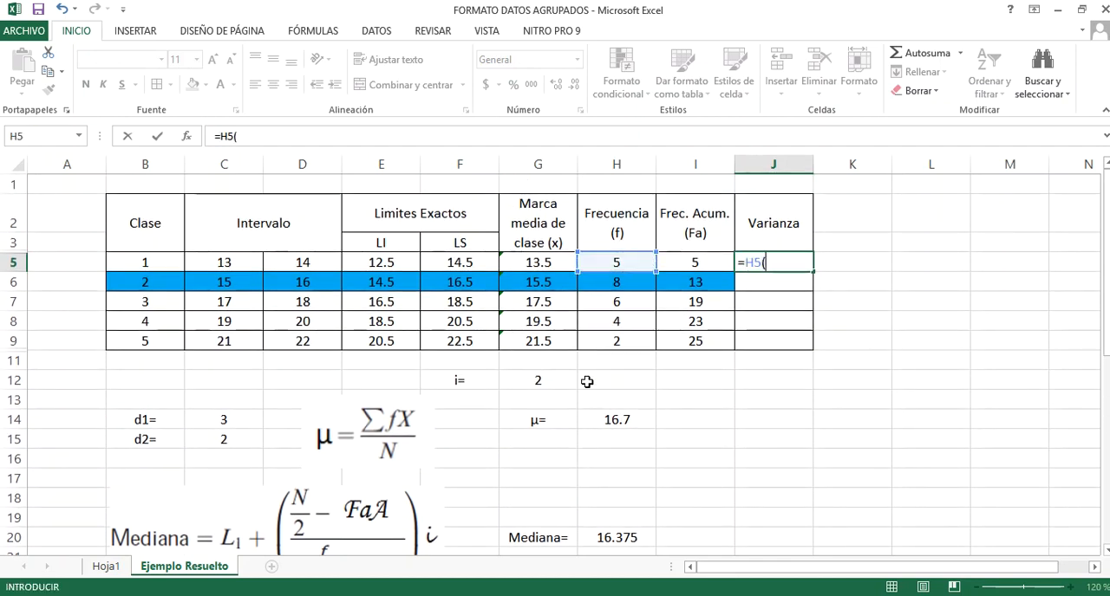
# Extend the J5 formula with the class mark minus the mean, G5-H14, following the variance formula
pyautogui.scroll(-8, 471, 388)
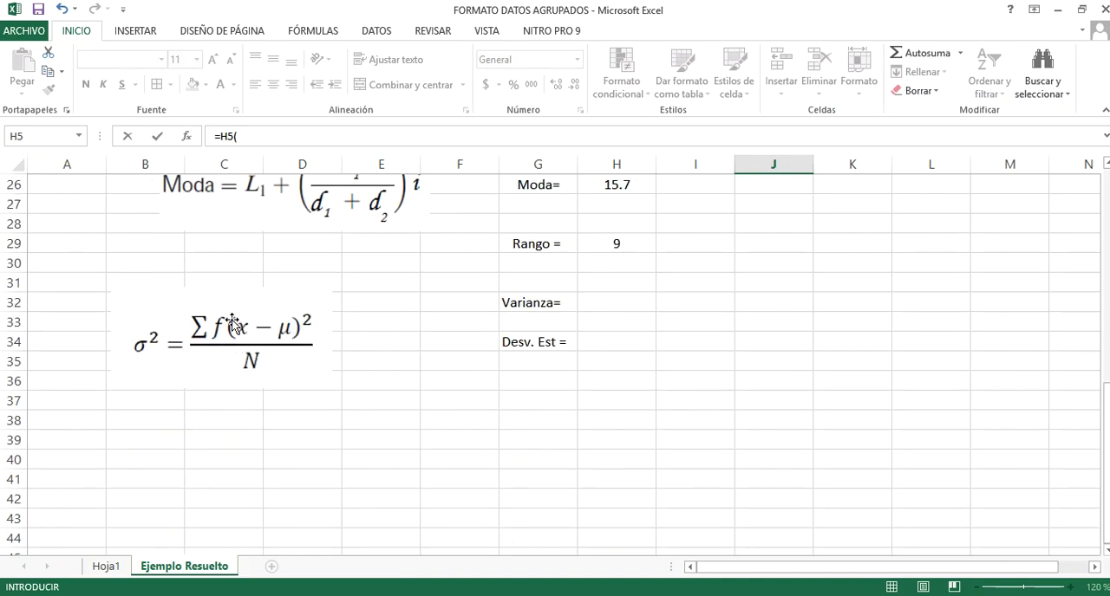
pyautogui.scroll(8, 428, 374)
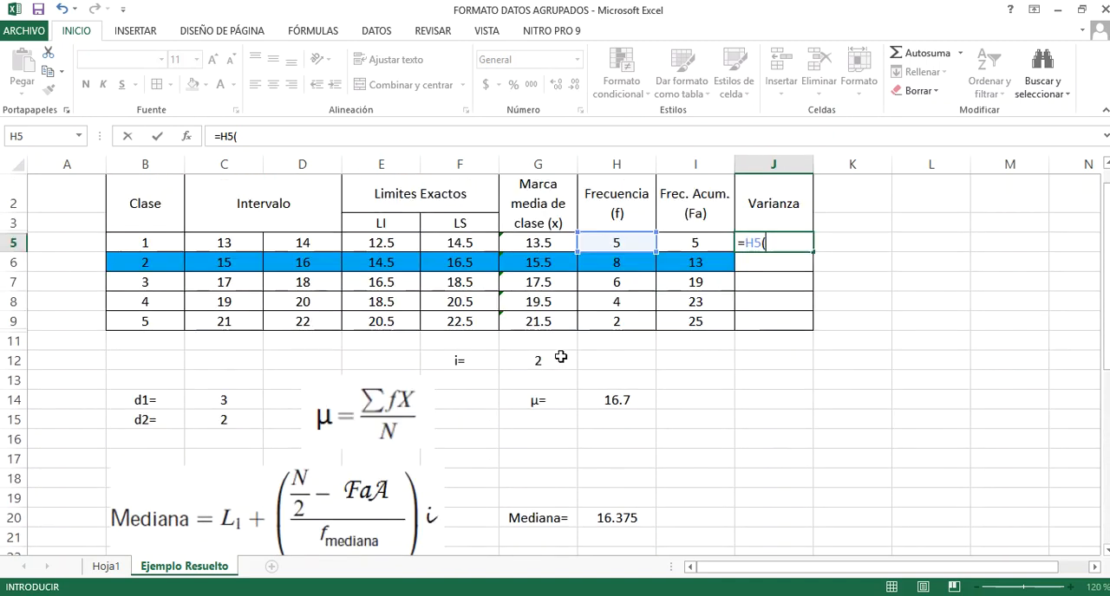
pyautogui.scroll(1, 561, 360)
pyautogui.click(531, 263)
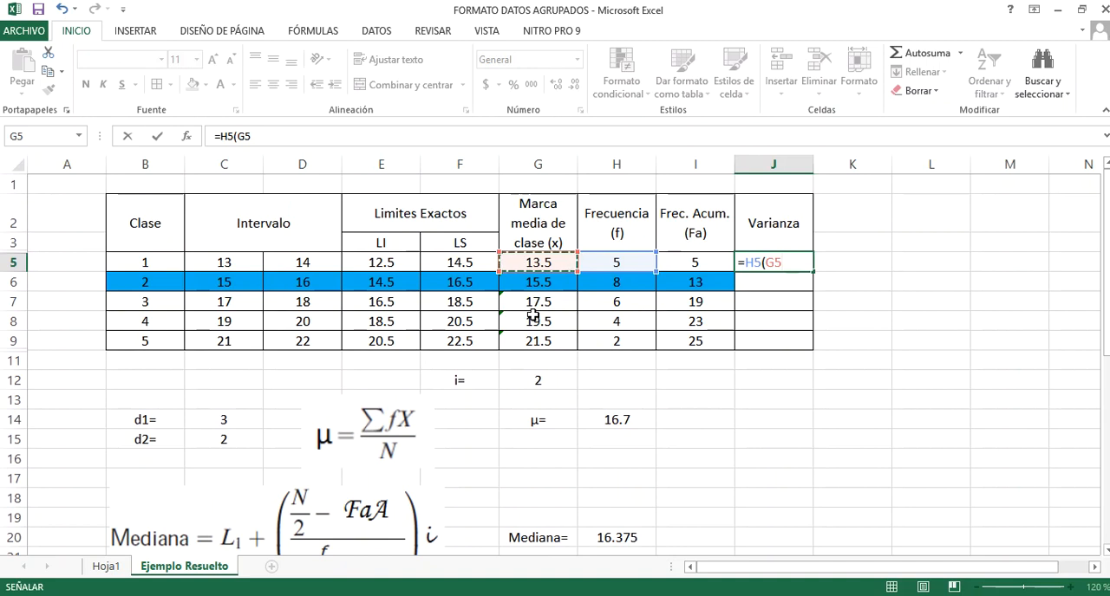
pyautogui.write('-')
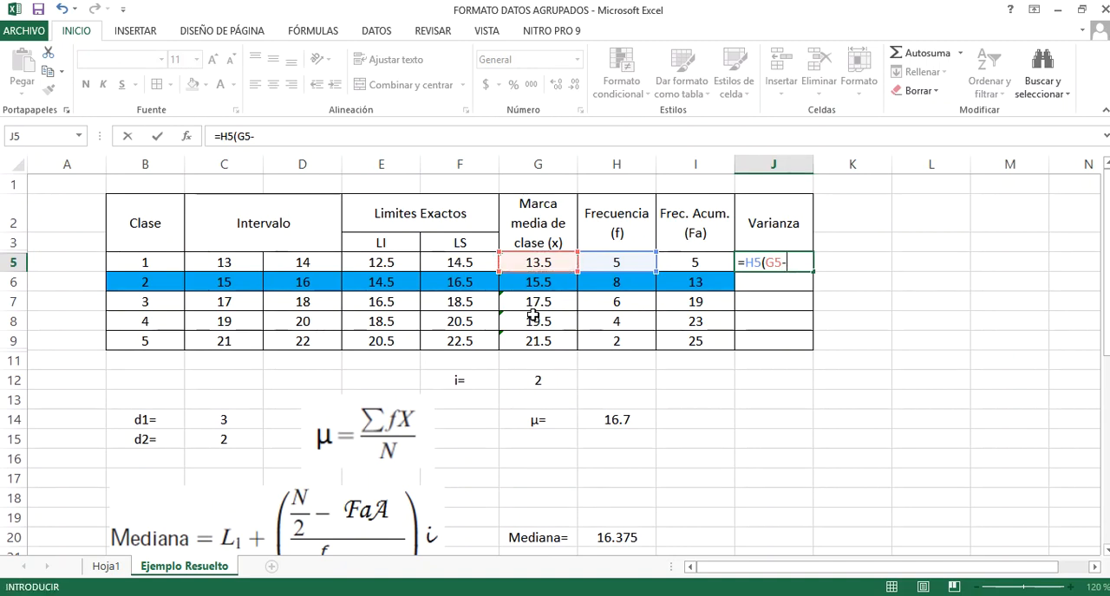
pyautogui.scroll(-2, 552, 385)
pyautogui.click(612, 283)
pyautogui.scroll(2, 615, 287)
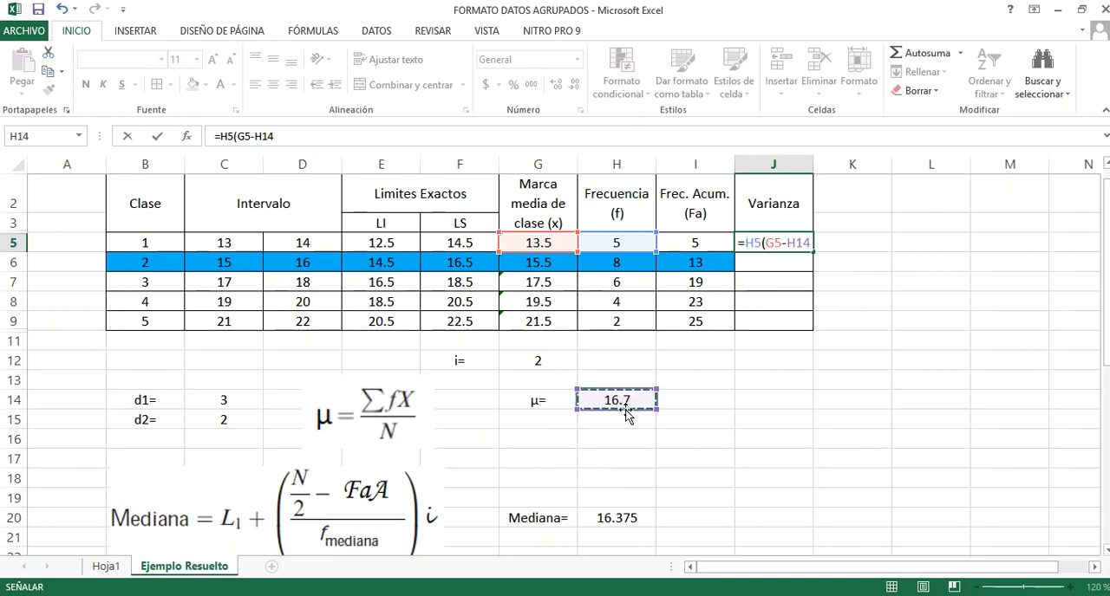
# Try entering =H5(G5-H14) in J5, dismiss the save dialog without saving, and clear the cell
pyautogui.click(802, 243)
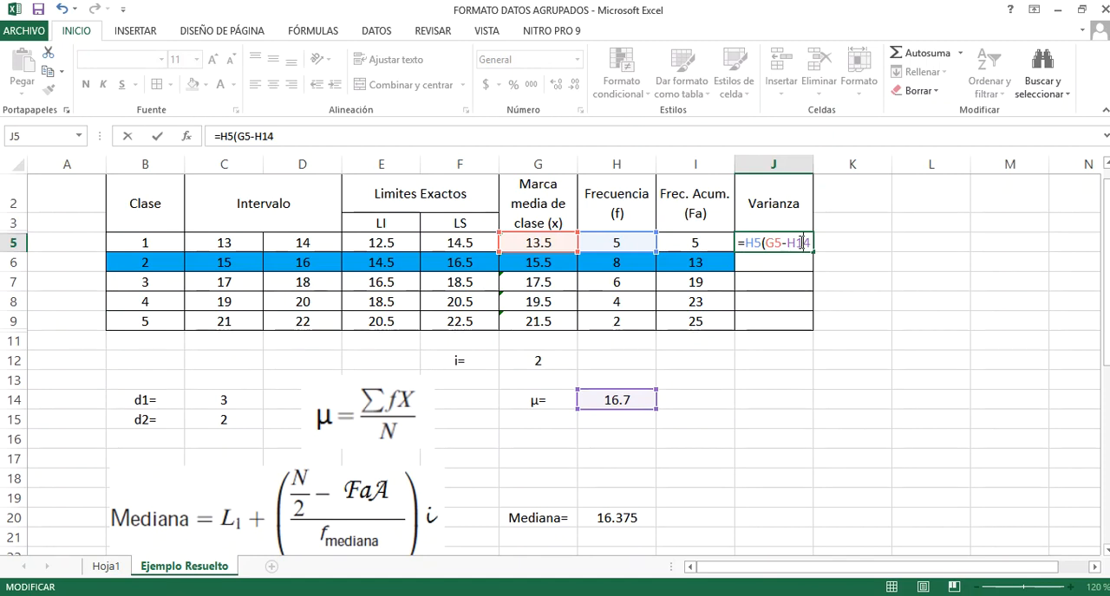
pyautogui.press('Return')
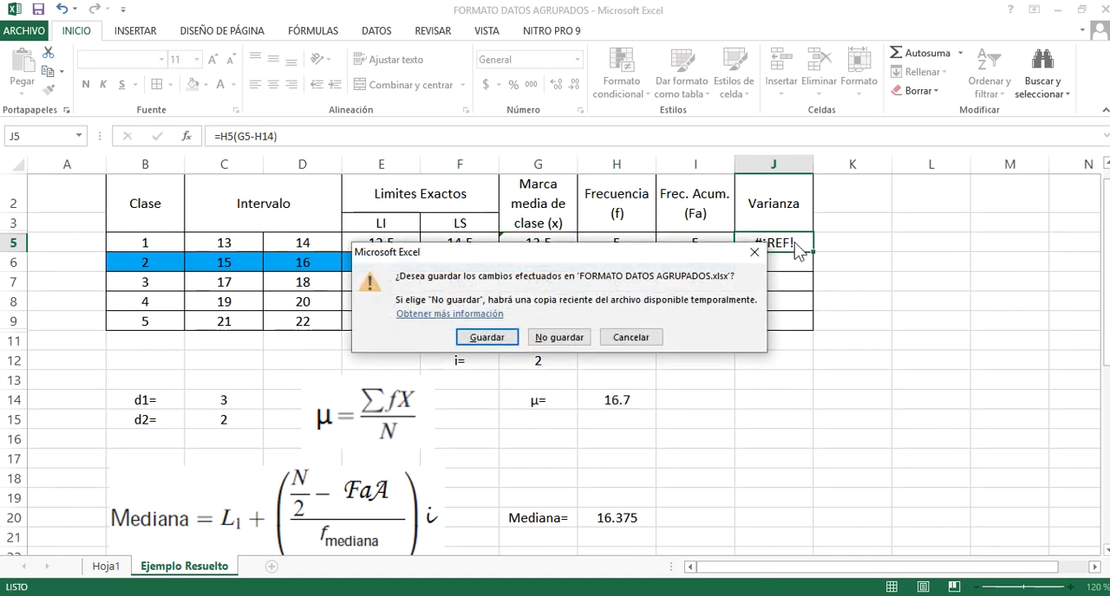
pyautogui.click(755, 252)
pyautogui.press('Delete')
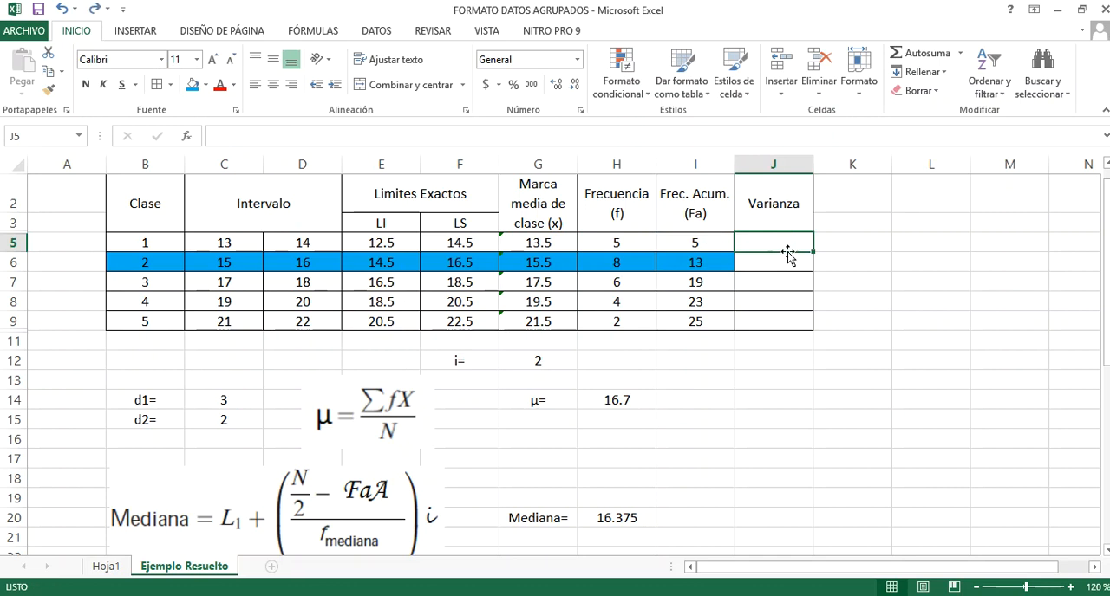
# Enter the variance term =H5*(G5-$H$14)^2 in J5 and copy it down through J9
pyautogui.doubleClick(788, 242)
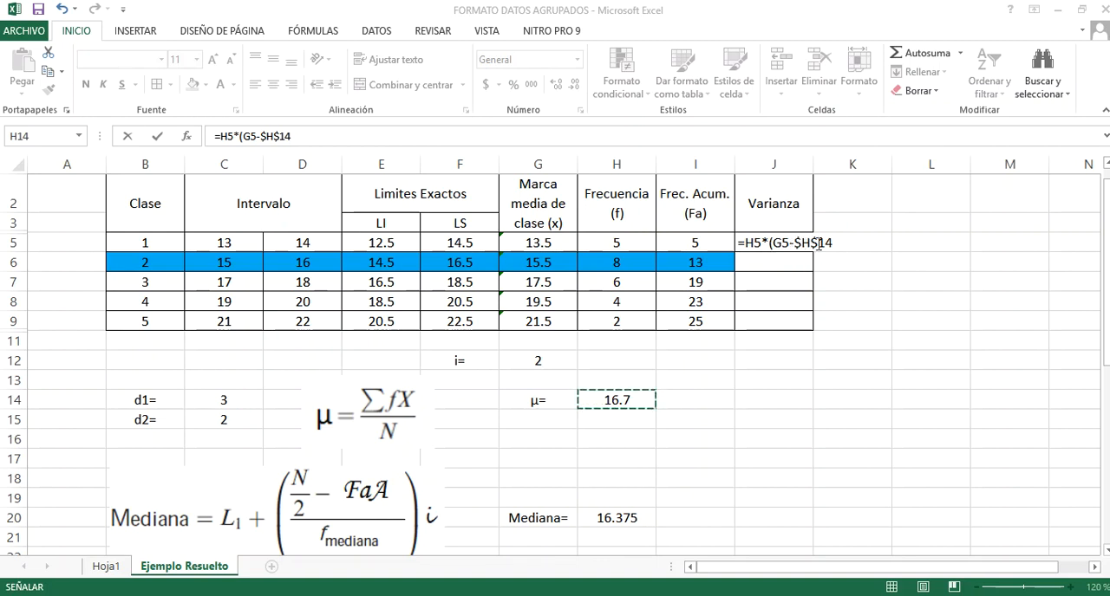
pyautogui.click(834, 243)
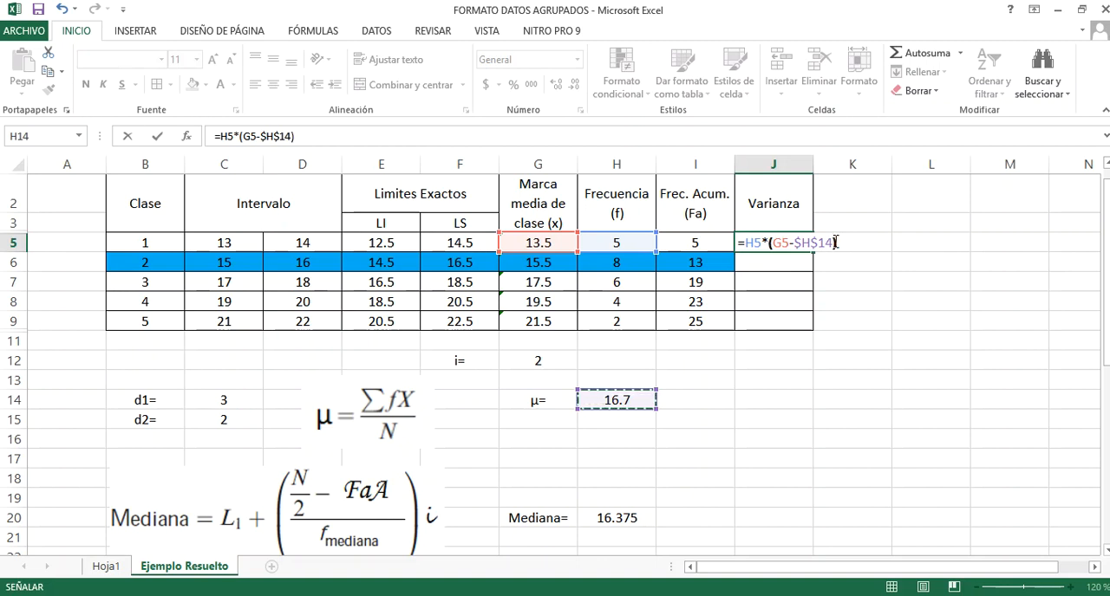
pyautogui.scroll(-8, 339, 423)
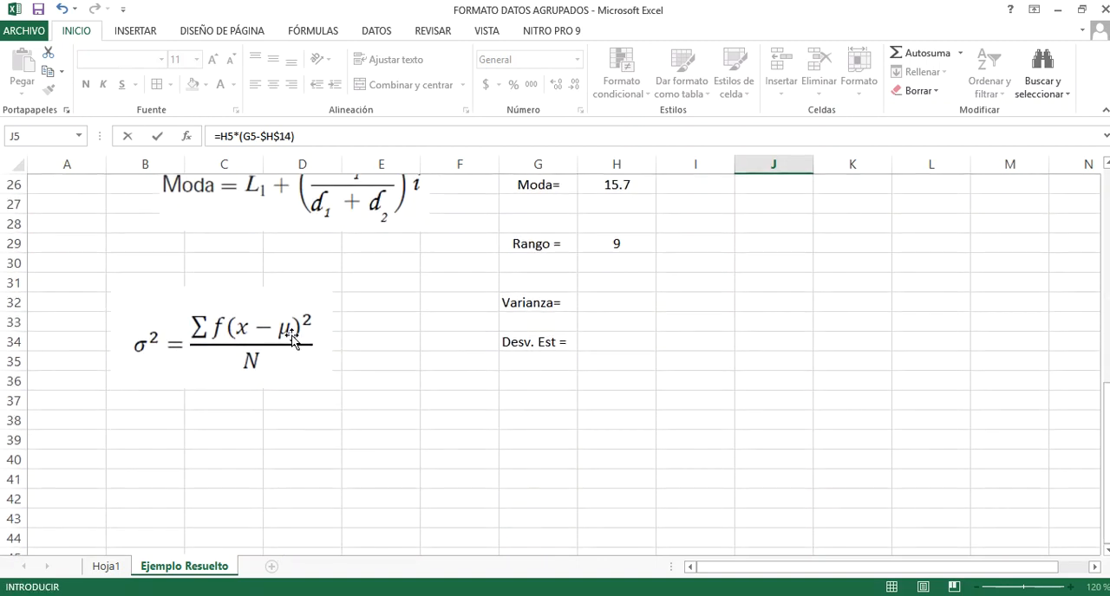
pyautogui.scroll(4, 597, 211)
pyautogui.scroll(4, 751, 235)
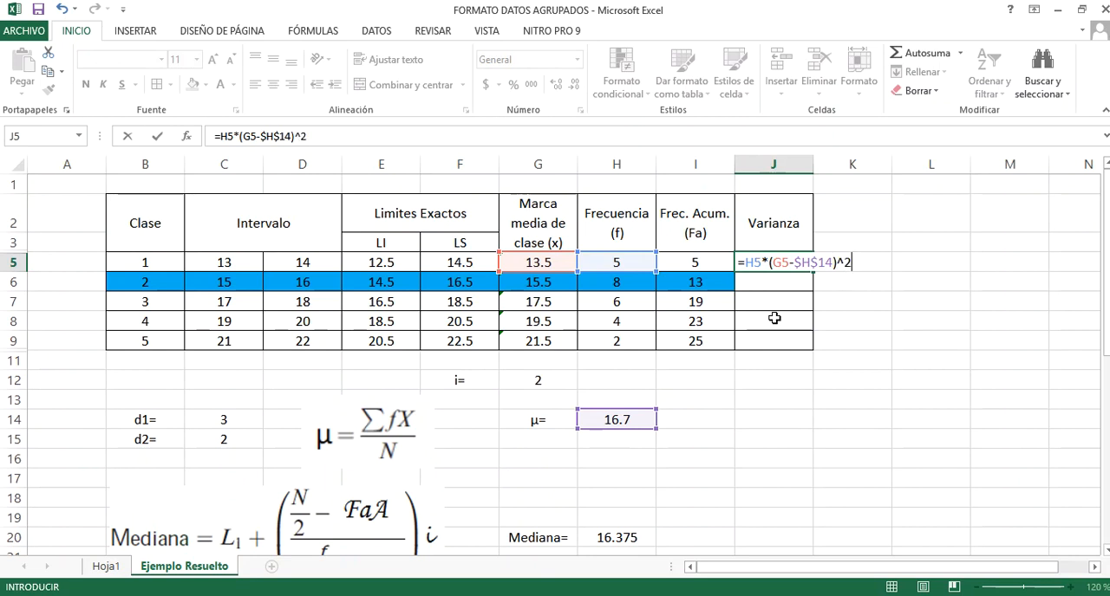
pyautogui.press('Return')
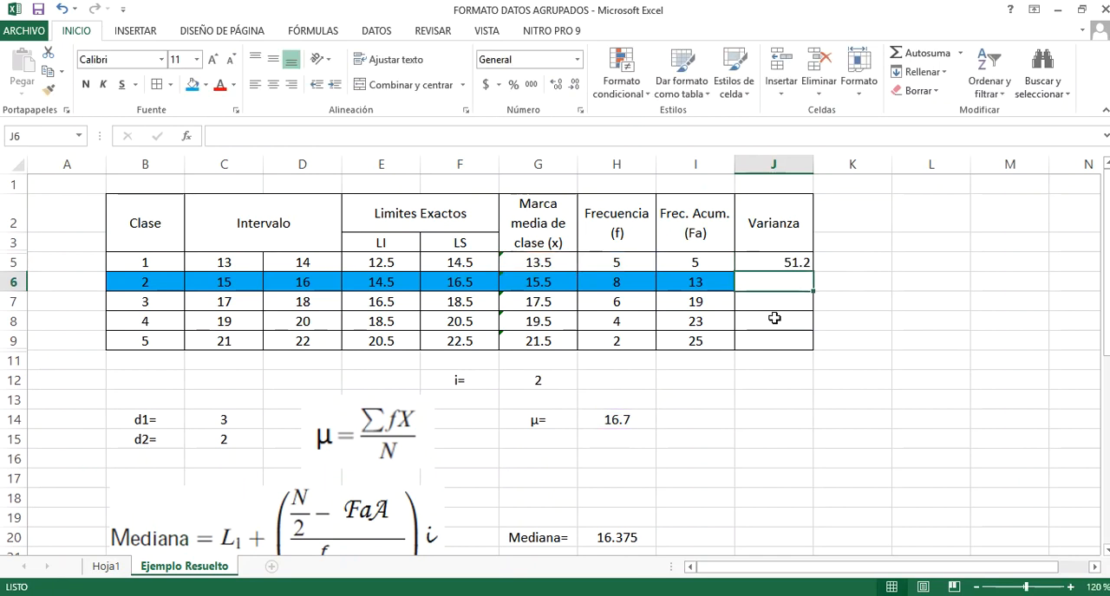
pyautogui.click(776, 260)
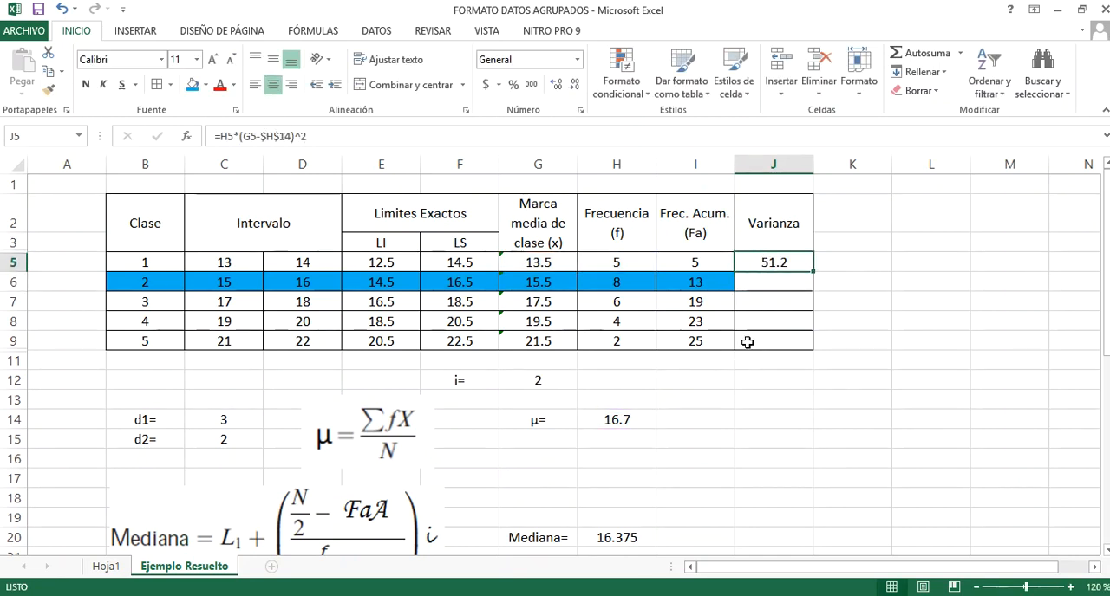
pyautogui.doubleClick(815, 272)
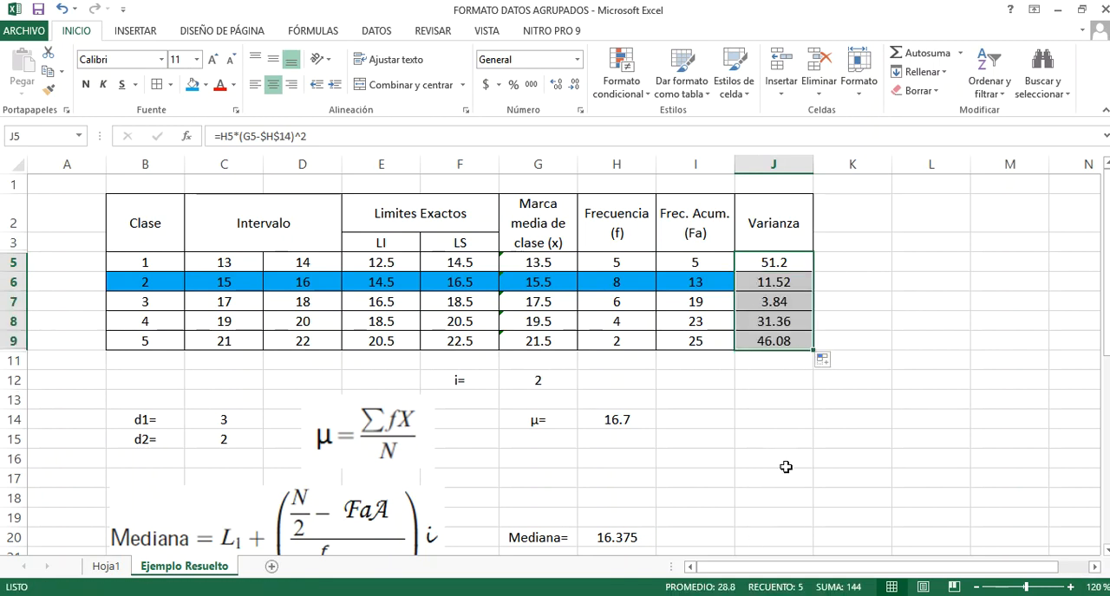
# Start a formula in J11 below the Varianza column that sums the class terms: =SUMA(J5:J9)
pyautogui.click(769, 365)
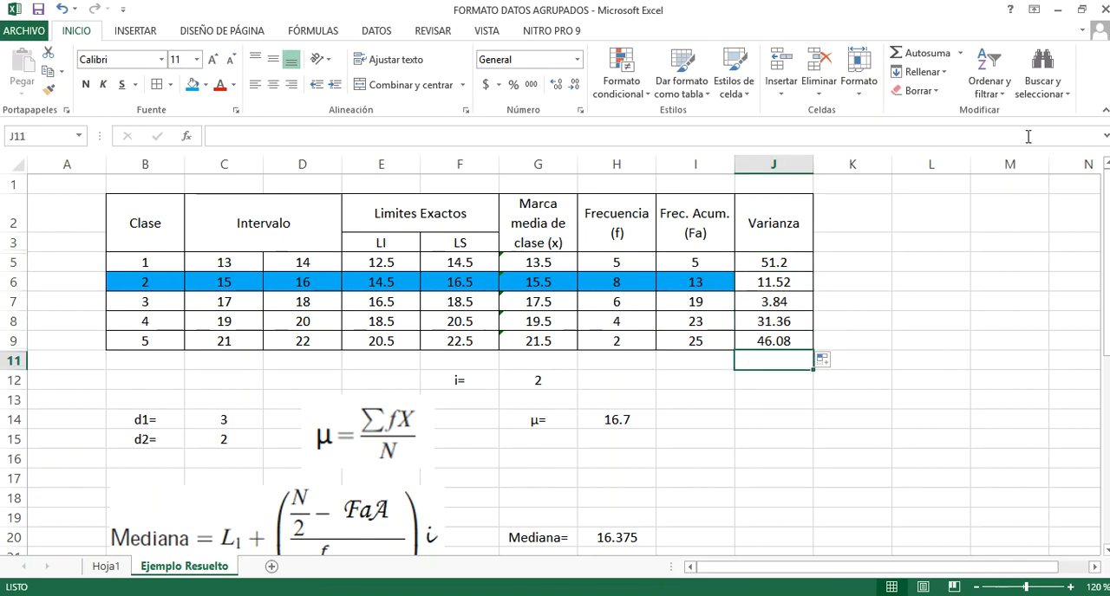
pyautogui.click(908, 54)
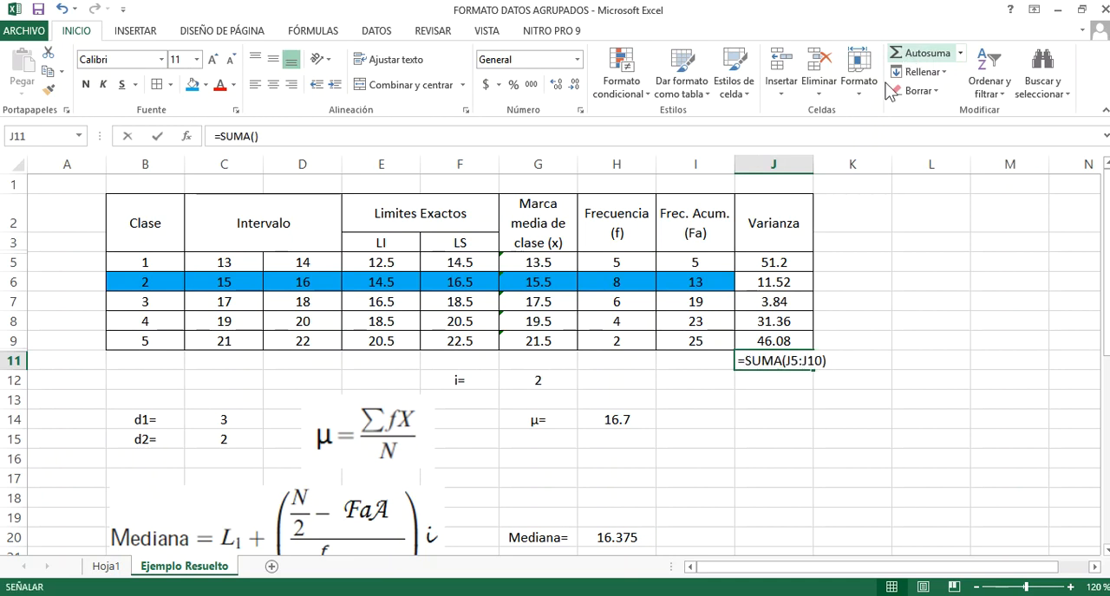
pyautogui.click(774, 282)
pyautogui.moveTo(761, 263); pyautogui.dragTo(769, 342)
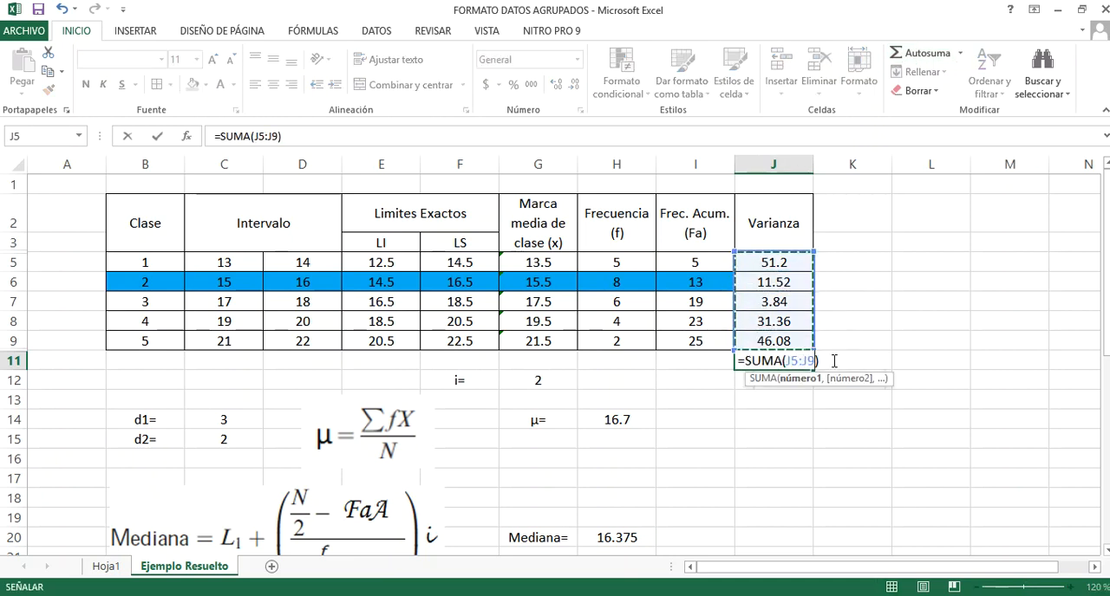
pyautogui.click(834, 360)
# Complete the J11 formula by dividing the sum by the total number of data in I9: =SUMA(J5:J9)/I9
pyautogui.scroll(-3, 835, 342)
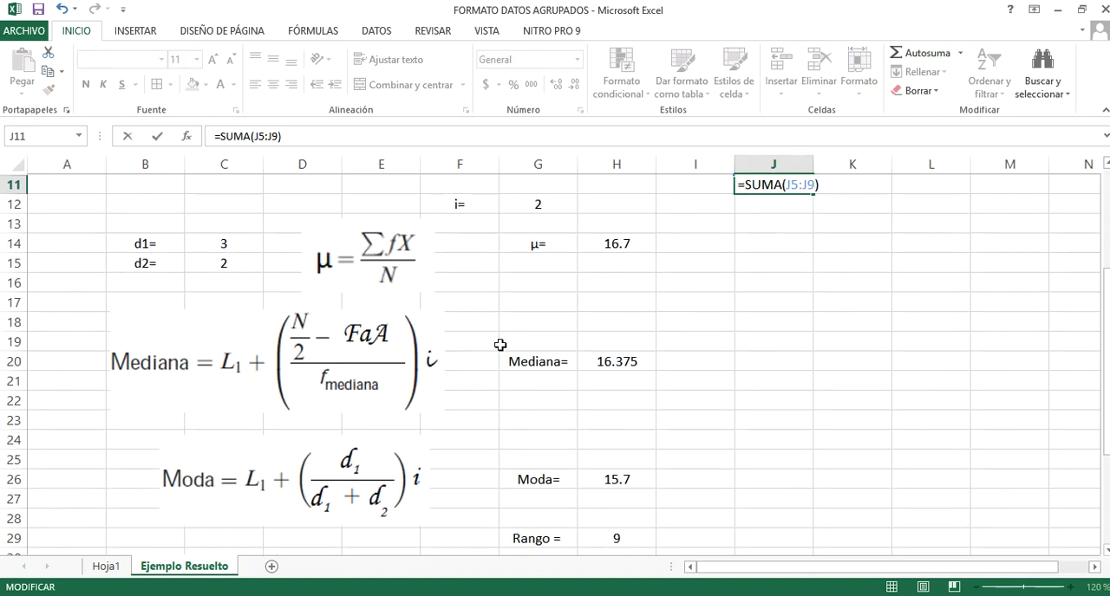
pyautogui.scroll(-2, 237, 409)
pyautogui.scroll(-1, 236, 409)
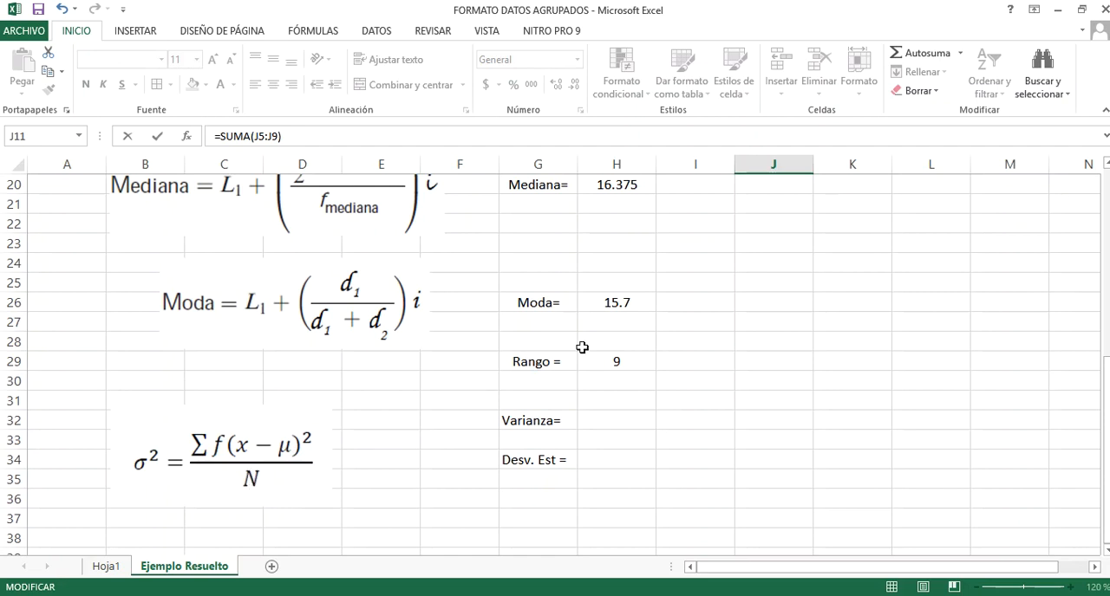
pyautogui.scroll(6, 581, 345)
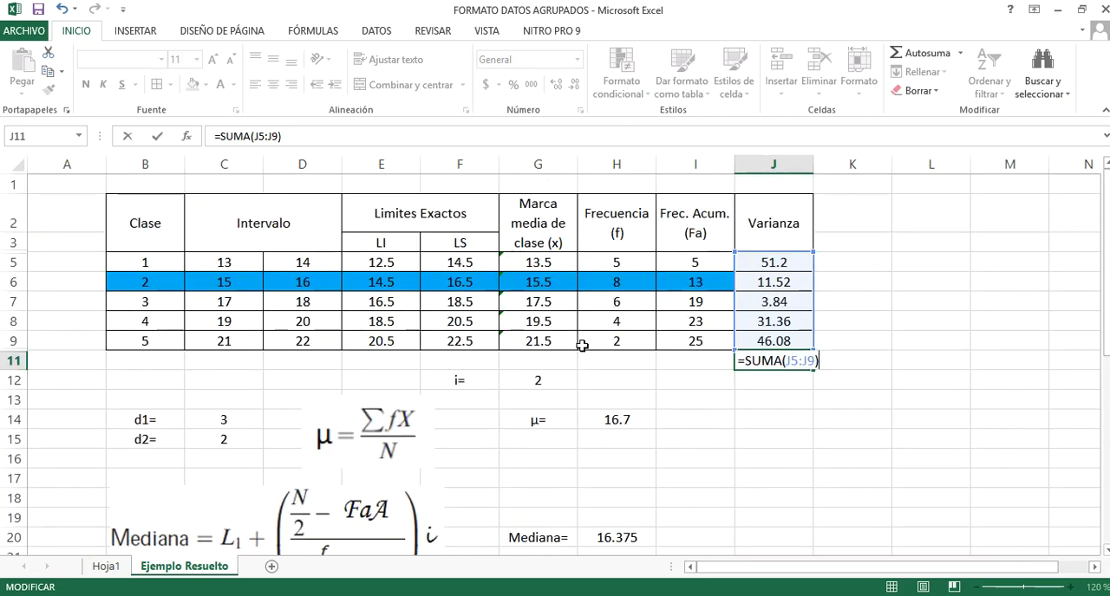
pyautogui.click(667, 341)
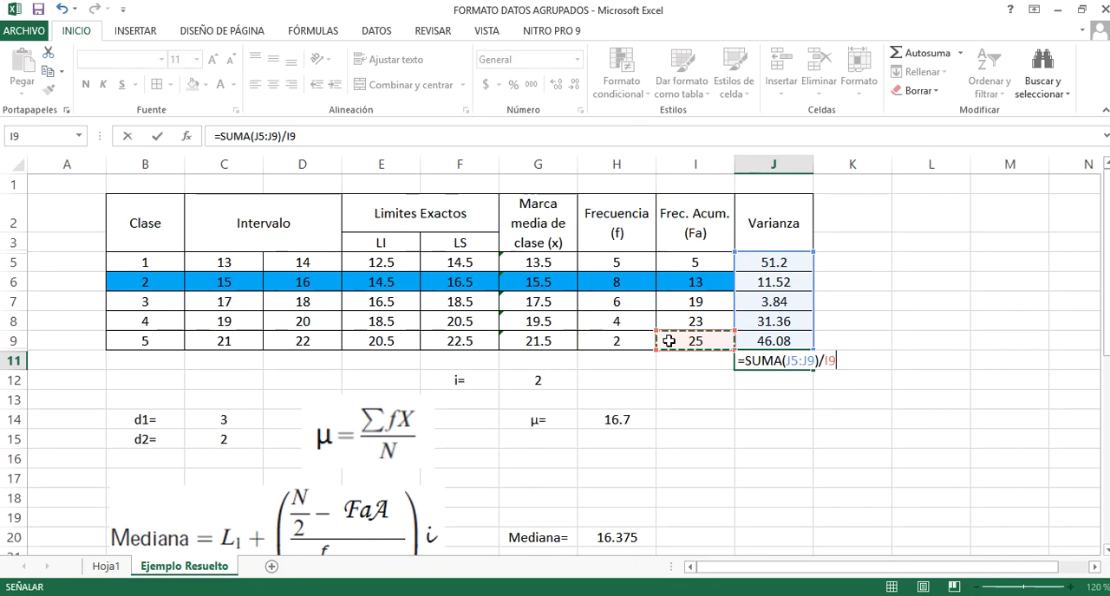
pyautogui.press('Return')
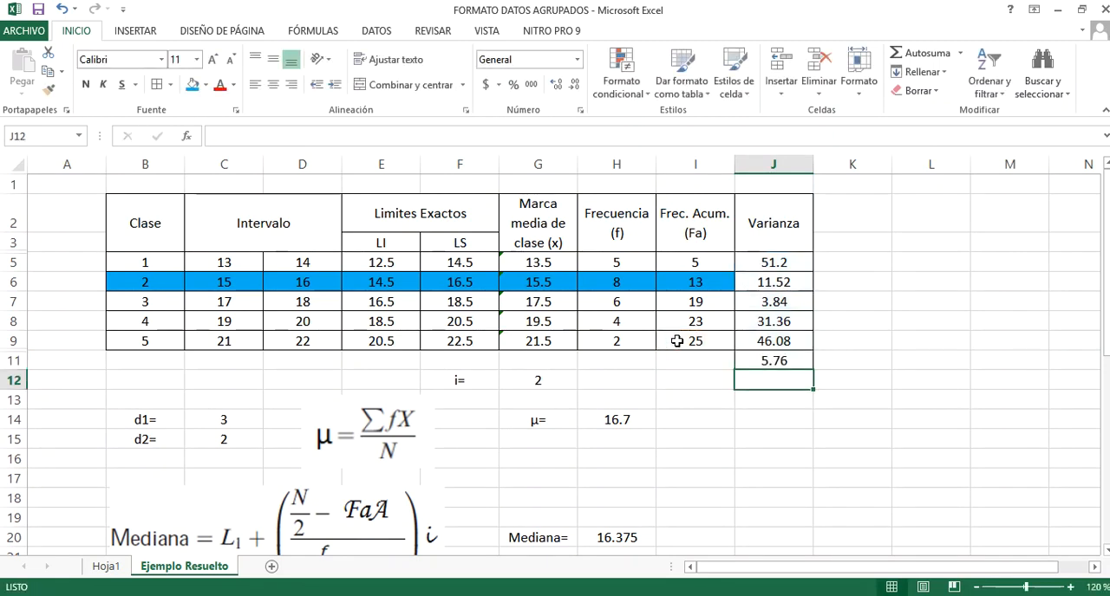
pyautogui.click(747, 360)
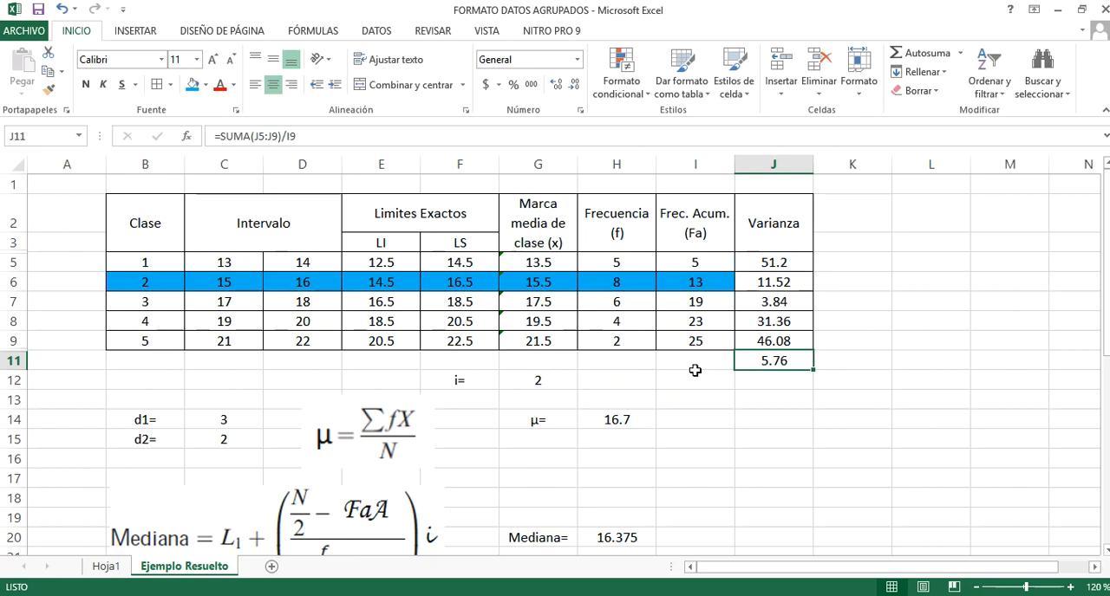
# Fill the Varianza result cell H32 with a reference to the variance calculated in J11
pyautogui.scroll(-3, 695, 370)
pyautogui.scroll(-3, 644, 438)
pyautogui.click(632, 422)
pyautogui.write('+')
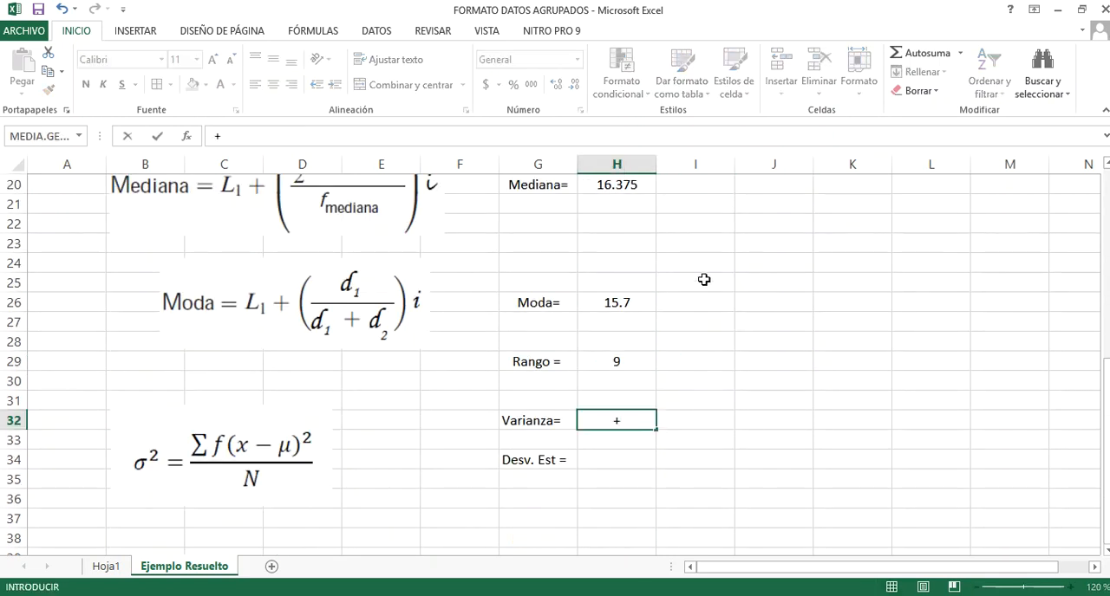
pyautogui.scroll(3, 711, 276)
pyautogui.scroll(2, 745, 276)
pyautogui.click(781, 283)
pyautogui.scroll(-1, 780, 284)
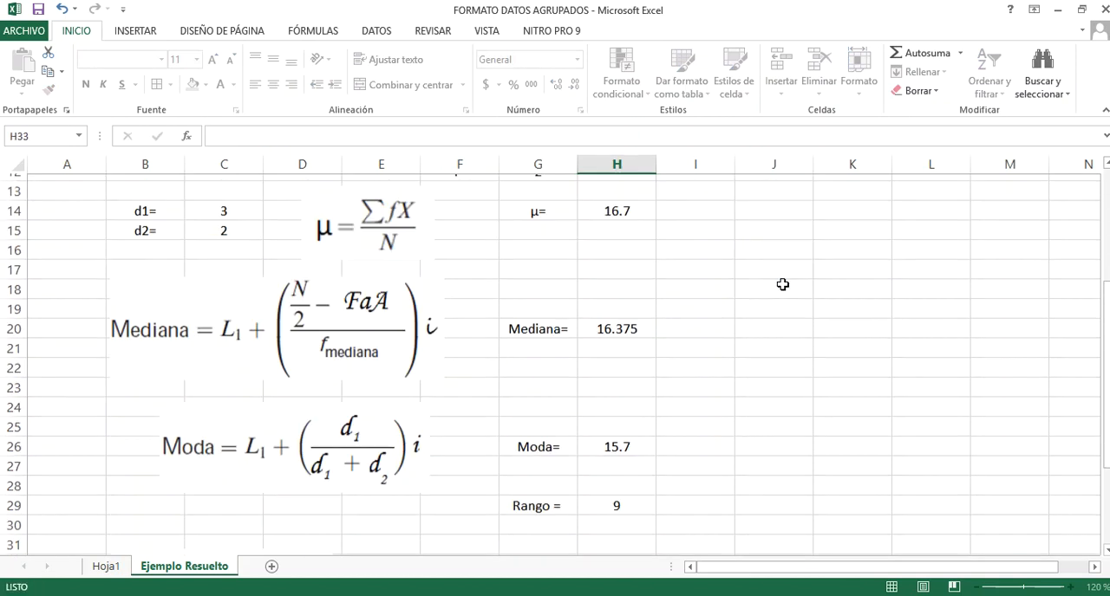
pyautogui.press('Return')
pyautogui.scroll(-2, 679, 370)
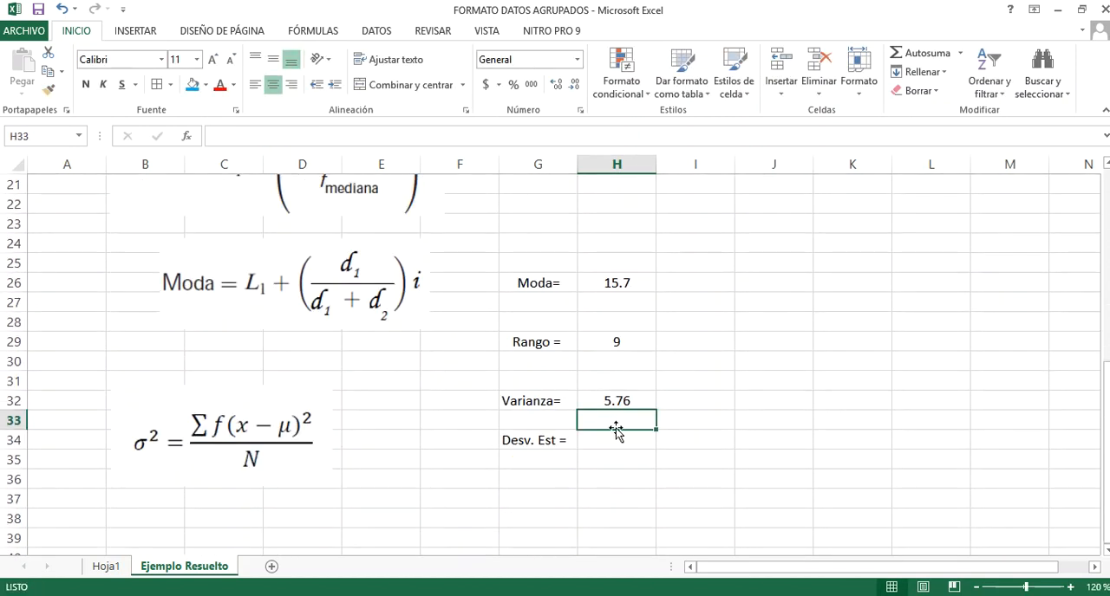
# Calculate the standard deviation in H34 as the square root of the variance with +RAIZ(H32)
pyautogui.click(619, 442)
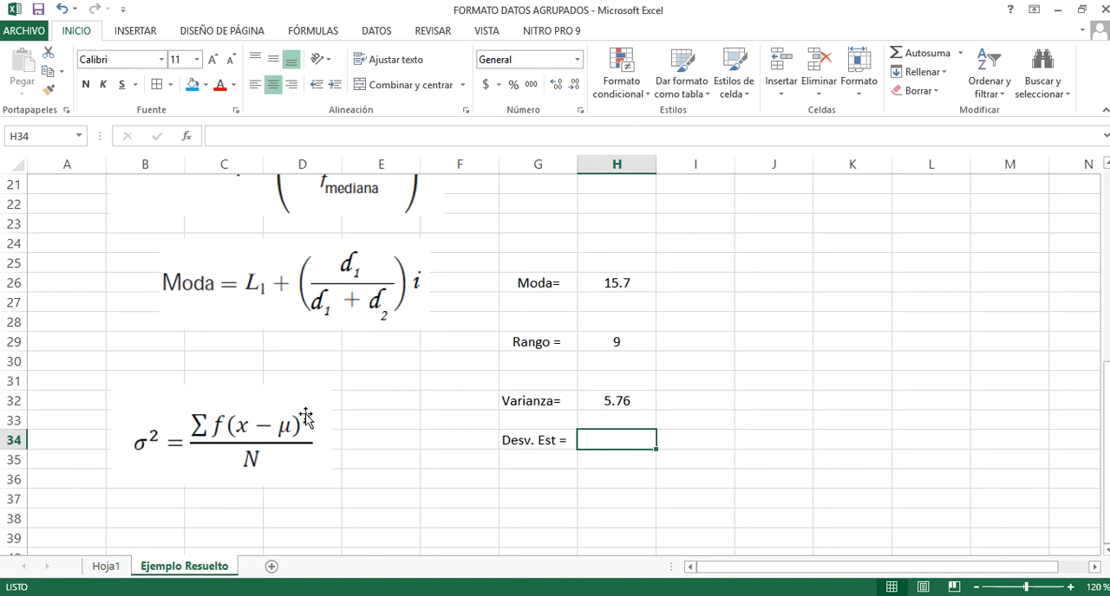
pyautogui.scroll(-2, 252, 421)
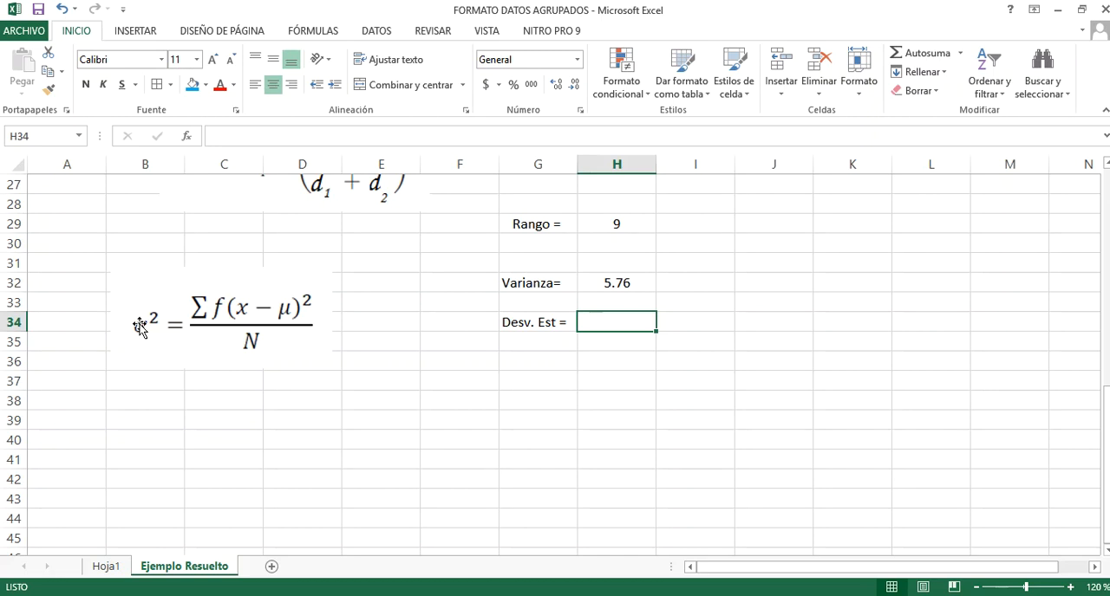
pyautogui.write('+')
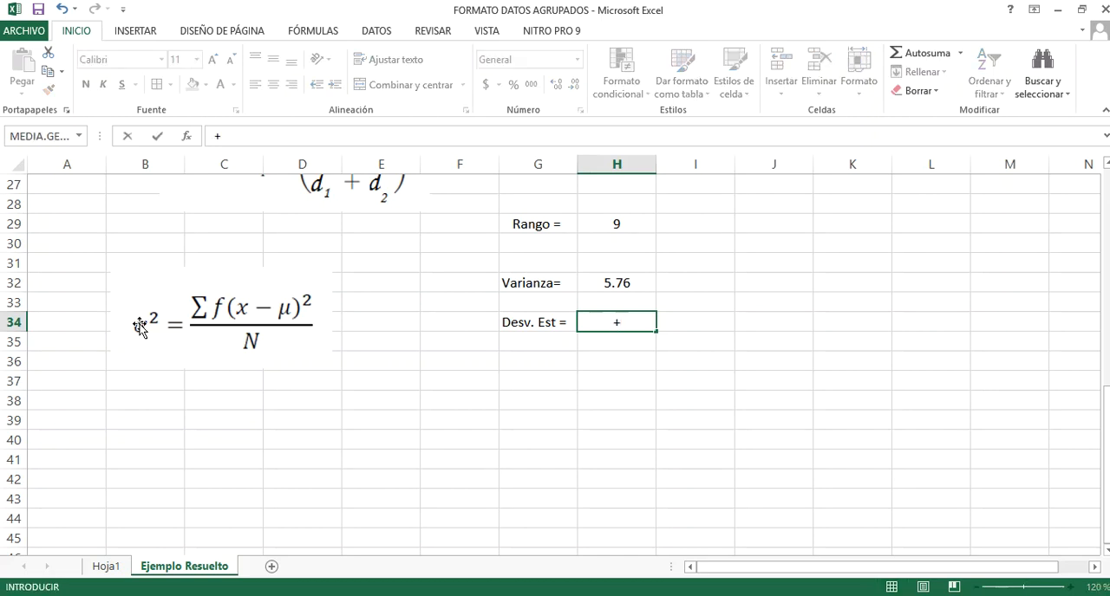
pyautogui.write('raiz')
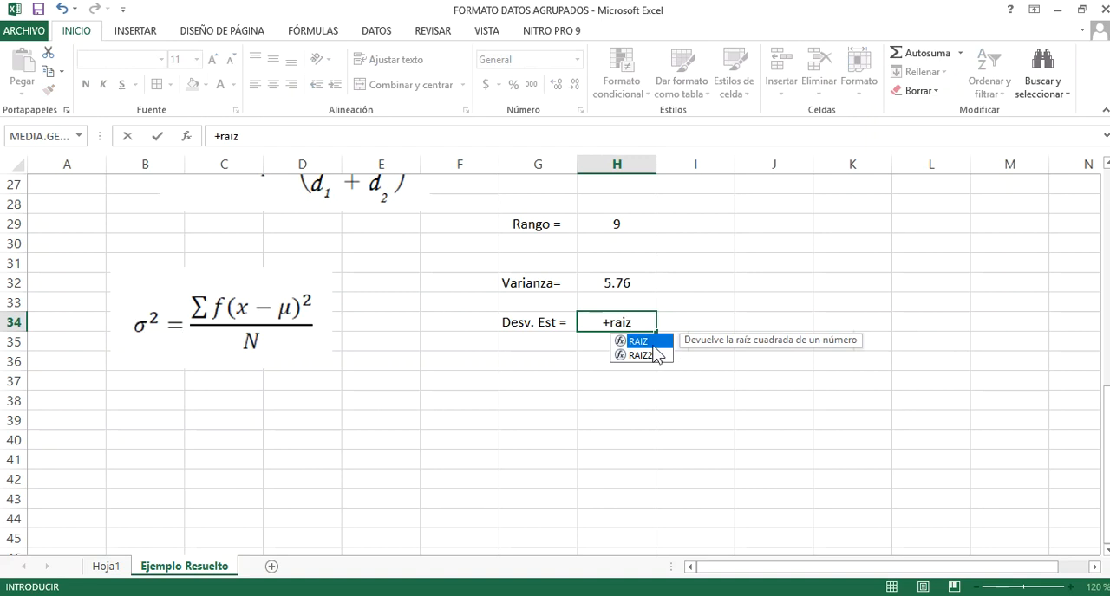
pyautogui.press('Tab')
pyautogui.click(638, 290)
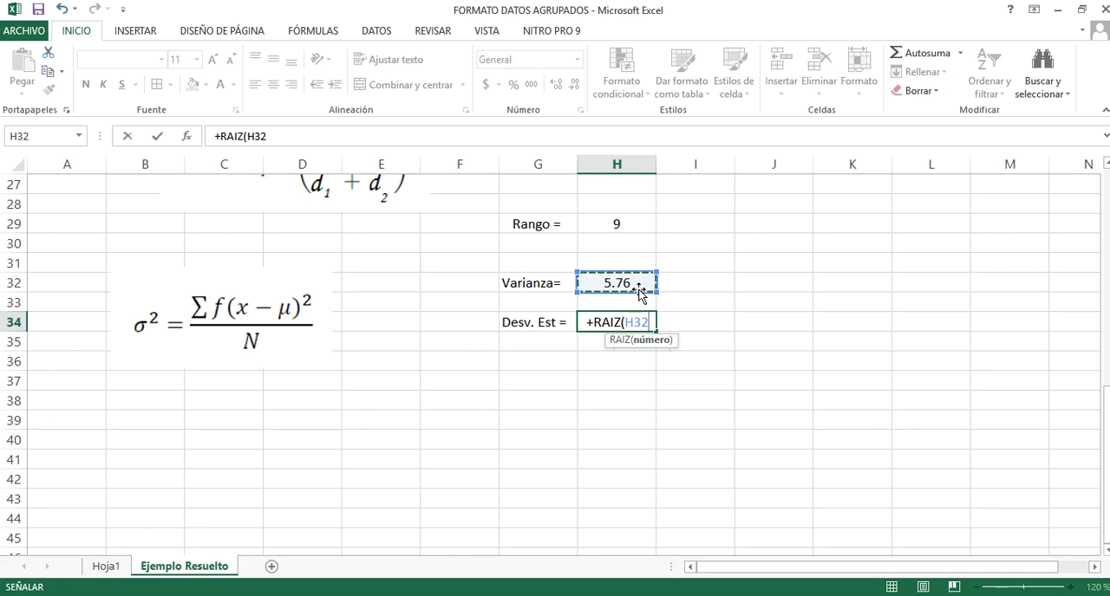
pyautogui.write(')')
pyautogui.press('Return')
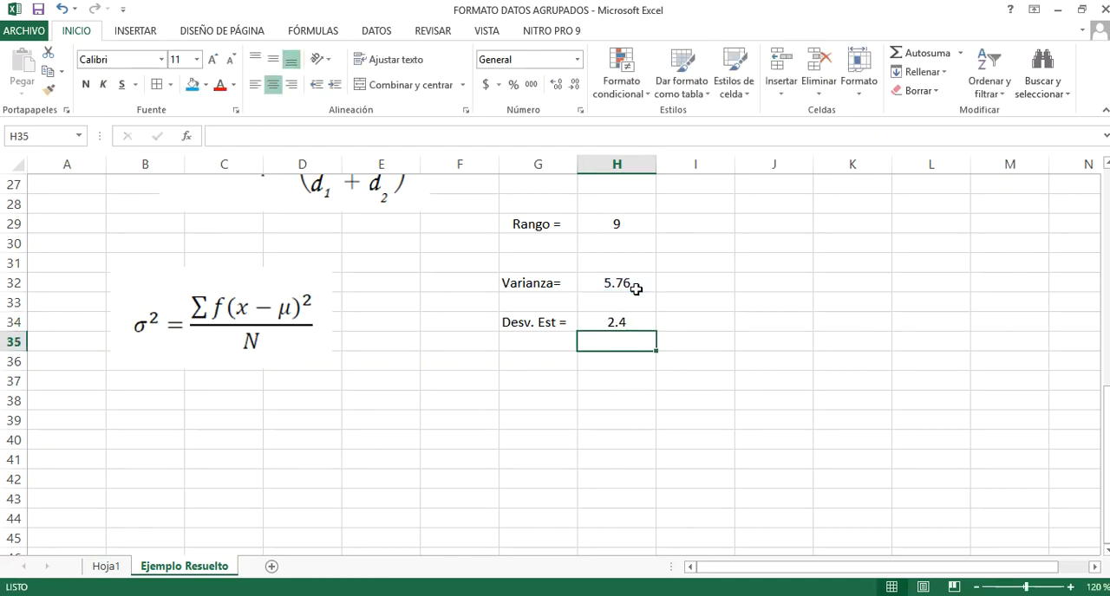
pyautogui.click(626, 321)
# Review the completed frequency table, the formula images and the mean, median, mode, range, variance and standard deviation results
pyautogui.scroll(4, 583, 468)
pyautogui.scroll(3, 584, 468)
pyautogui.scroll(-4, 517, 363)
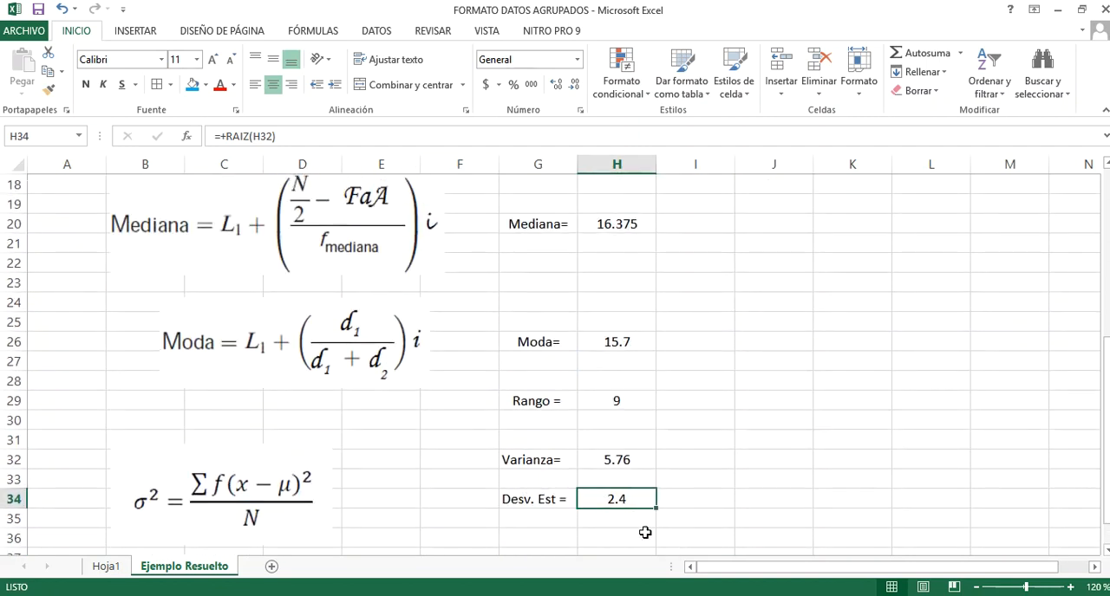
pyautogui.scroll(4, 560, 488)
pyautogui.scroll(2, 556, 482)
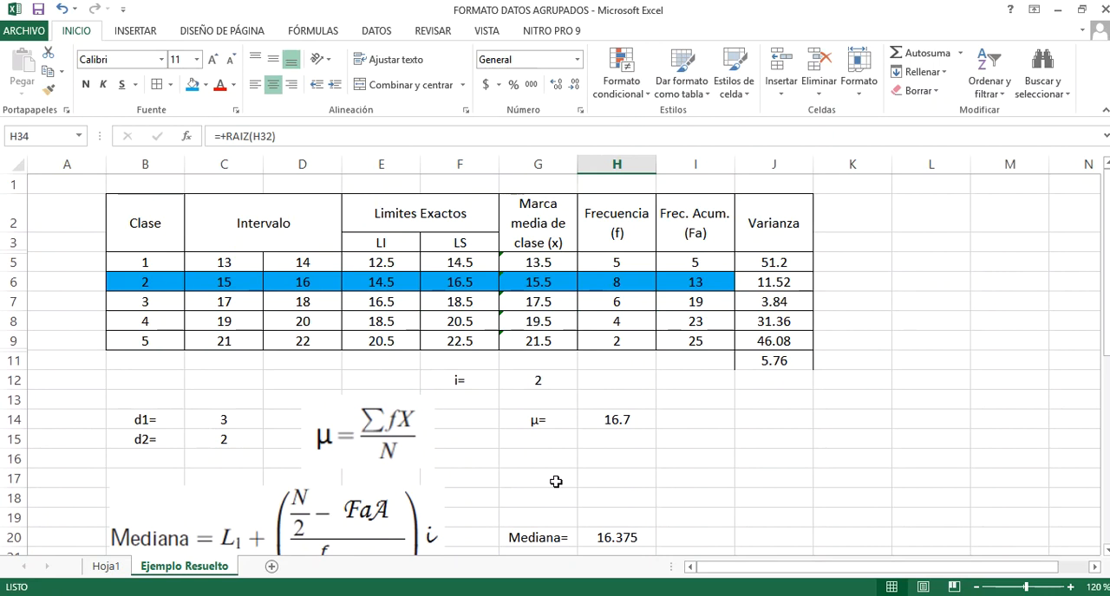
pyautogui.scroll(-9, 555, 482)
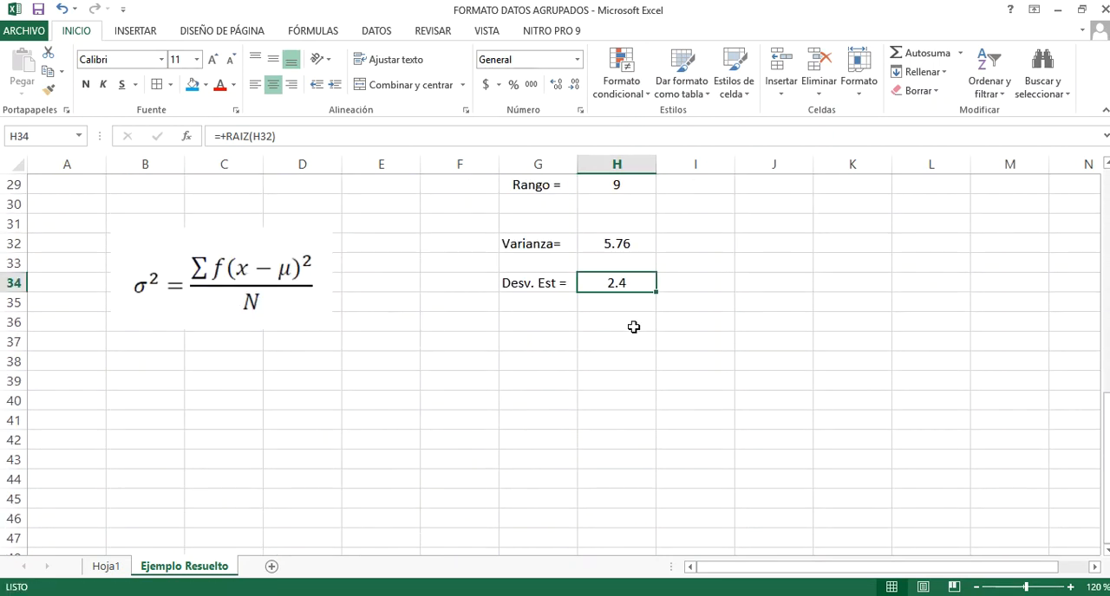
pyautogui.scroll(9, 550, 442)
pyautogui.scroll(-2, 550, 442)
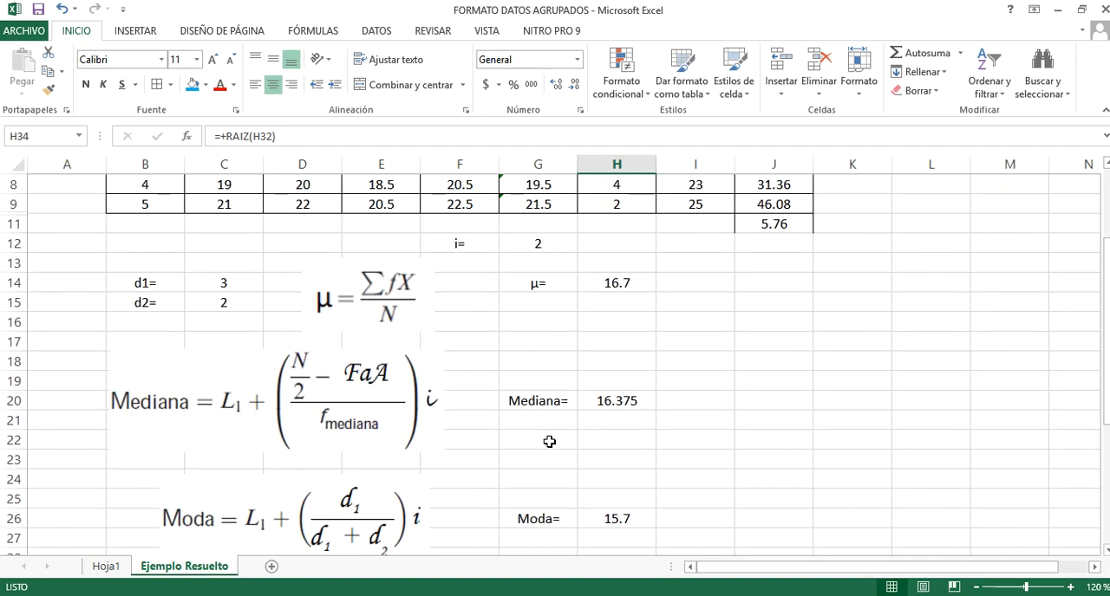
pyautogui.scroll(-1, 343, 390)
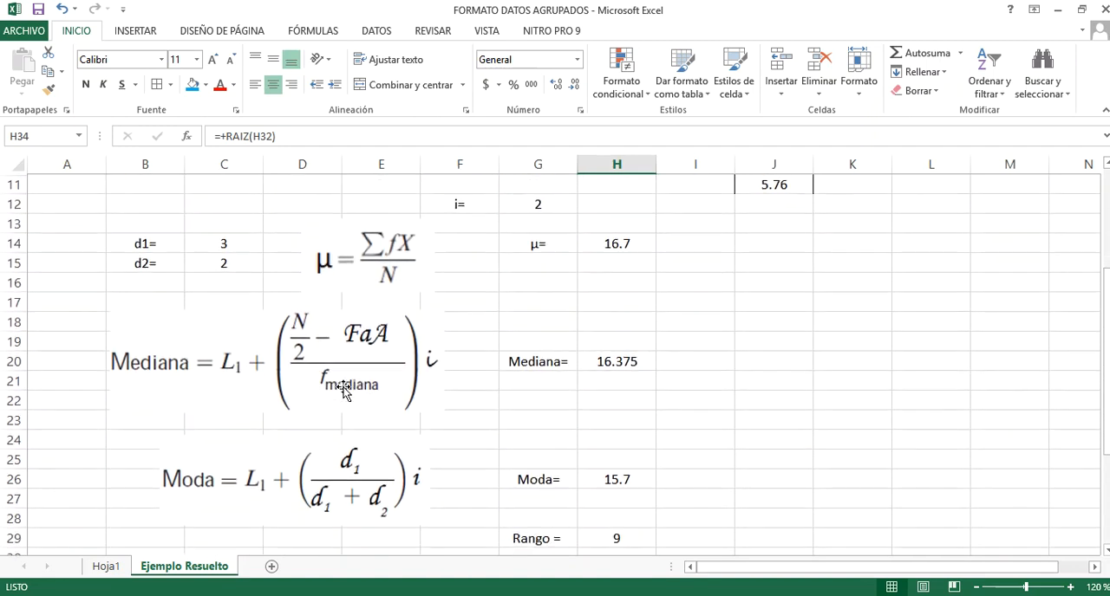
pyautogui.scroll(-4, 343, 391)
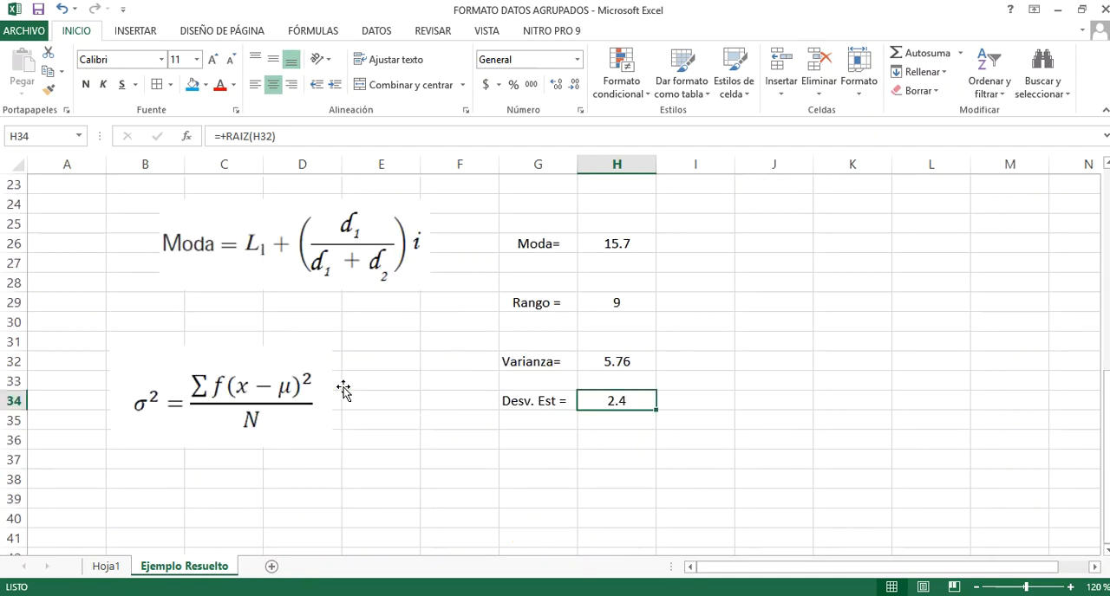
pyautogui.scroll(7, 344, 391)
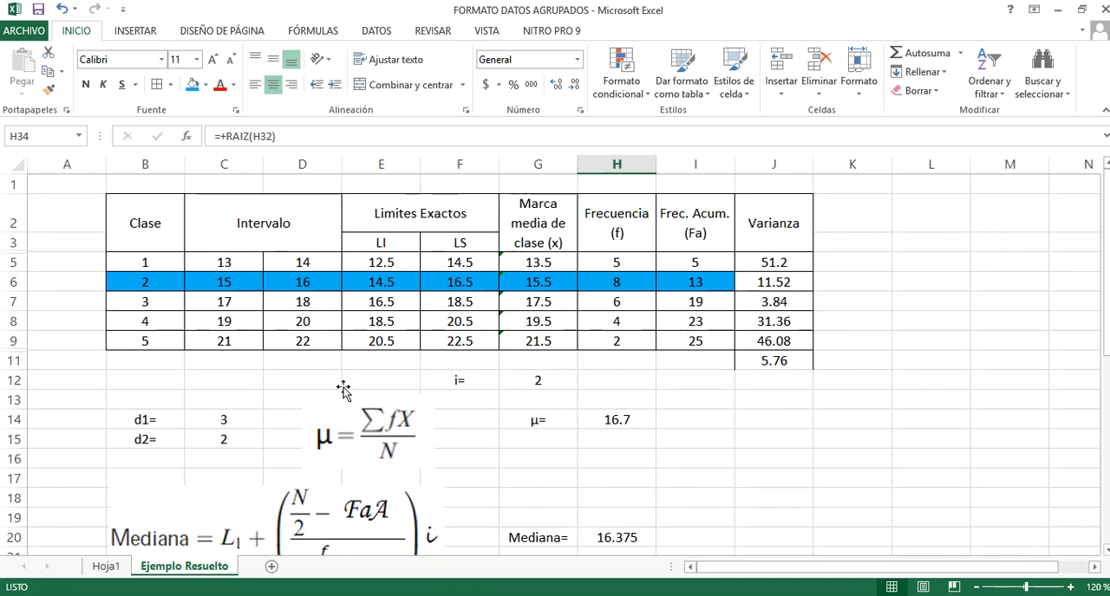